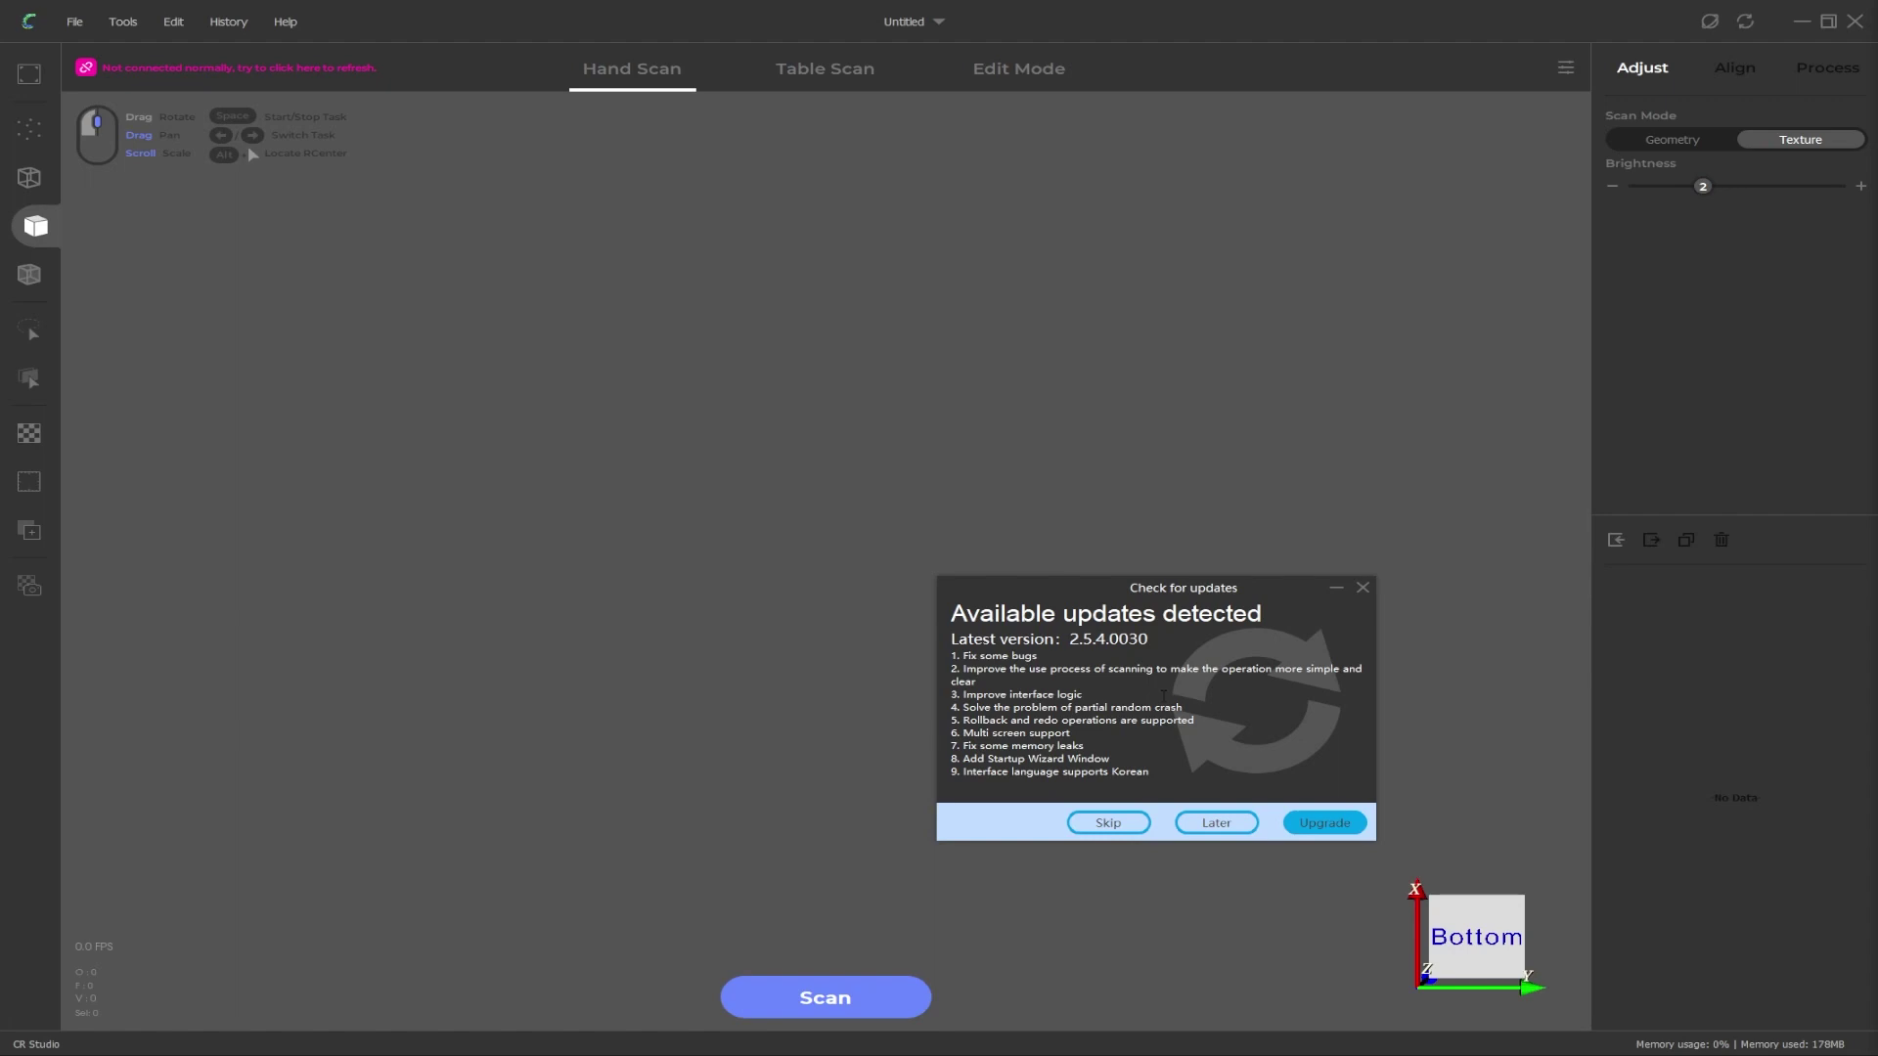
# Step: Skip the automatic update prompt, then check for a newer version via Help > Check update
pyautogui.click(1301, 832)
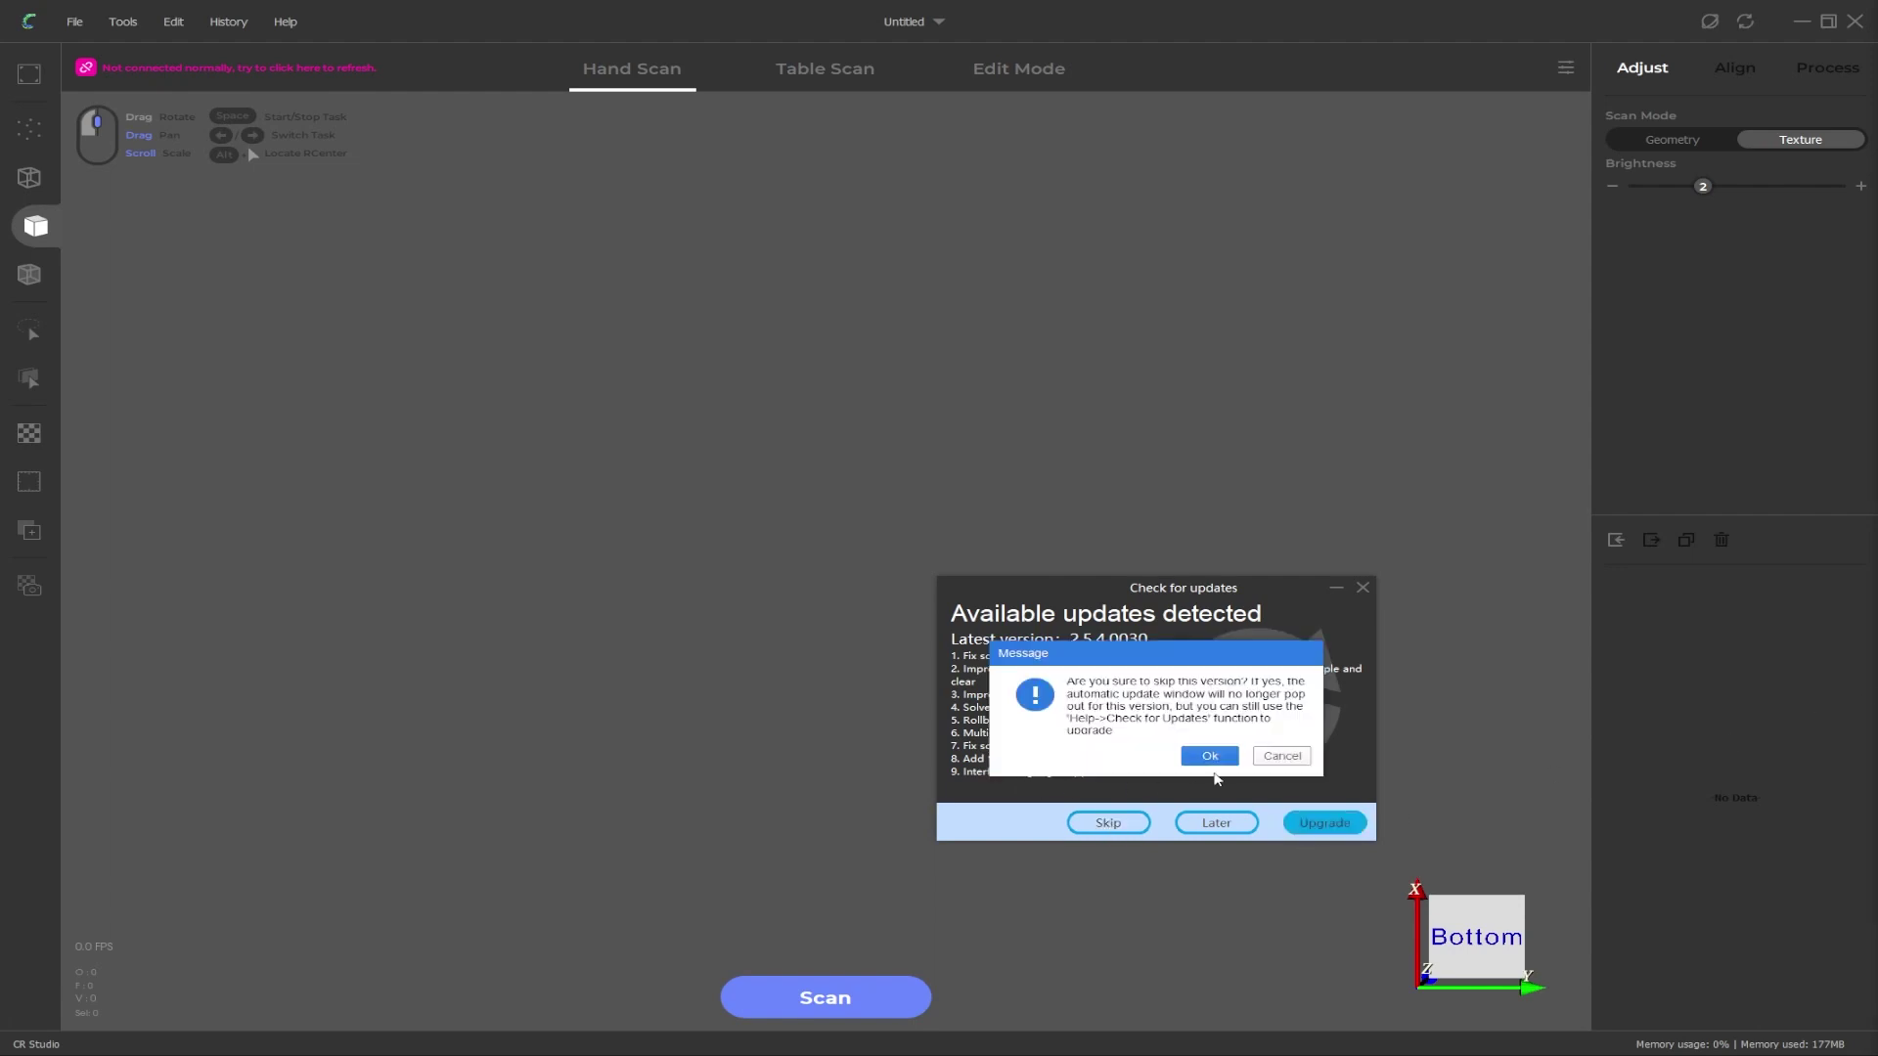
pyautogui.click(1216, 761)
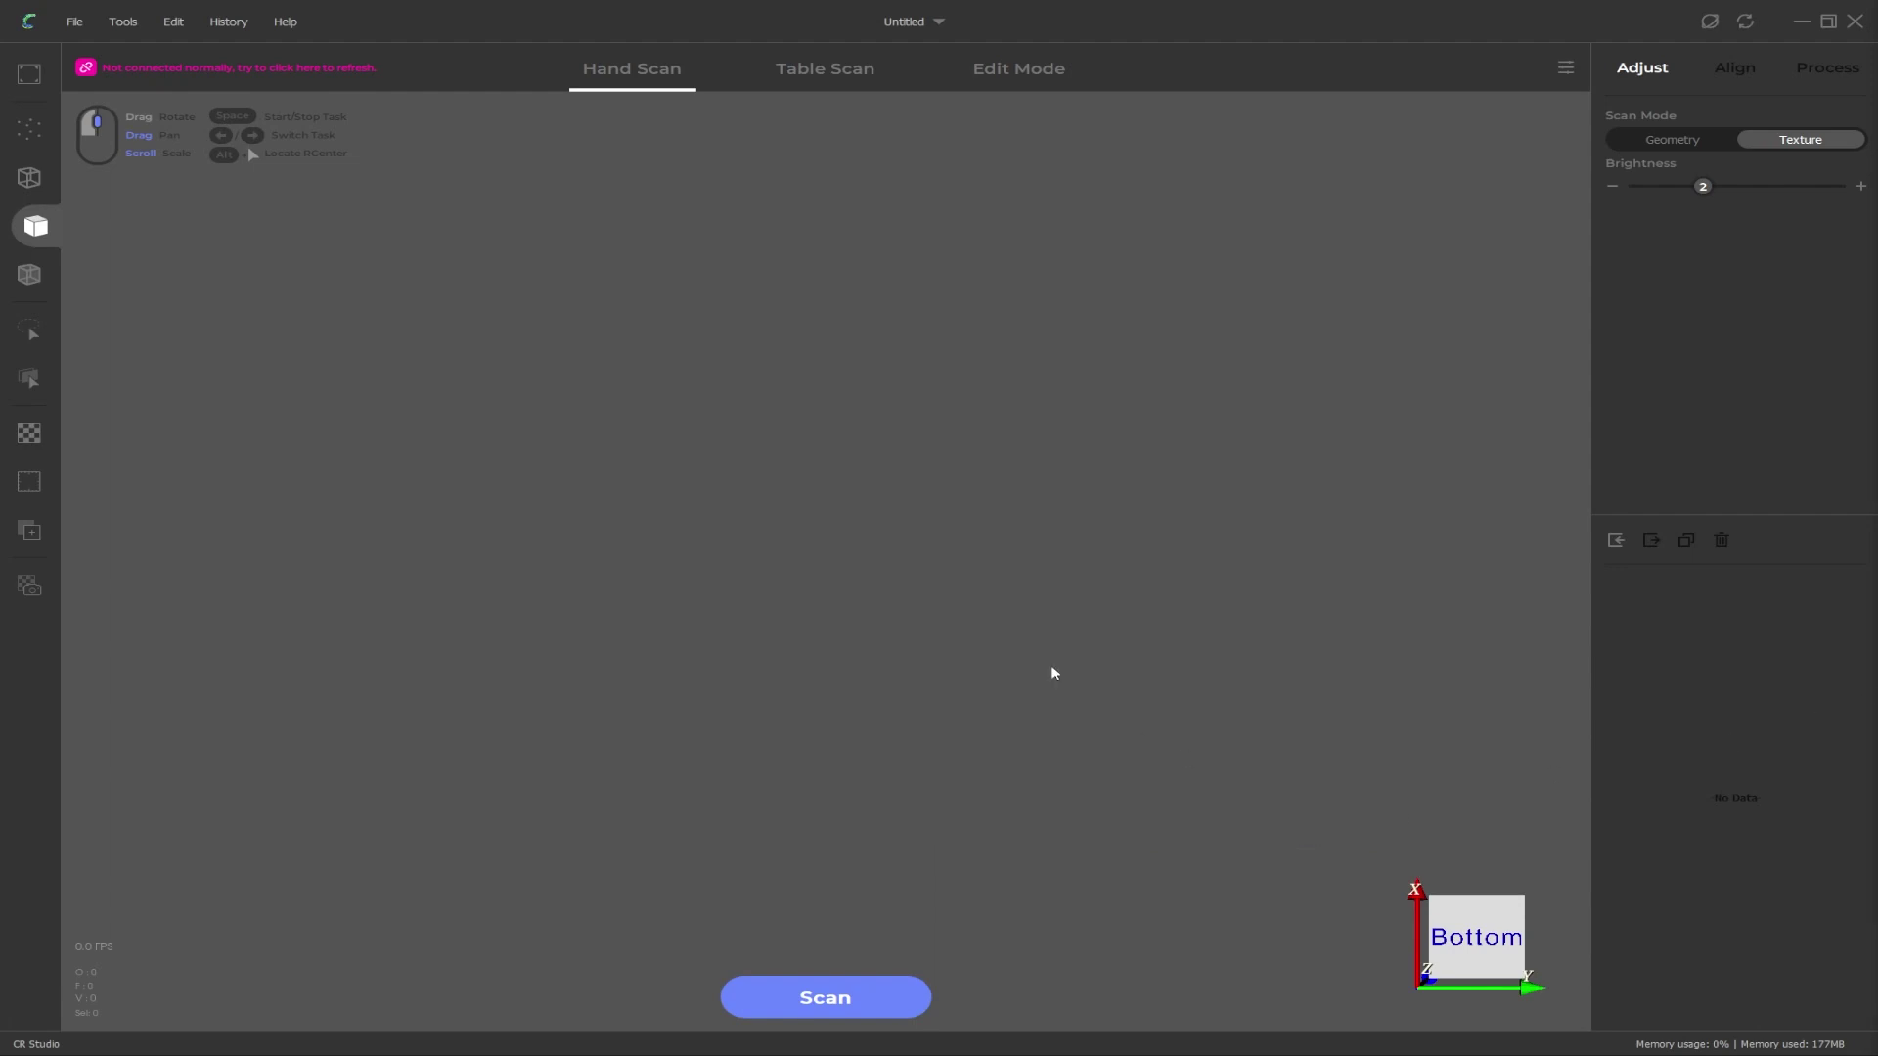
pyautogui.click(287, 24)
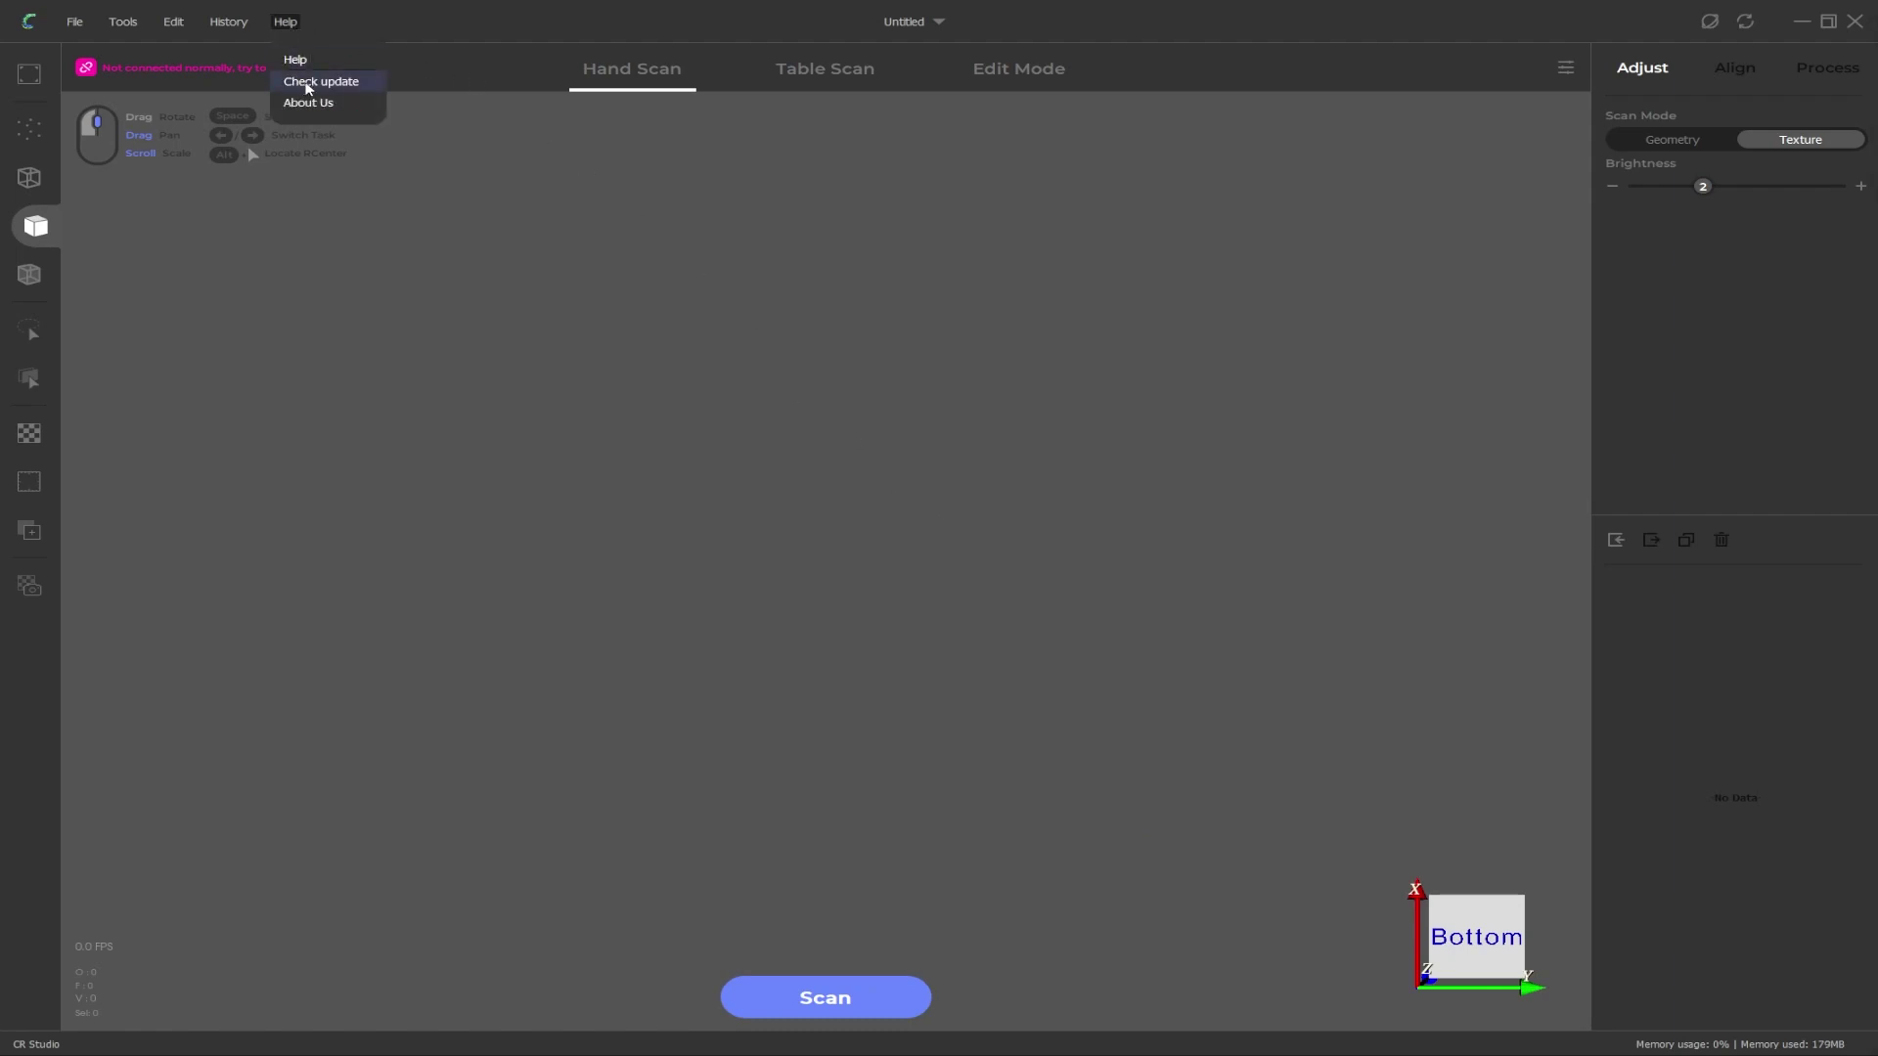
pyautogui.click(305, 81)
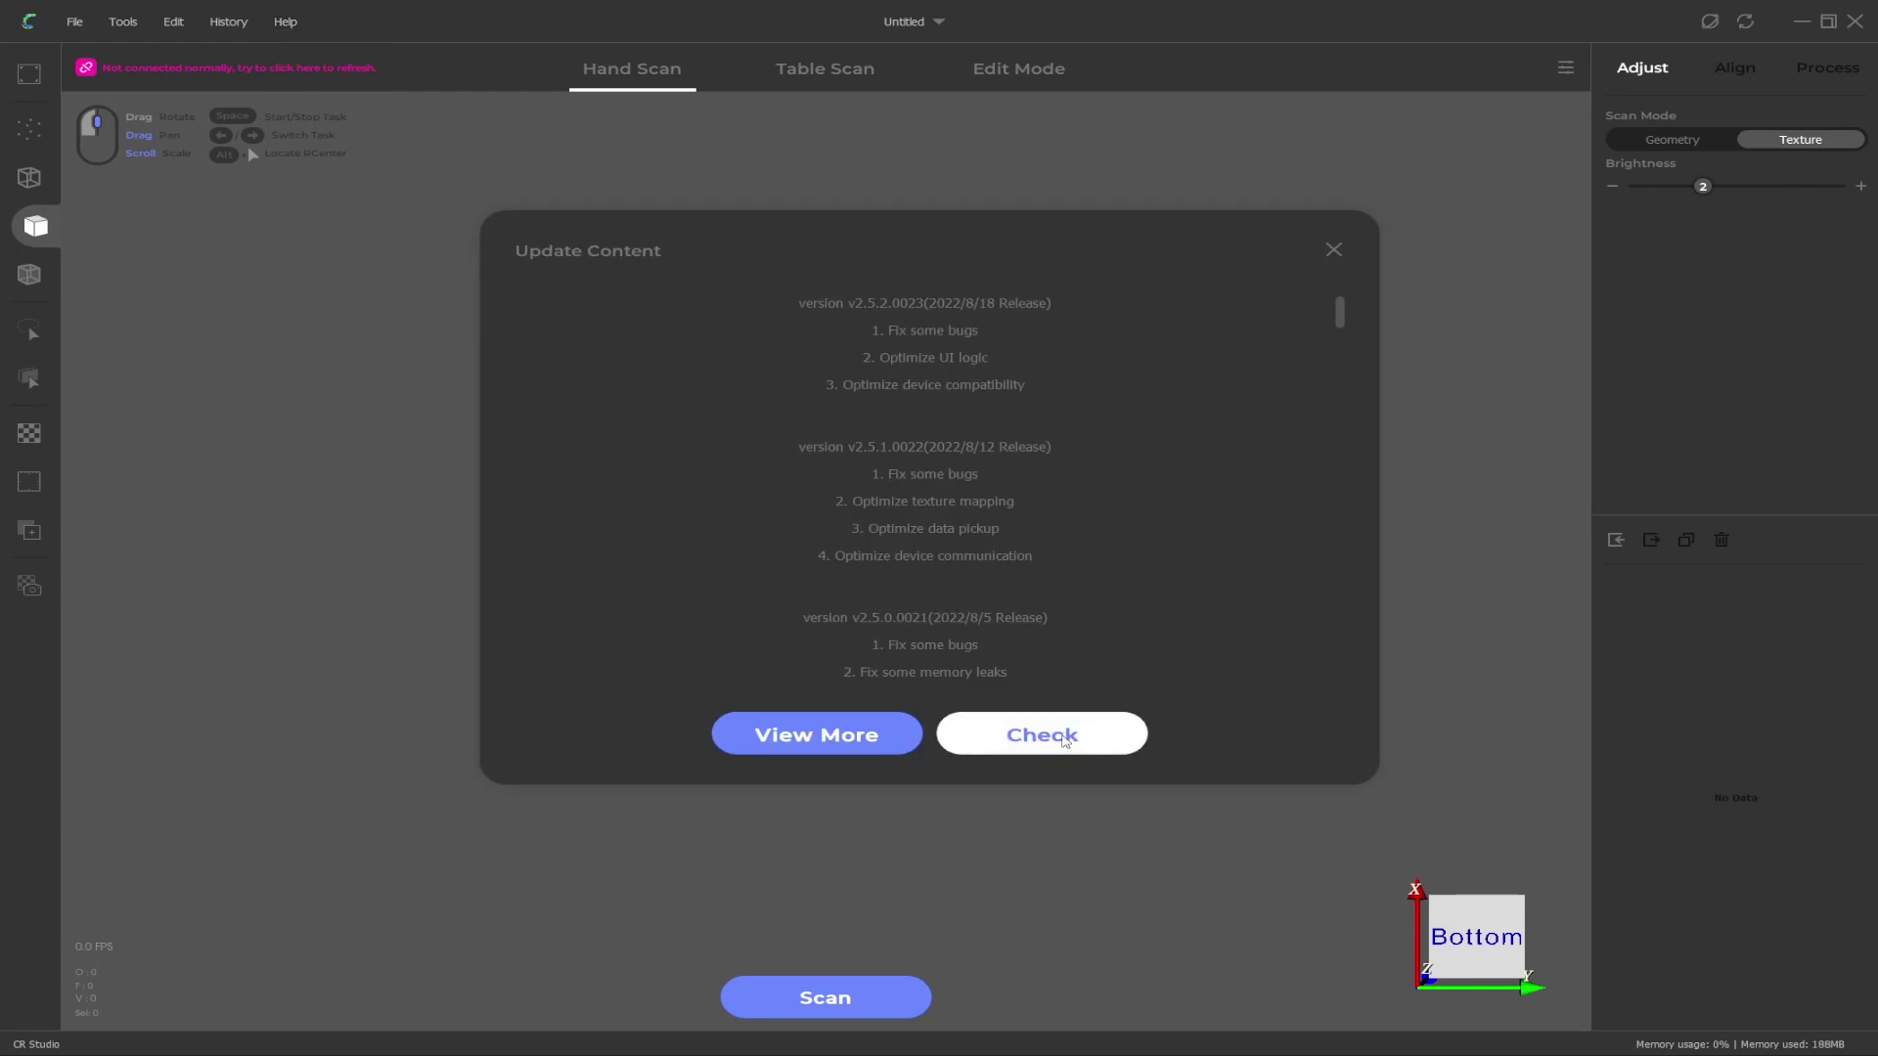
pyautogui.click(1076, 734)
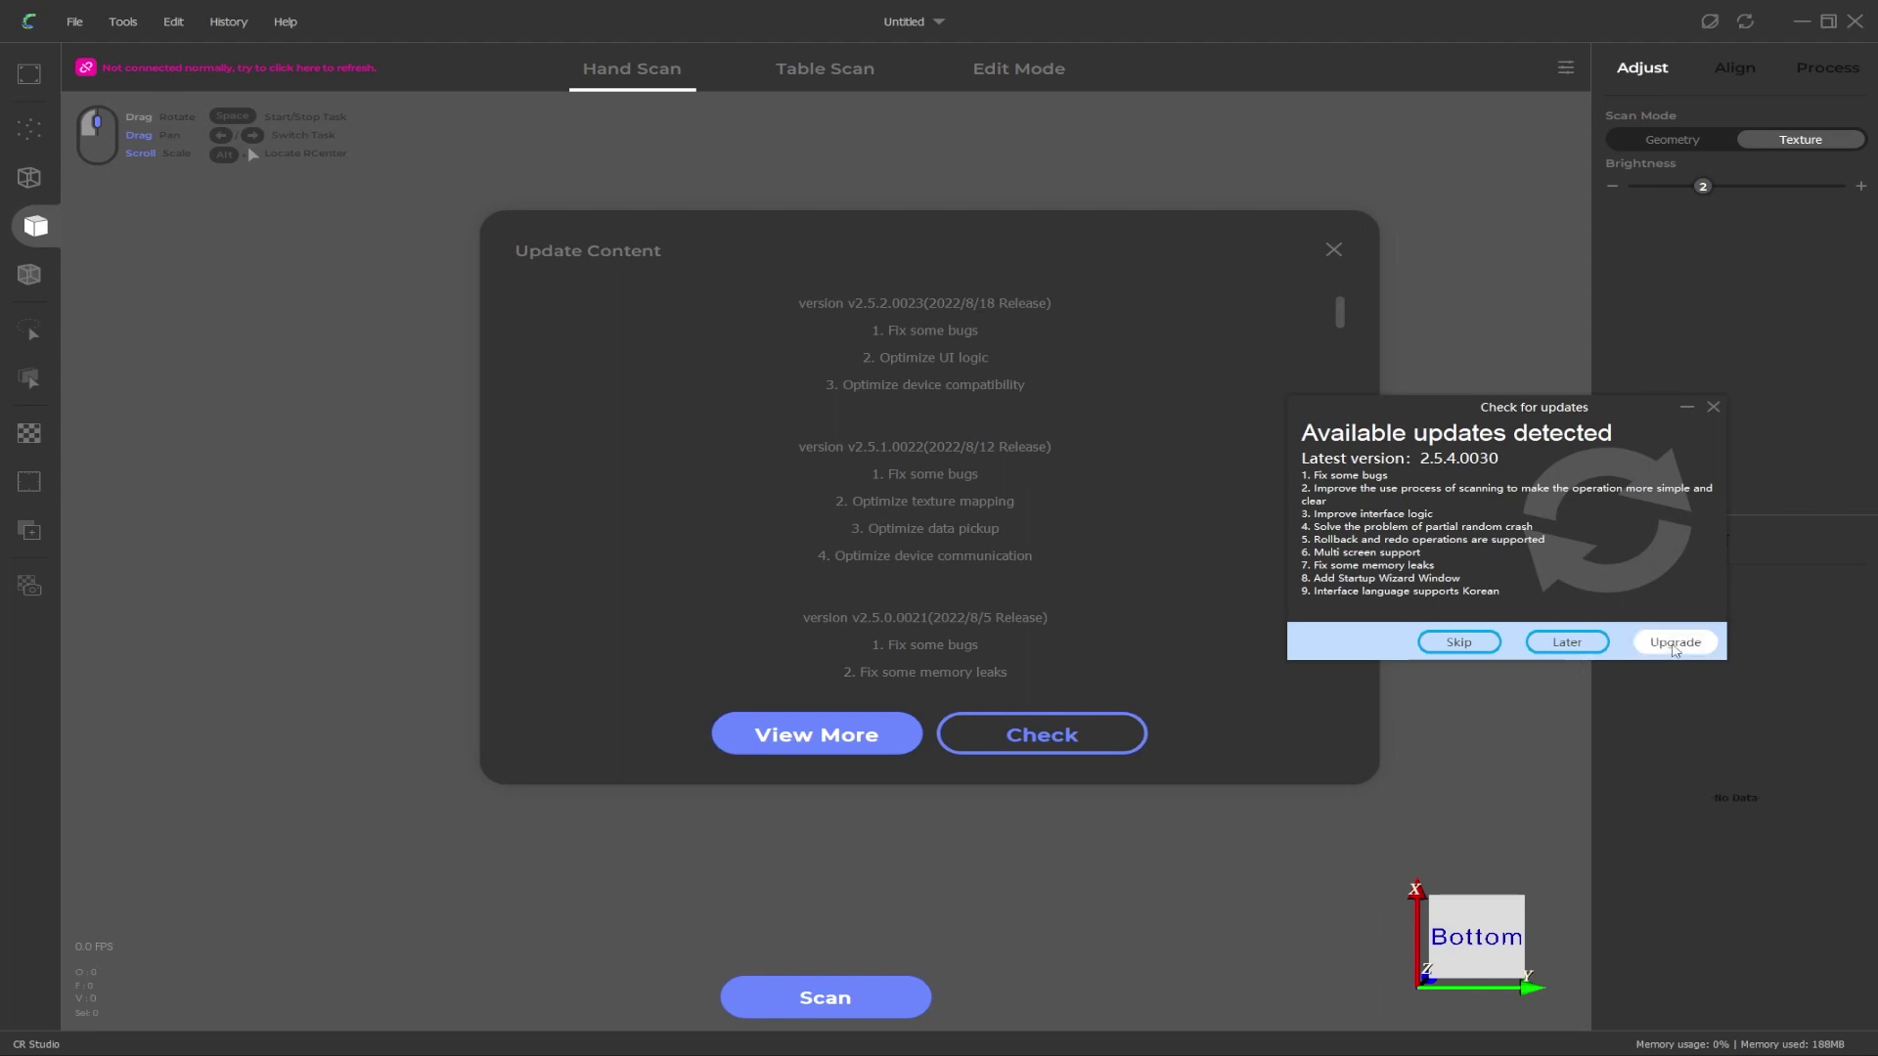
# Step: Download and install version 2.5.4.0030, replacing the program and completing the upgrade
pyautogui.click(1675, 642)
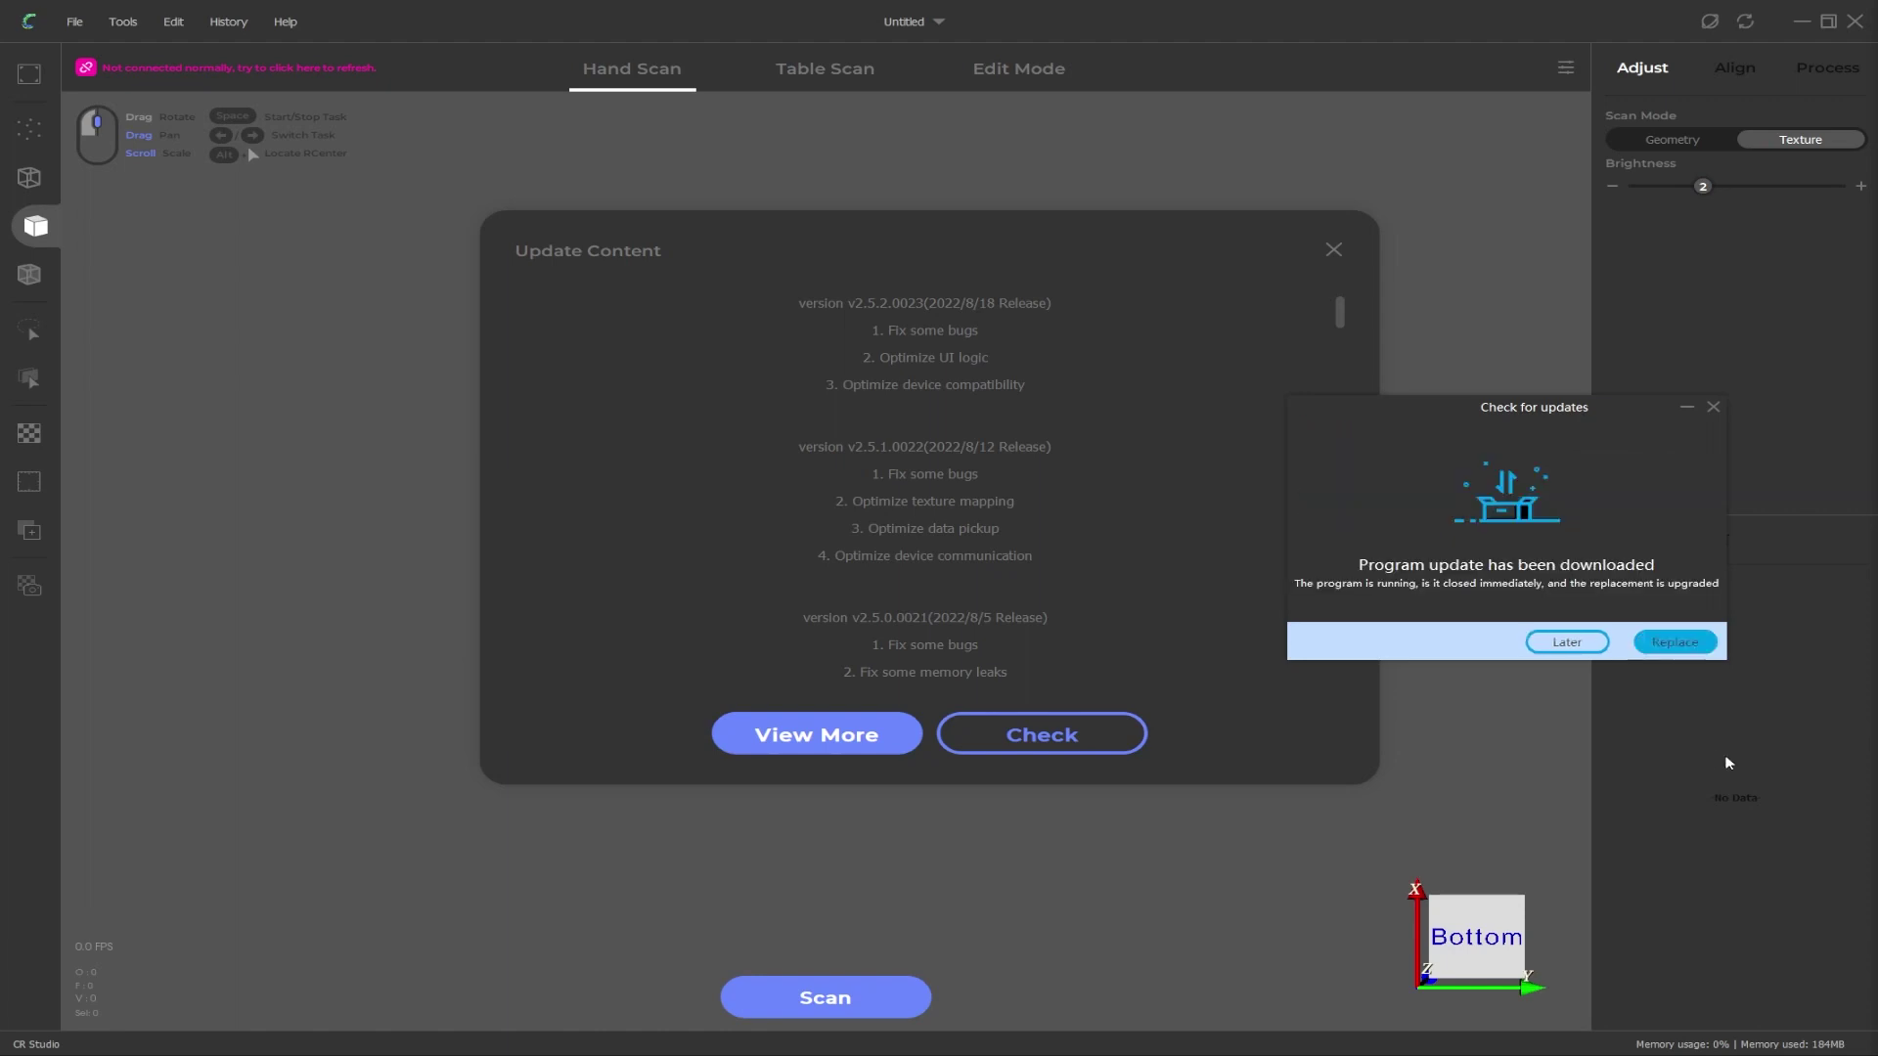
pyautogui.click(1676, 642)
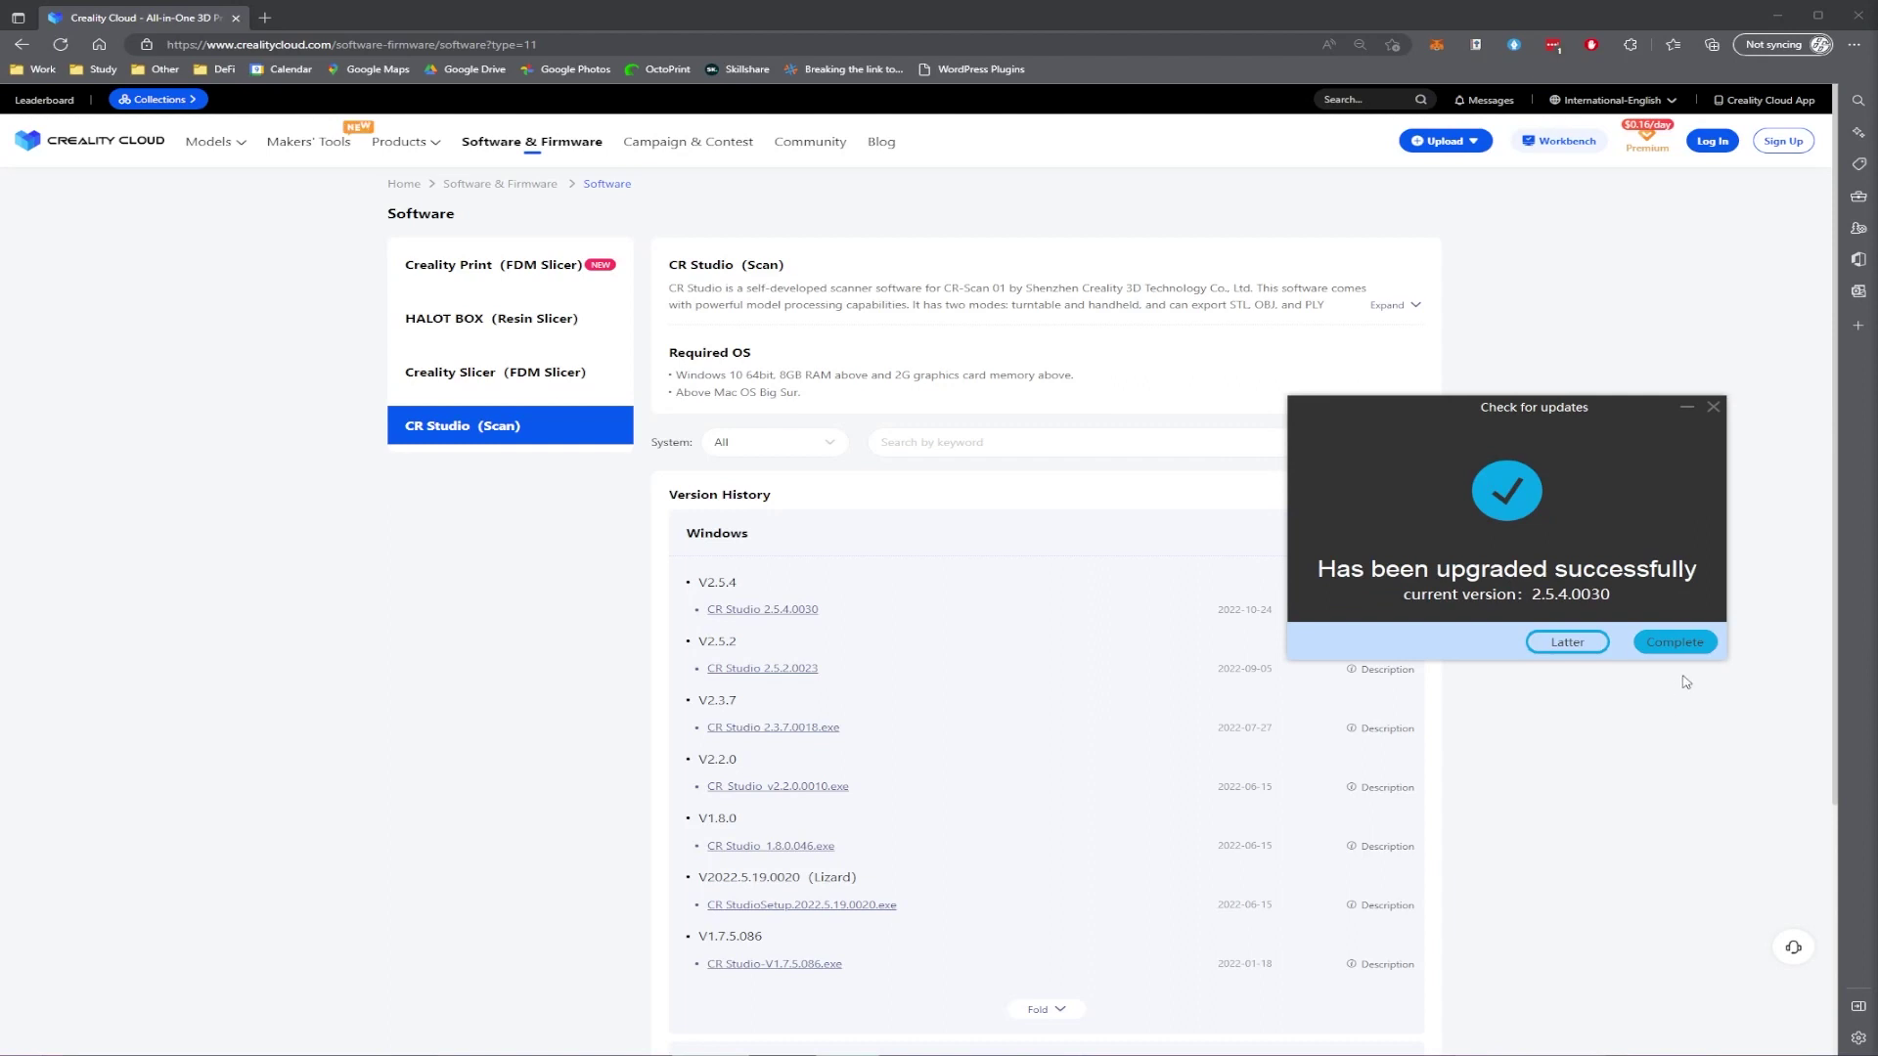
pyautogui.click(1675, 641)
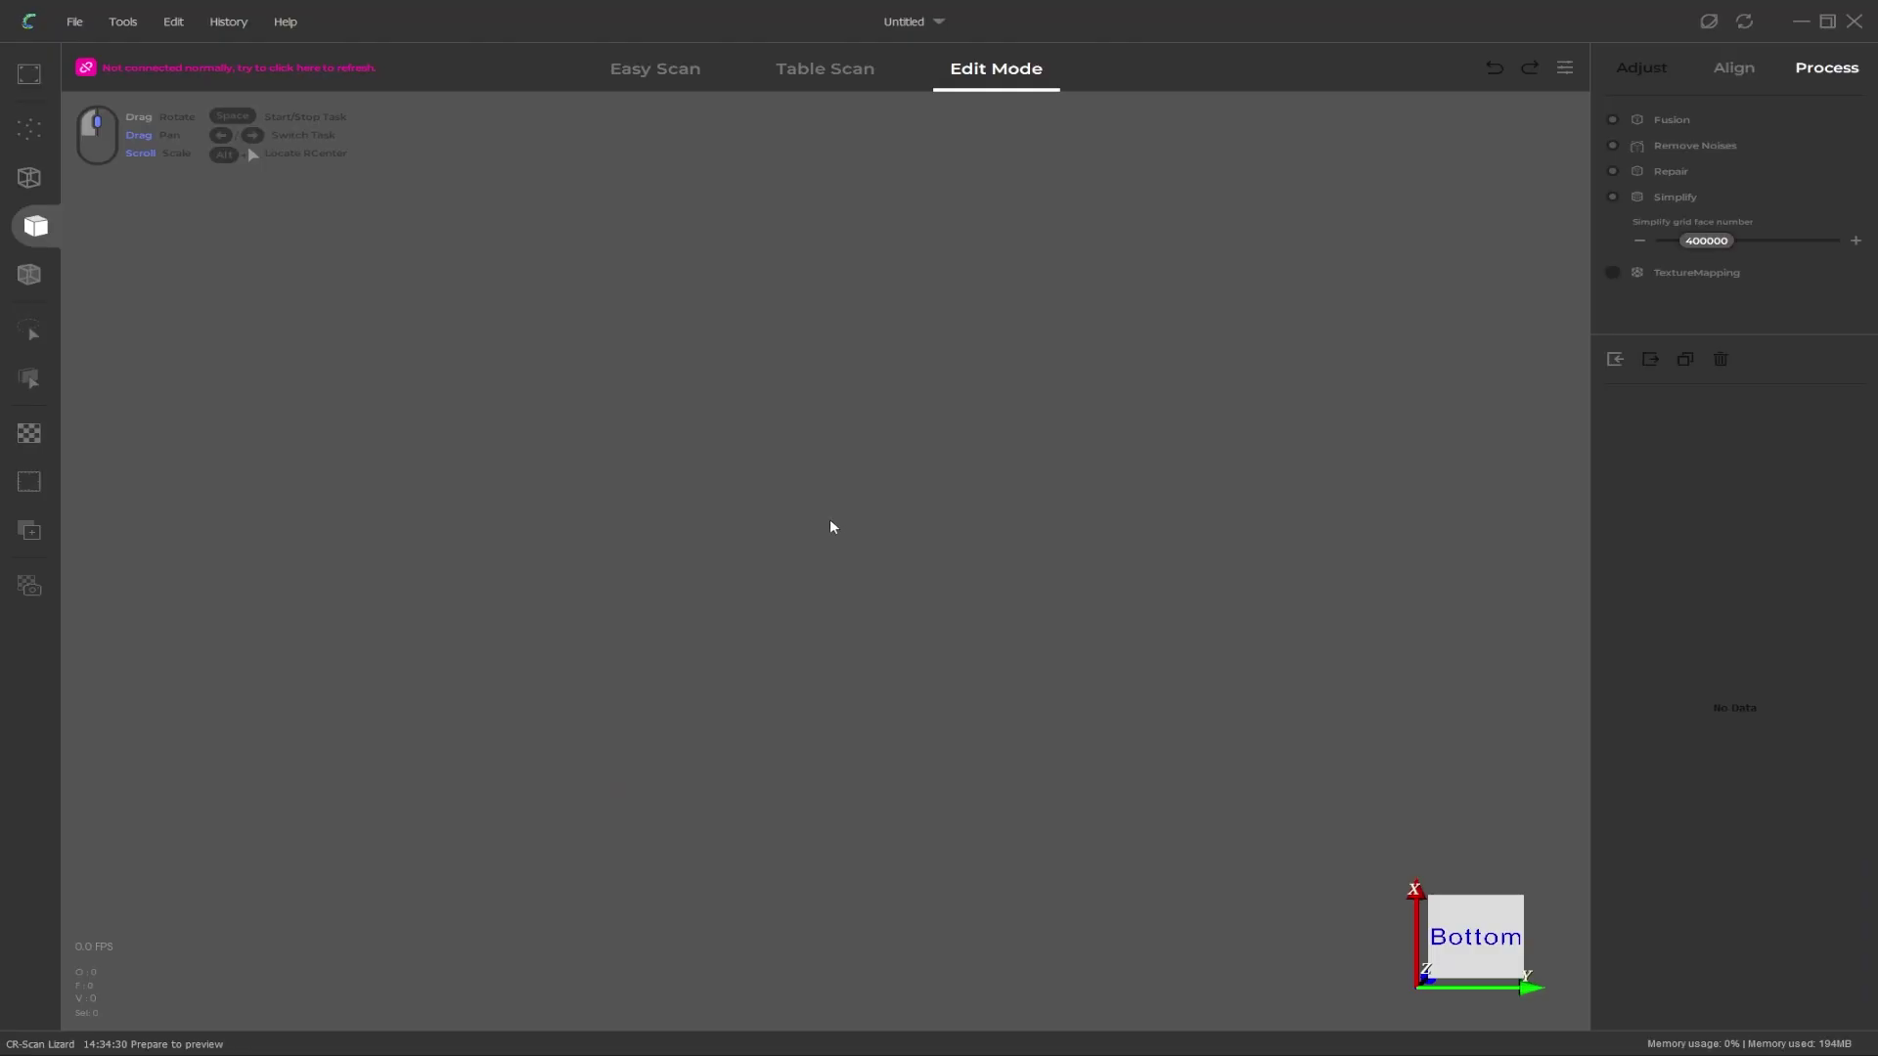
# Step: Recheck for updates, acknowledge that 2.5.4.0030 is the latest version, and close the update history
pyautogui.click(294, 26)
pyautogui.click(328, 111)
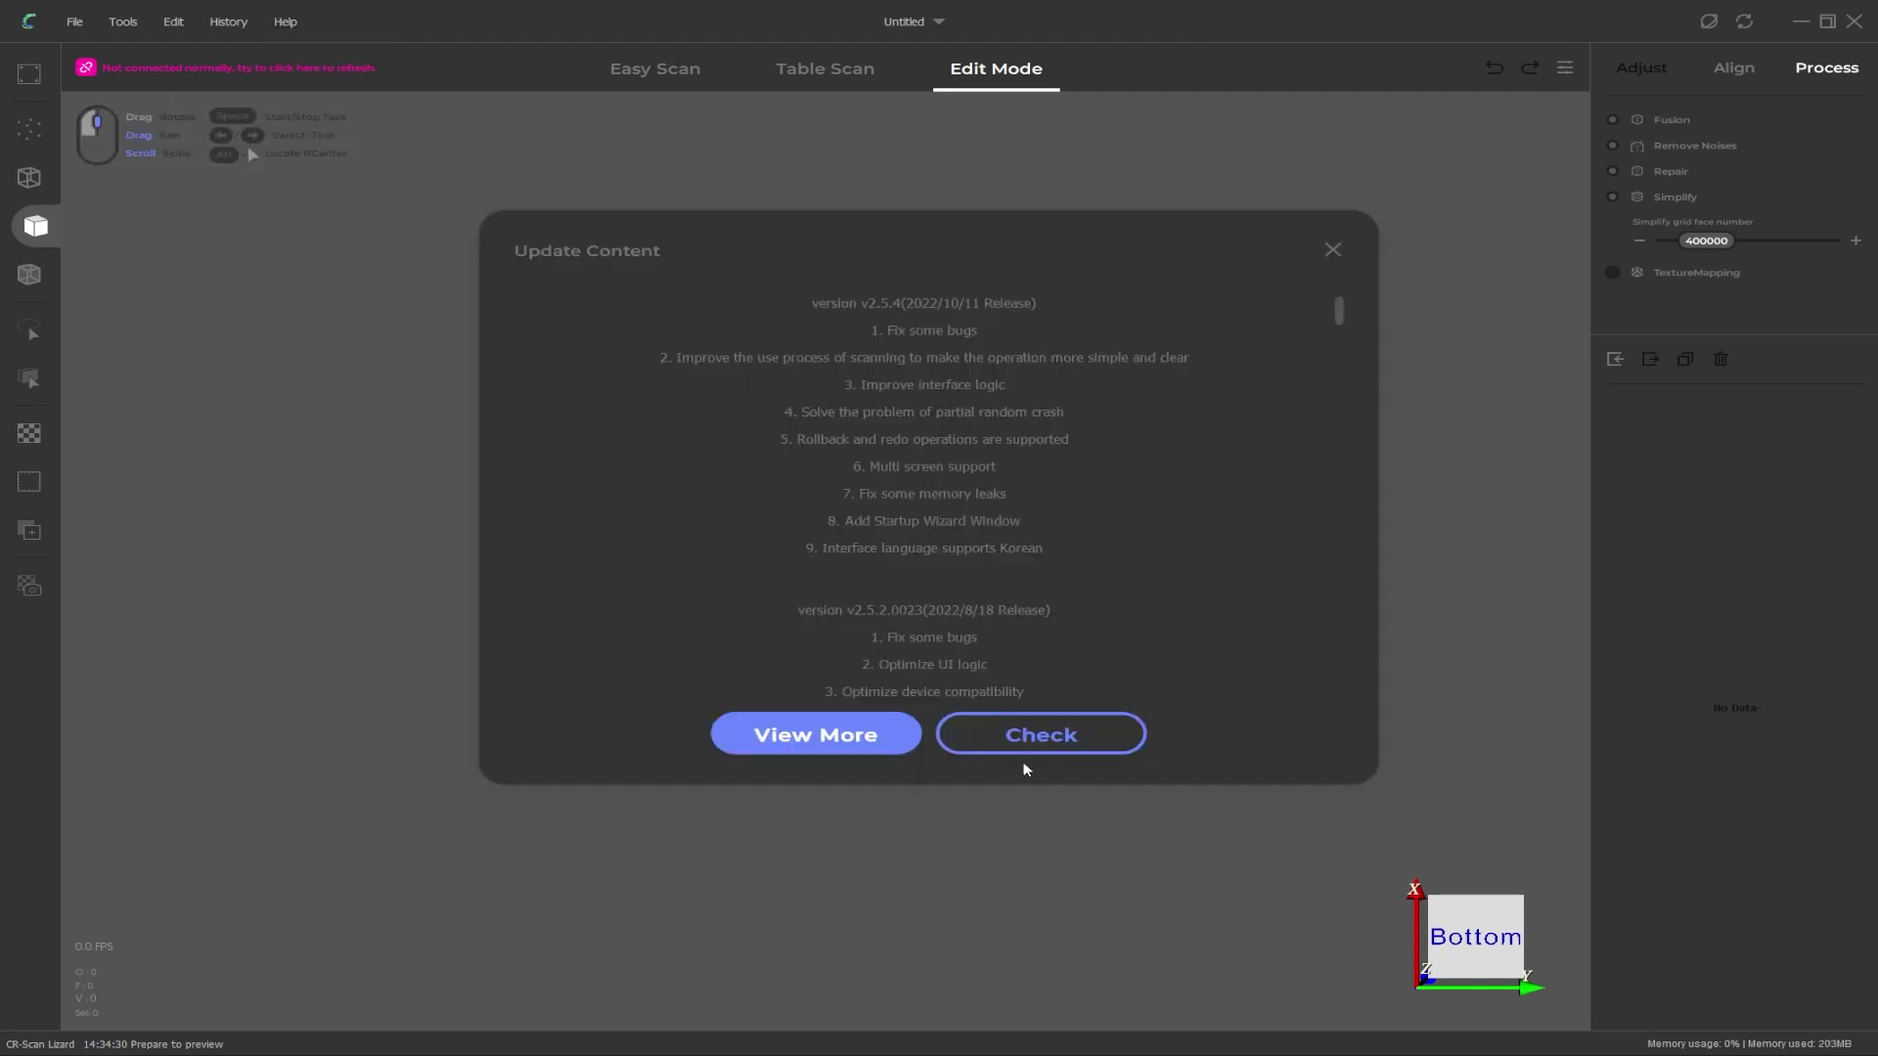
pyautogui.click(1040, 739)
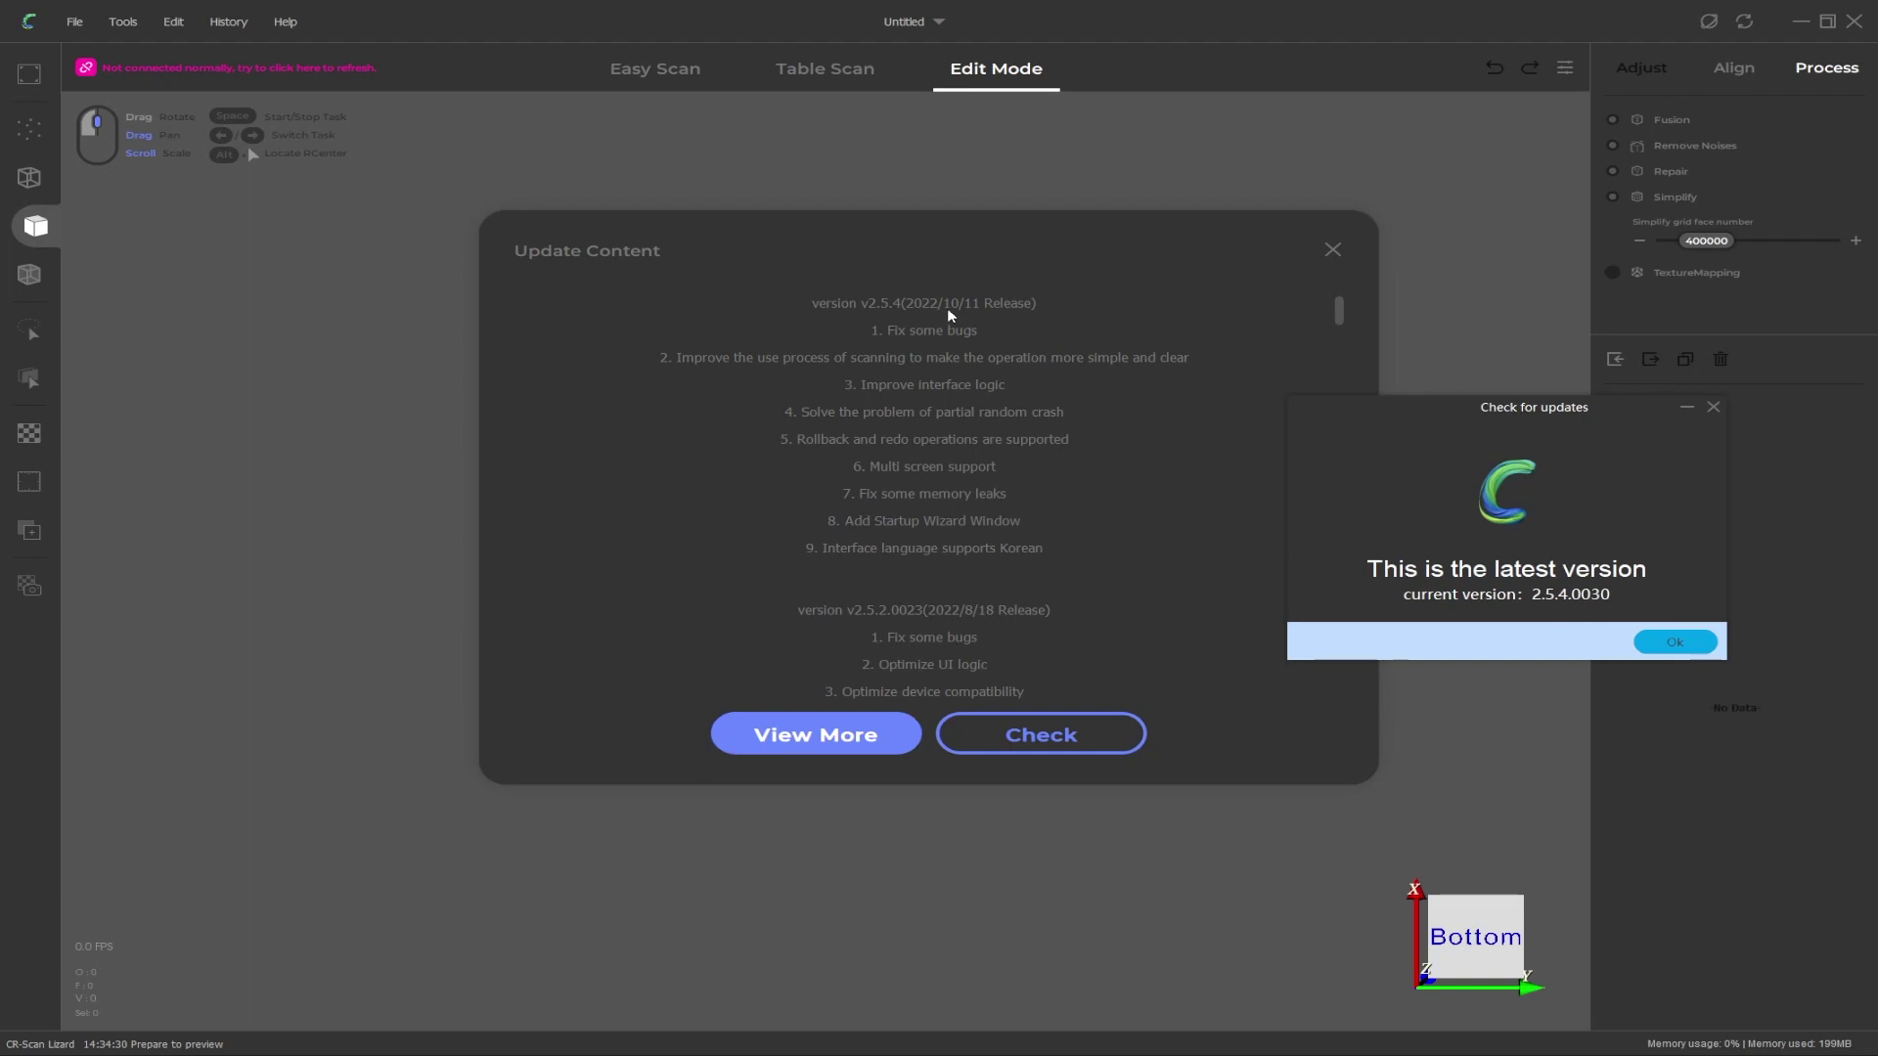
pyautogui.click(1668, 645)
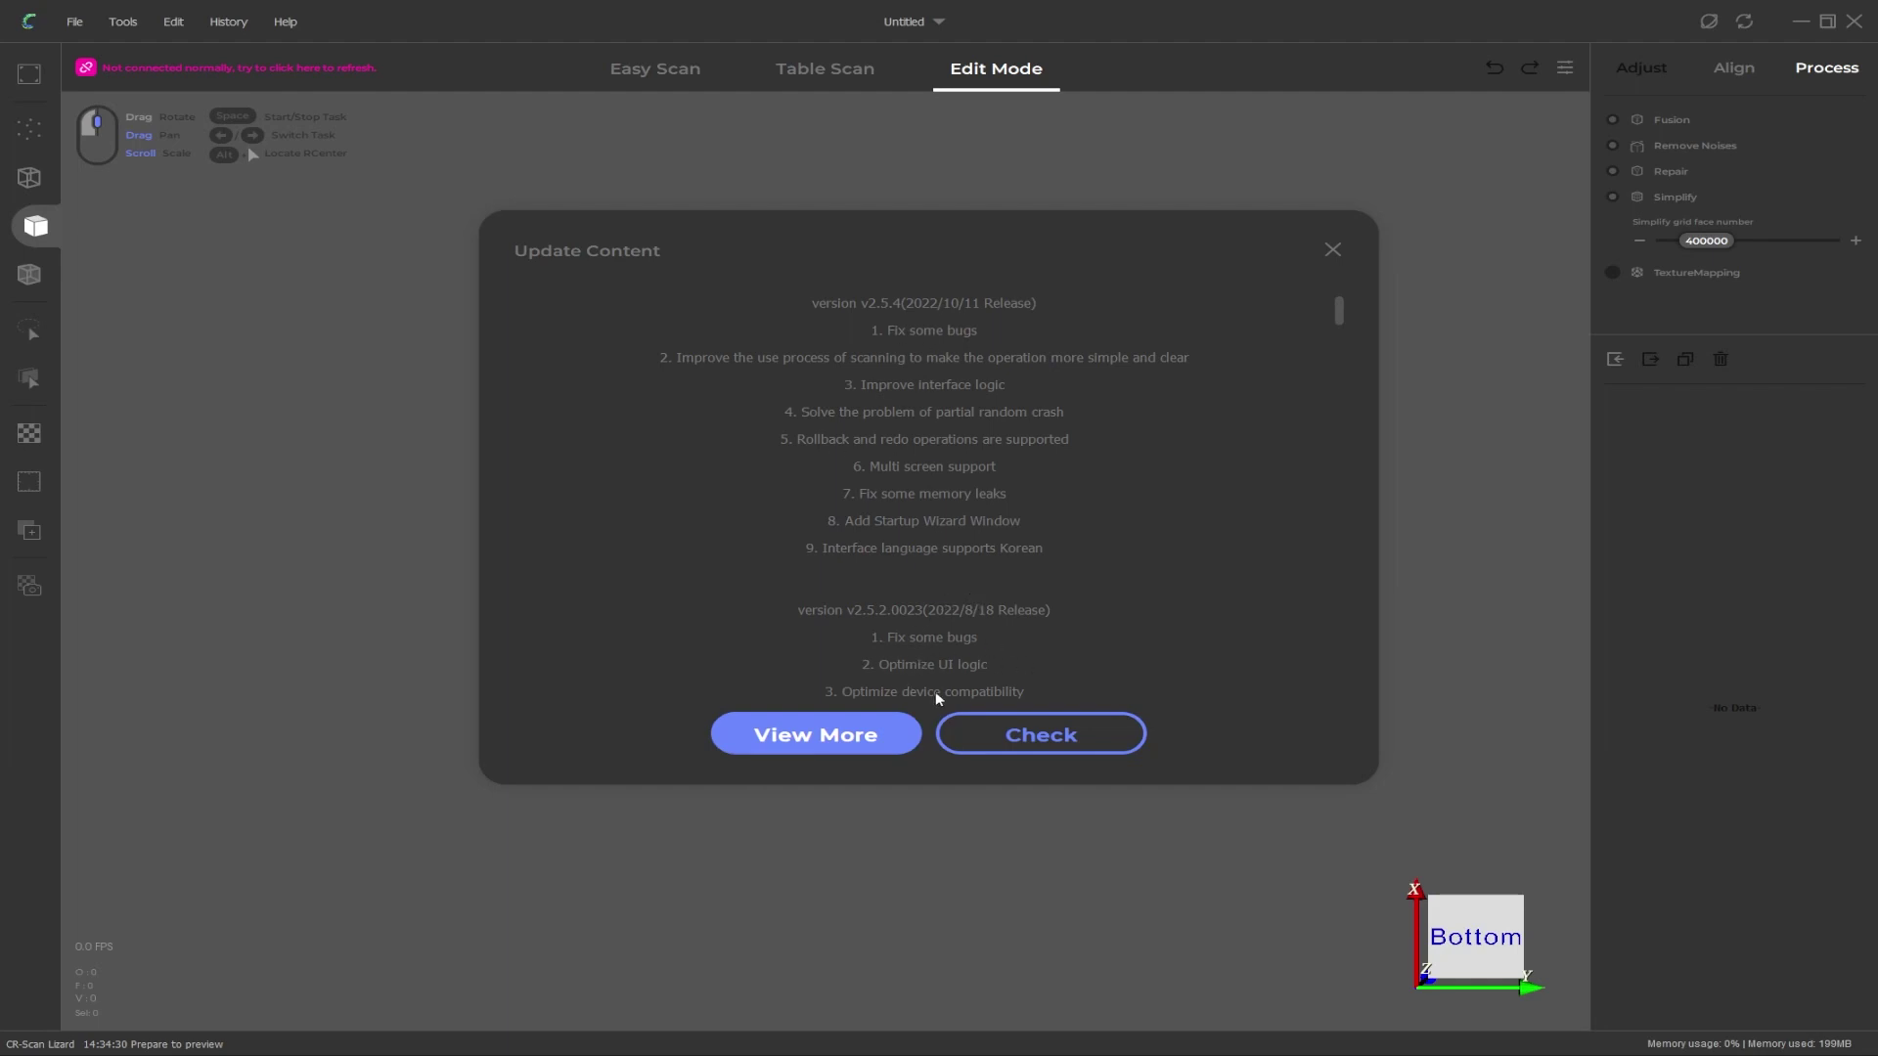
pyautogui.click(1332, 253)
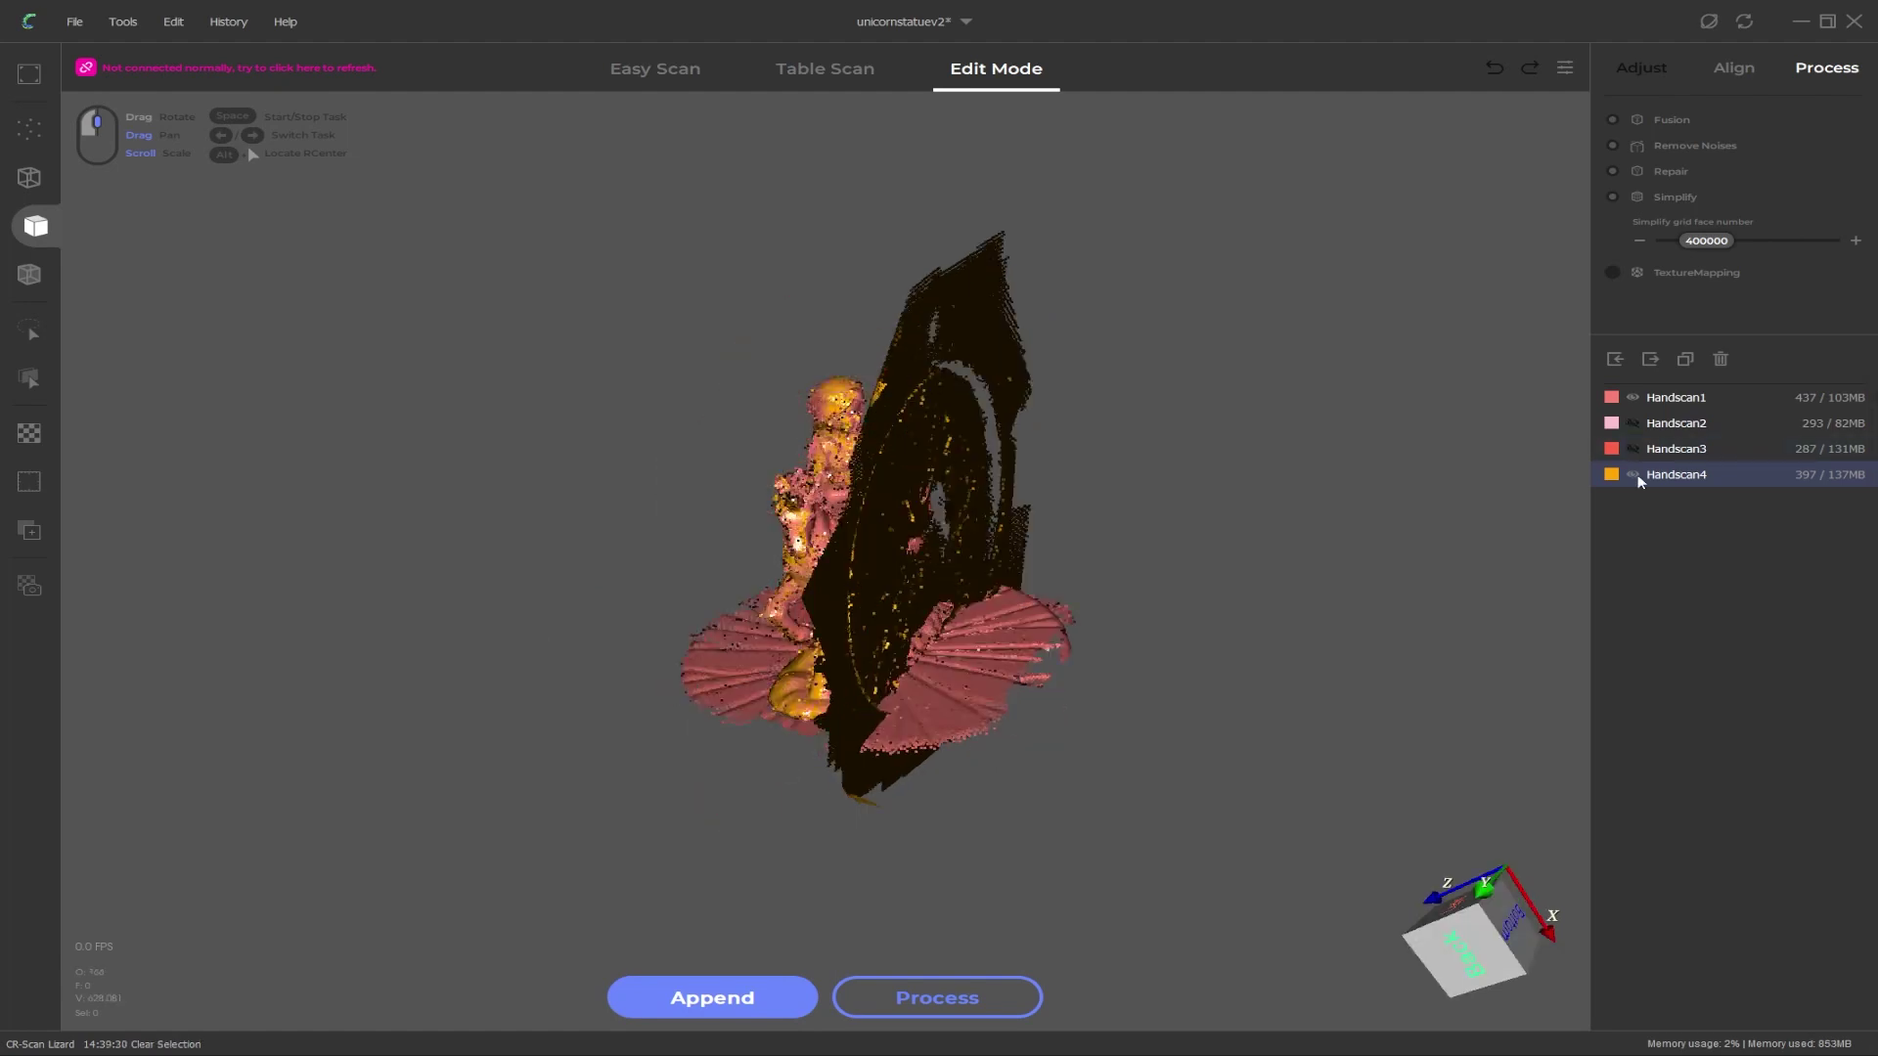
# Step: Hide Handscan4, then delete the left and right base parts of Handscan1 and undo the deletions
pyautogui.click(1632, 474)
pyautogui.click(1676, 398)
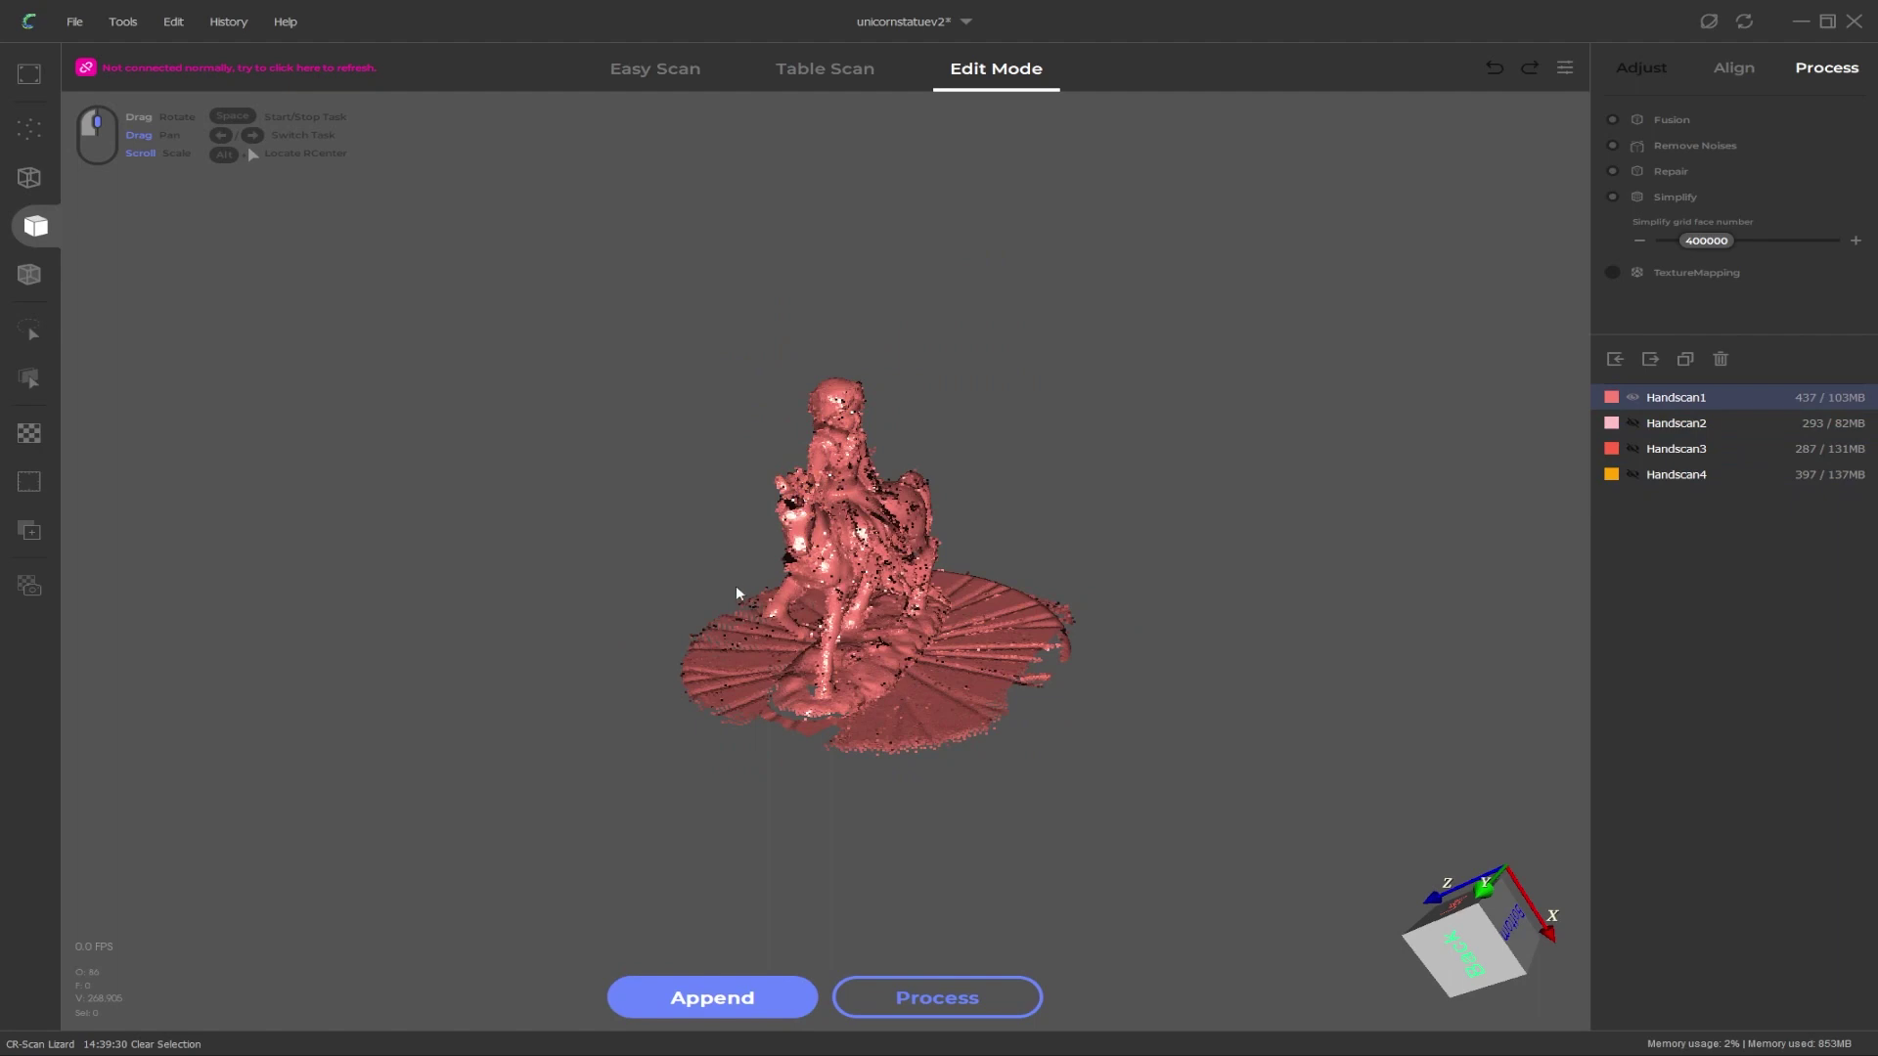
pyautogui.moveTo(730, 582)
pyautogui.mouseDown()
pyautogui.moveTo(626, 545)
pyautogui.moveTo(515, 713)
pyautogui.mouseUp()
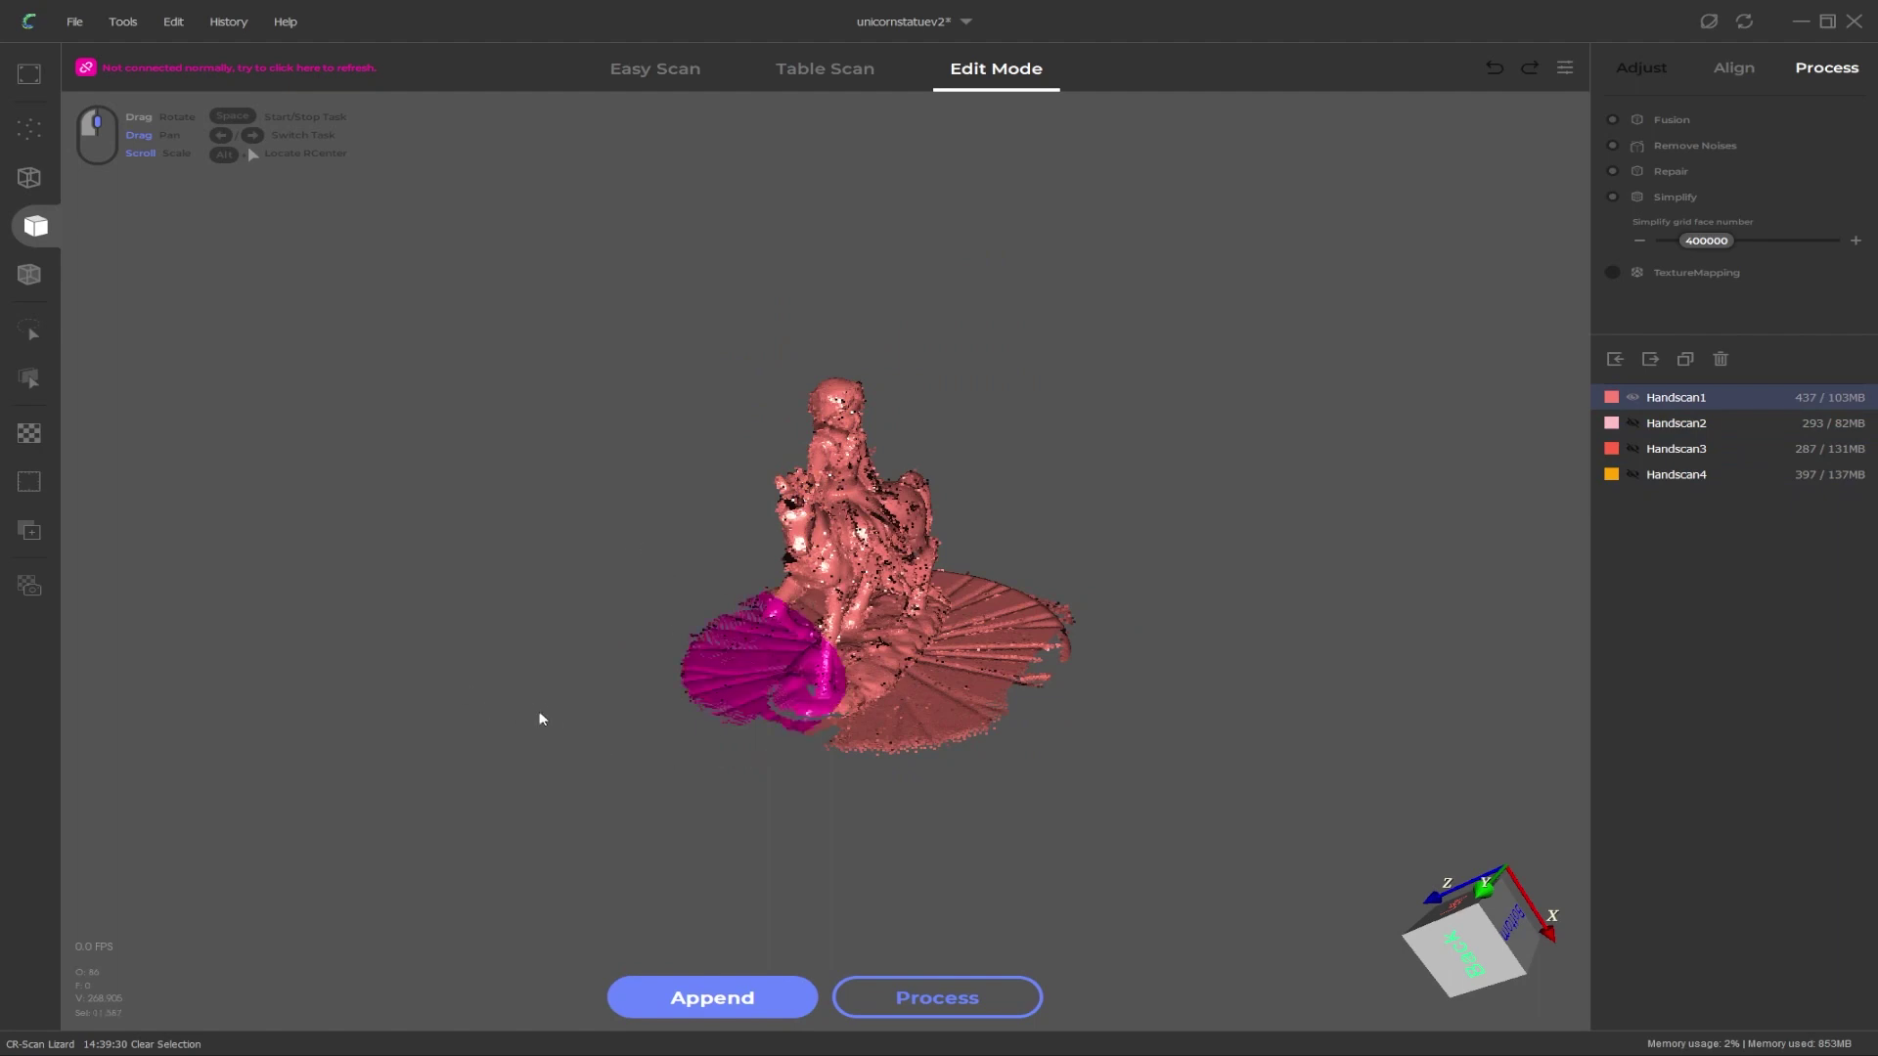
pyautogui.press('Delete')
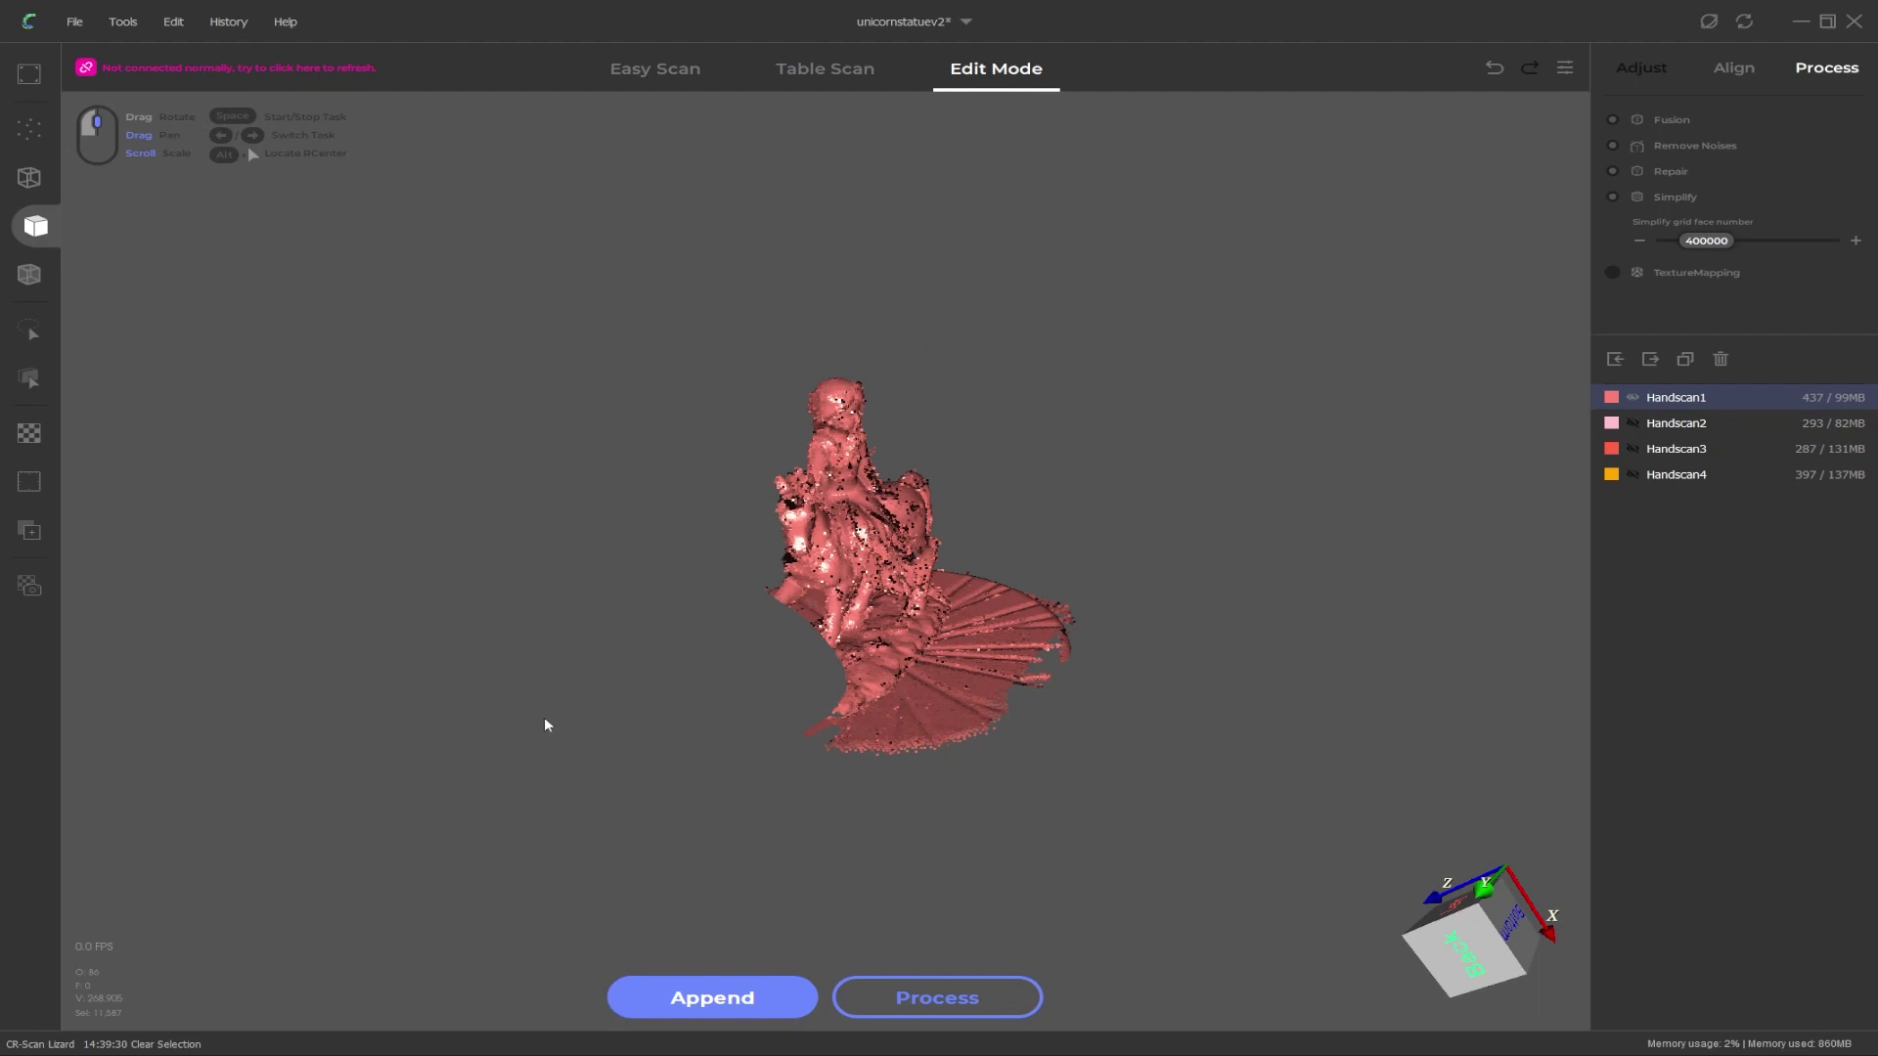
pyautogui.hotkey('ctrl', 'z')
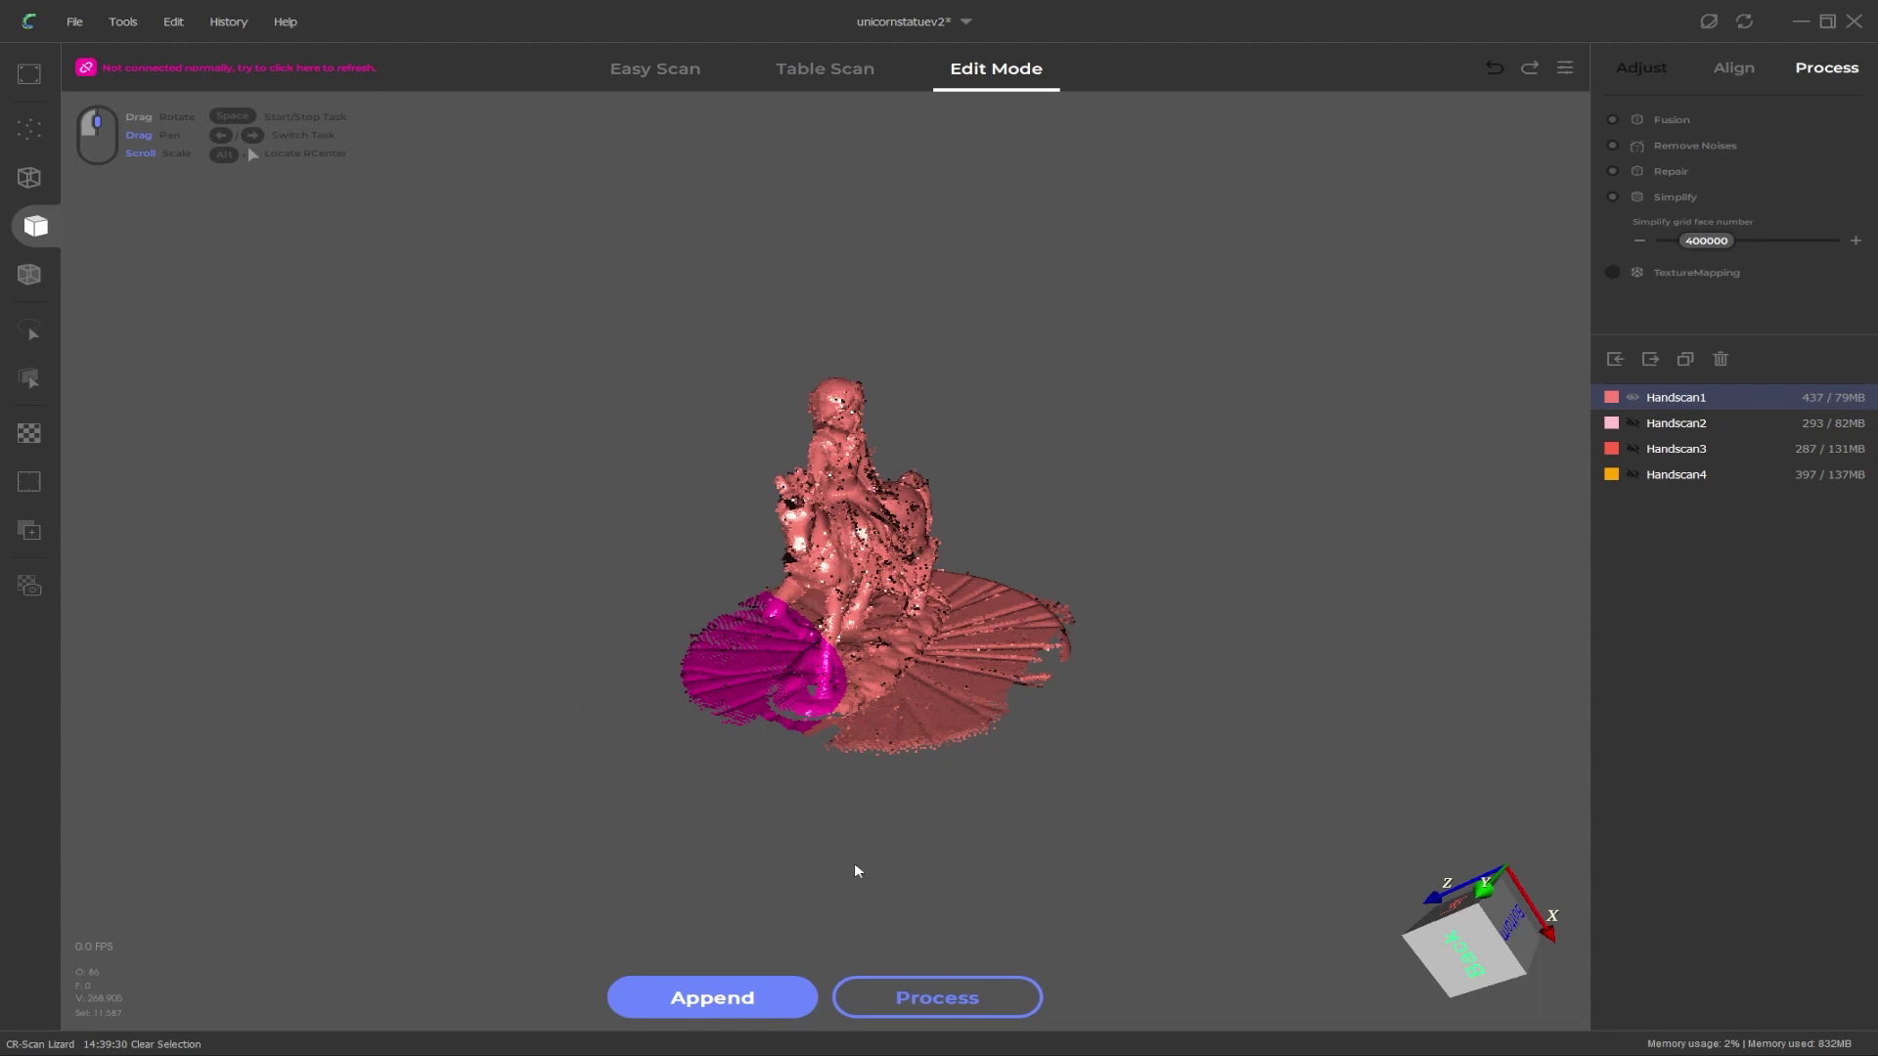
pyautogui.press('Delete')
pyautogui.moveTo(1102, 543)
pyautogui.mouseDown()
pyautogui.moveTo(975, 731)
pyautogui.moveTo(1191, 729)
pyautogui.mouseUp()
pyautogui.press('Delete')
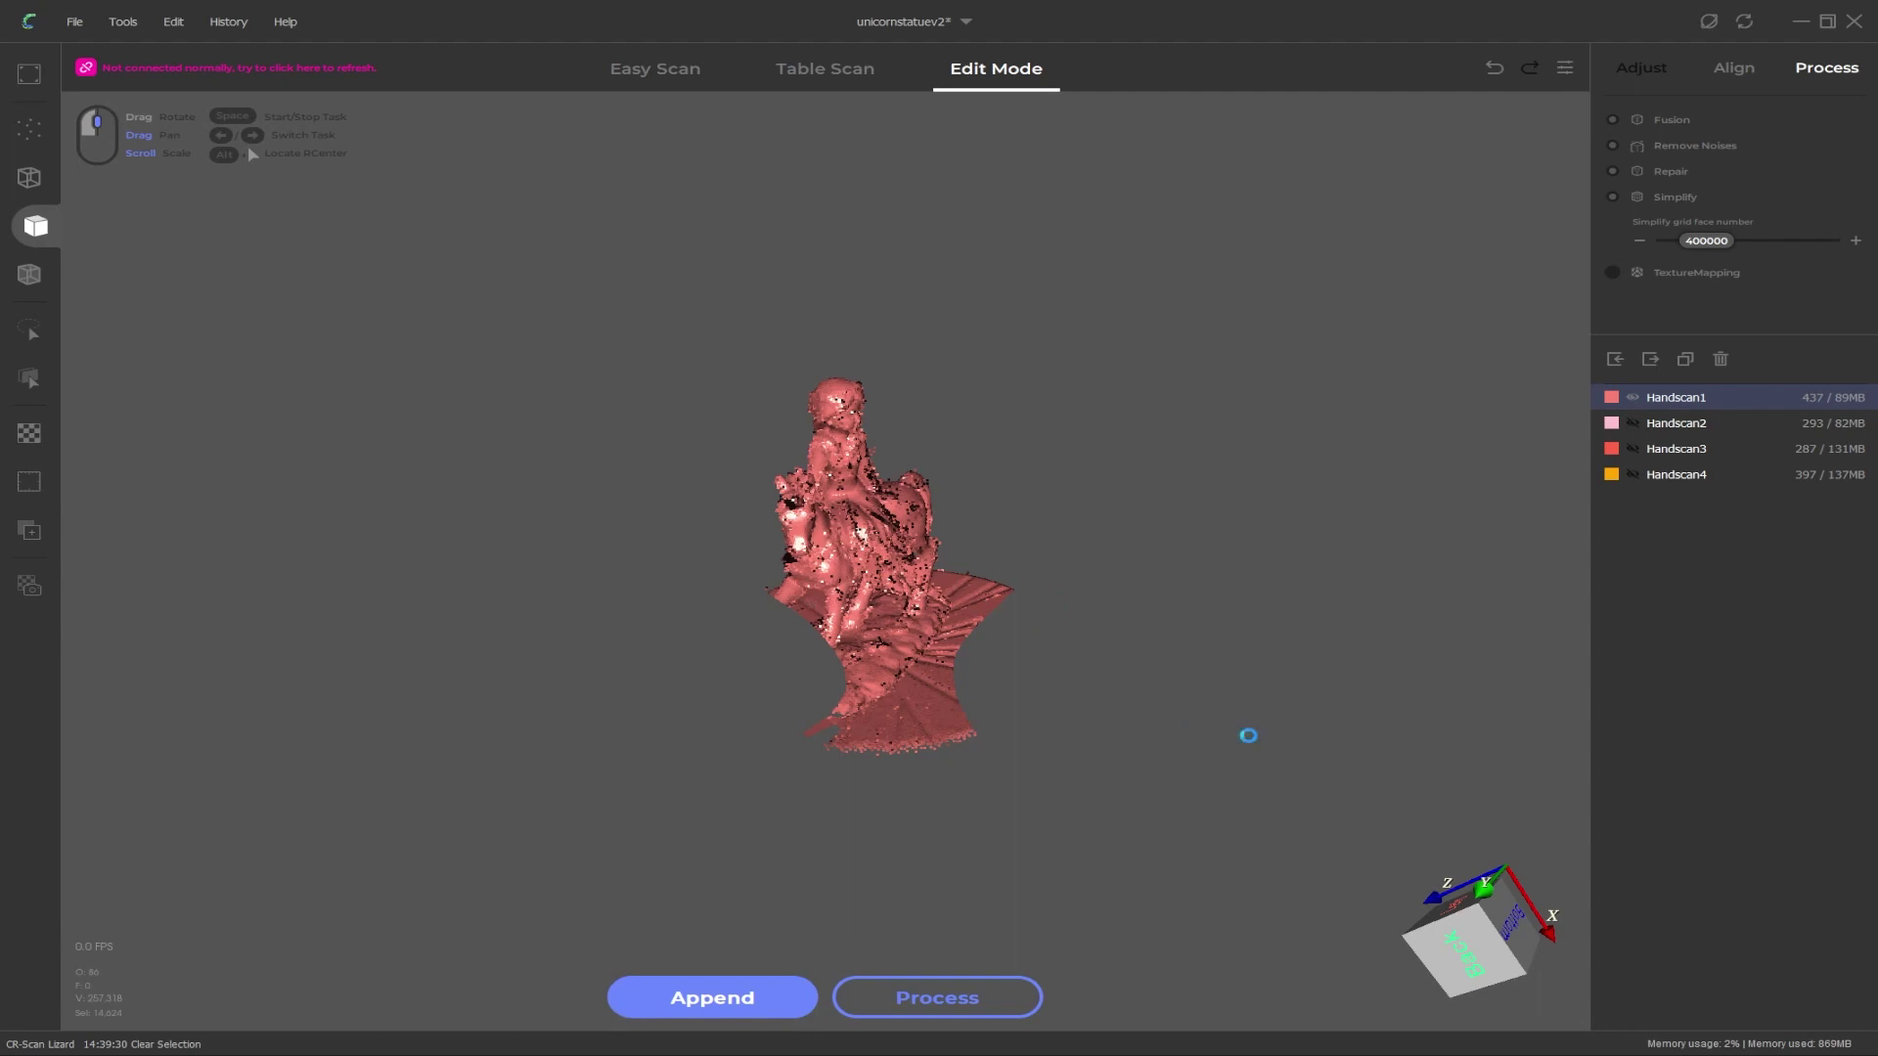
pyautogui.hotkey('ctrl', 'z')
pyautogui.hotkey('ctrl', 'z')
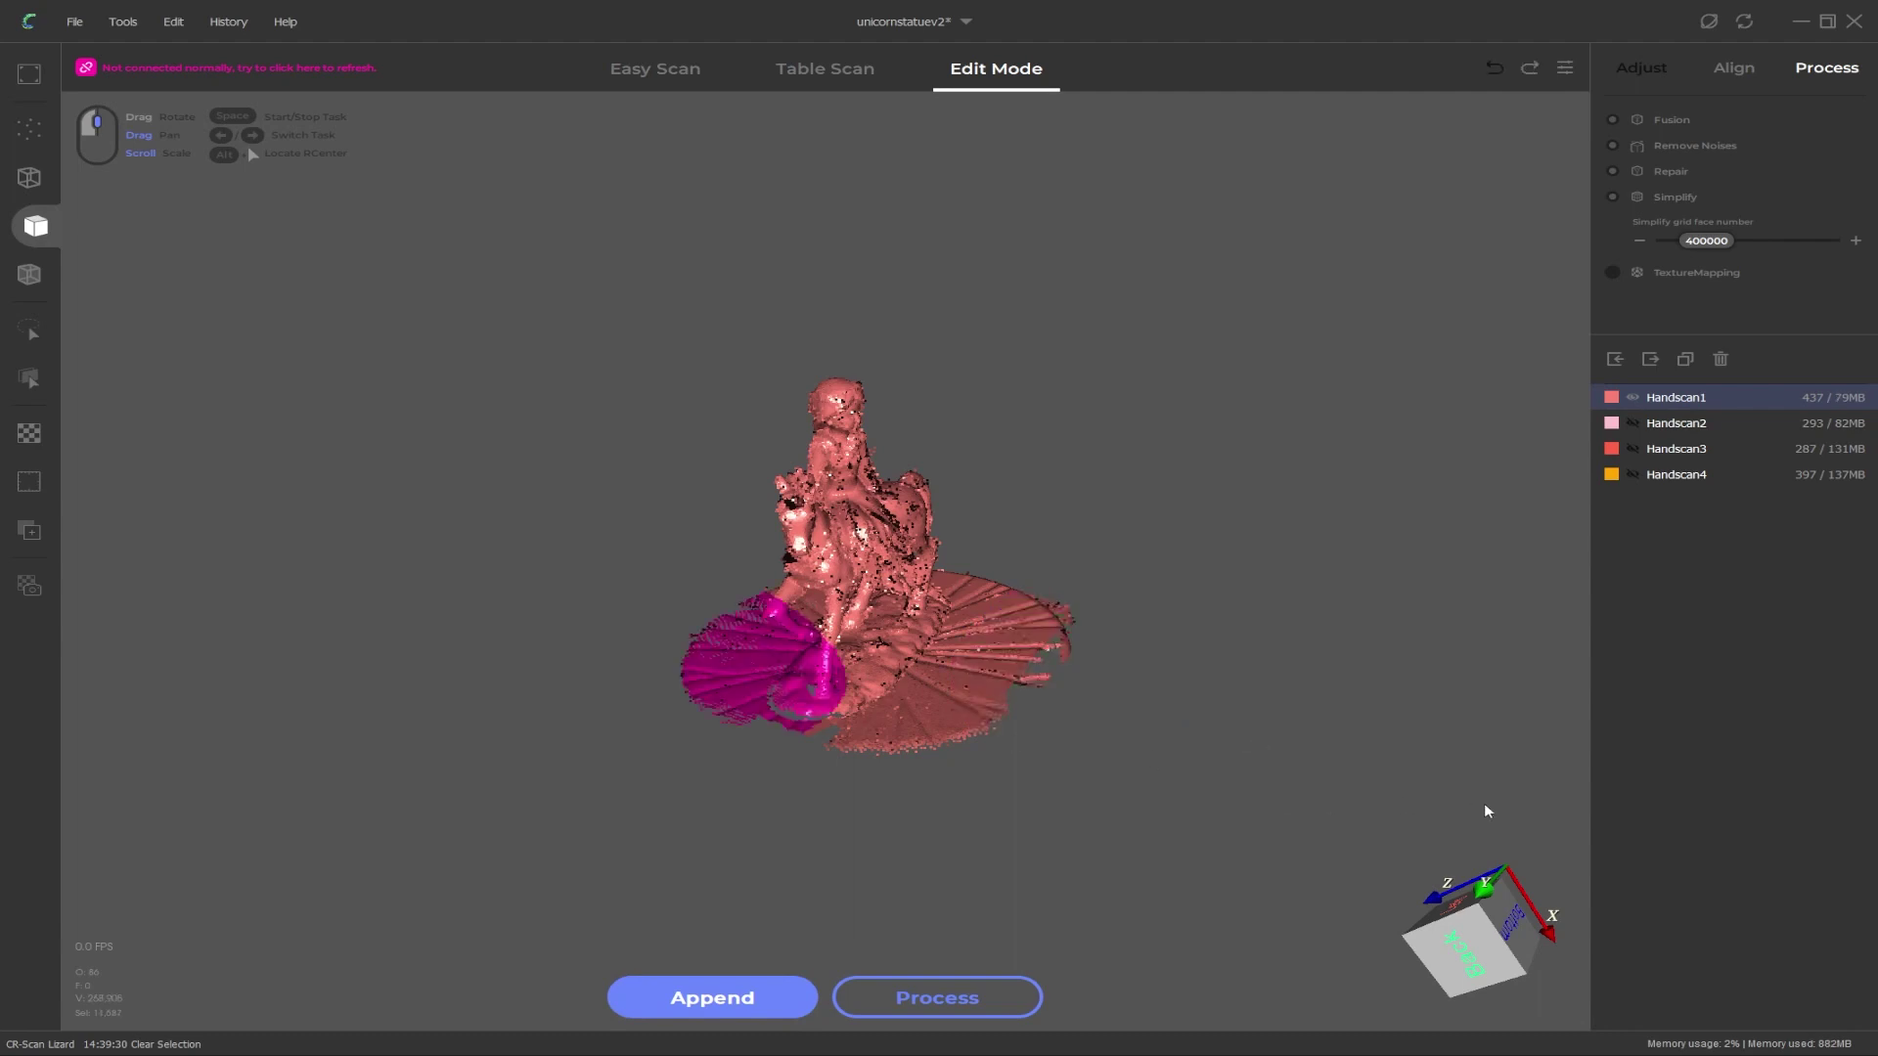
# Step: Clear the selection and delete the Handscan4 scan from the data list
pyautogui.rightClick(974, 623)
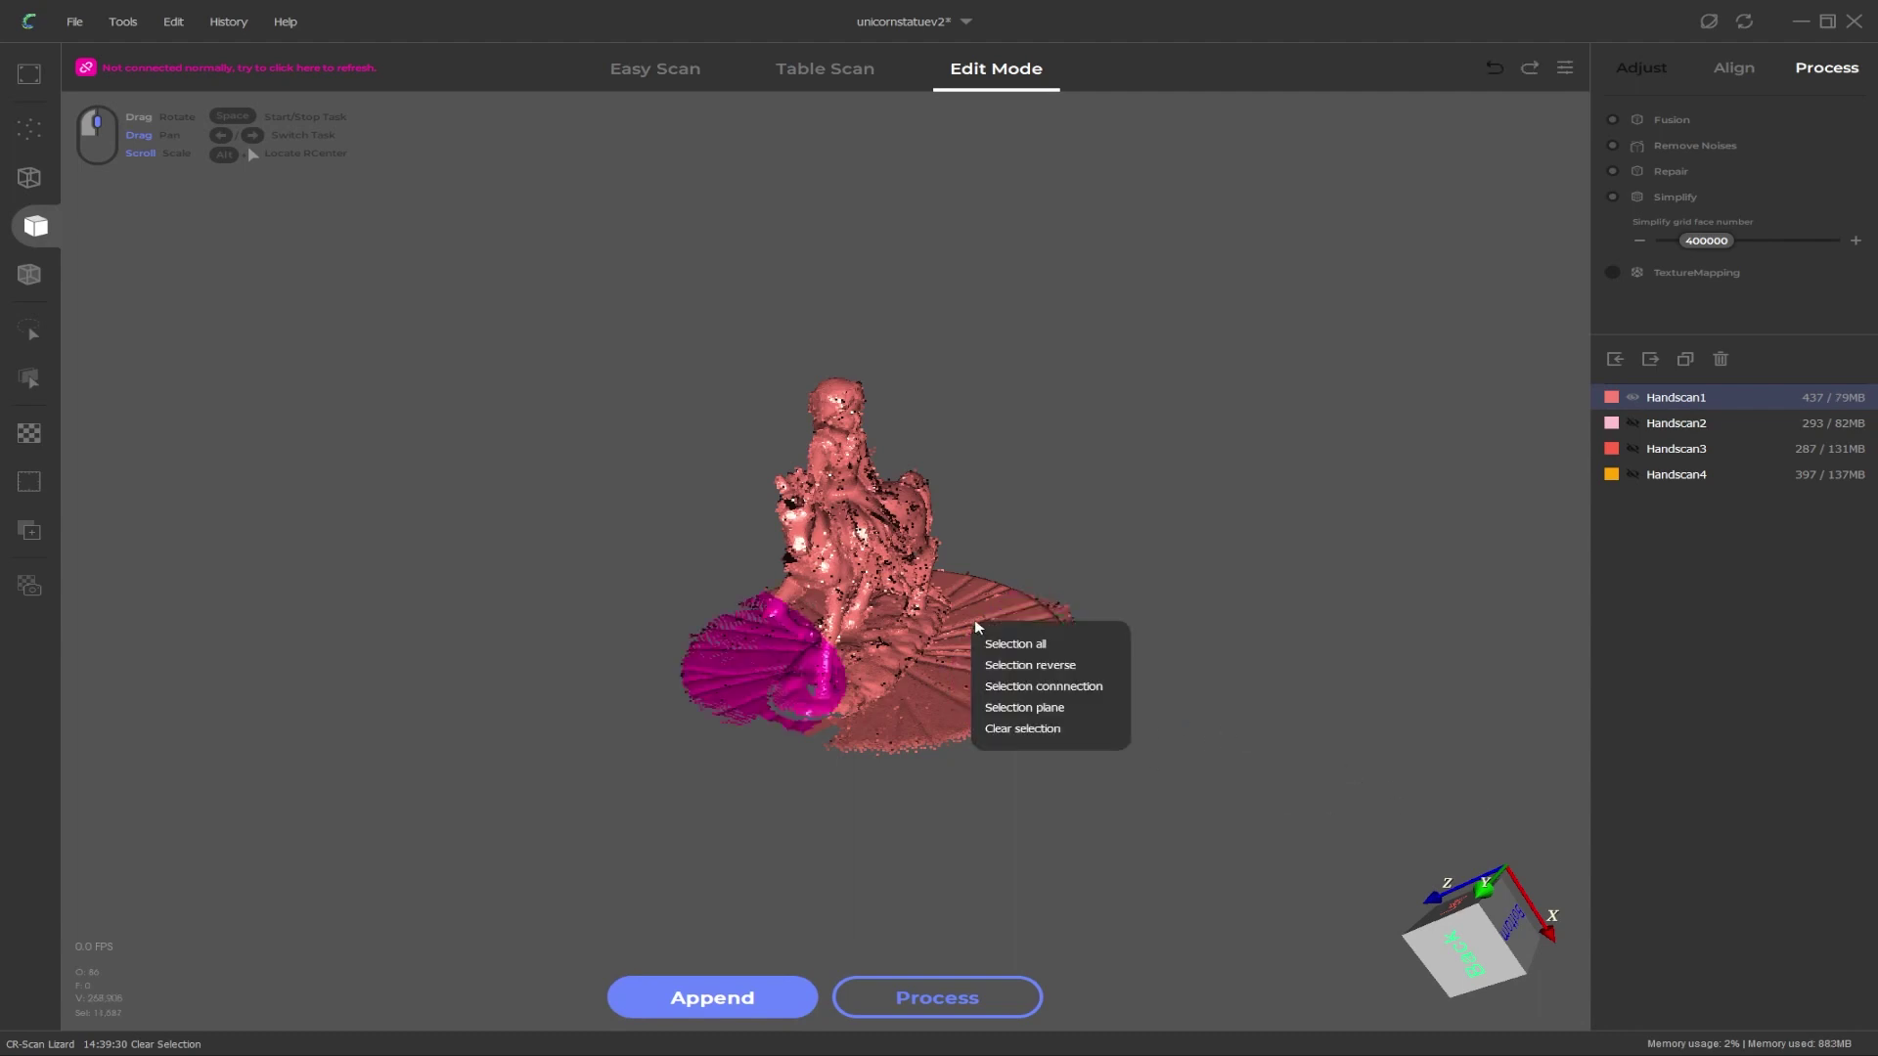
pyautogui.click(1047, 732)
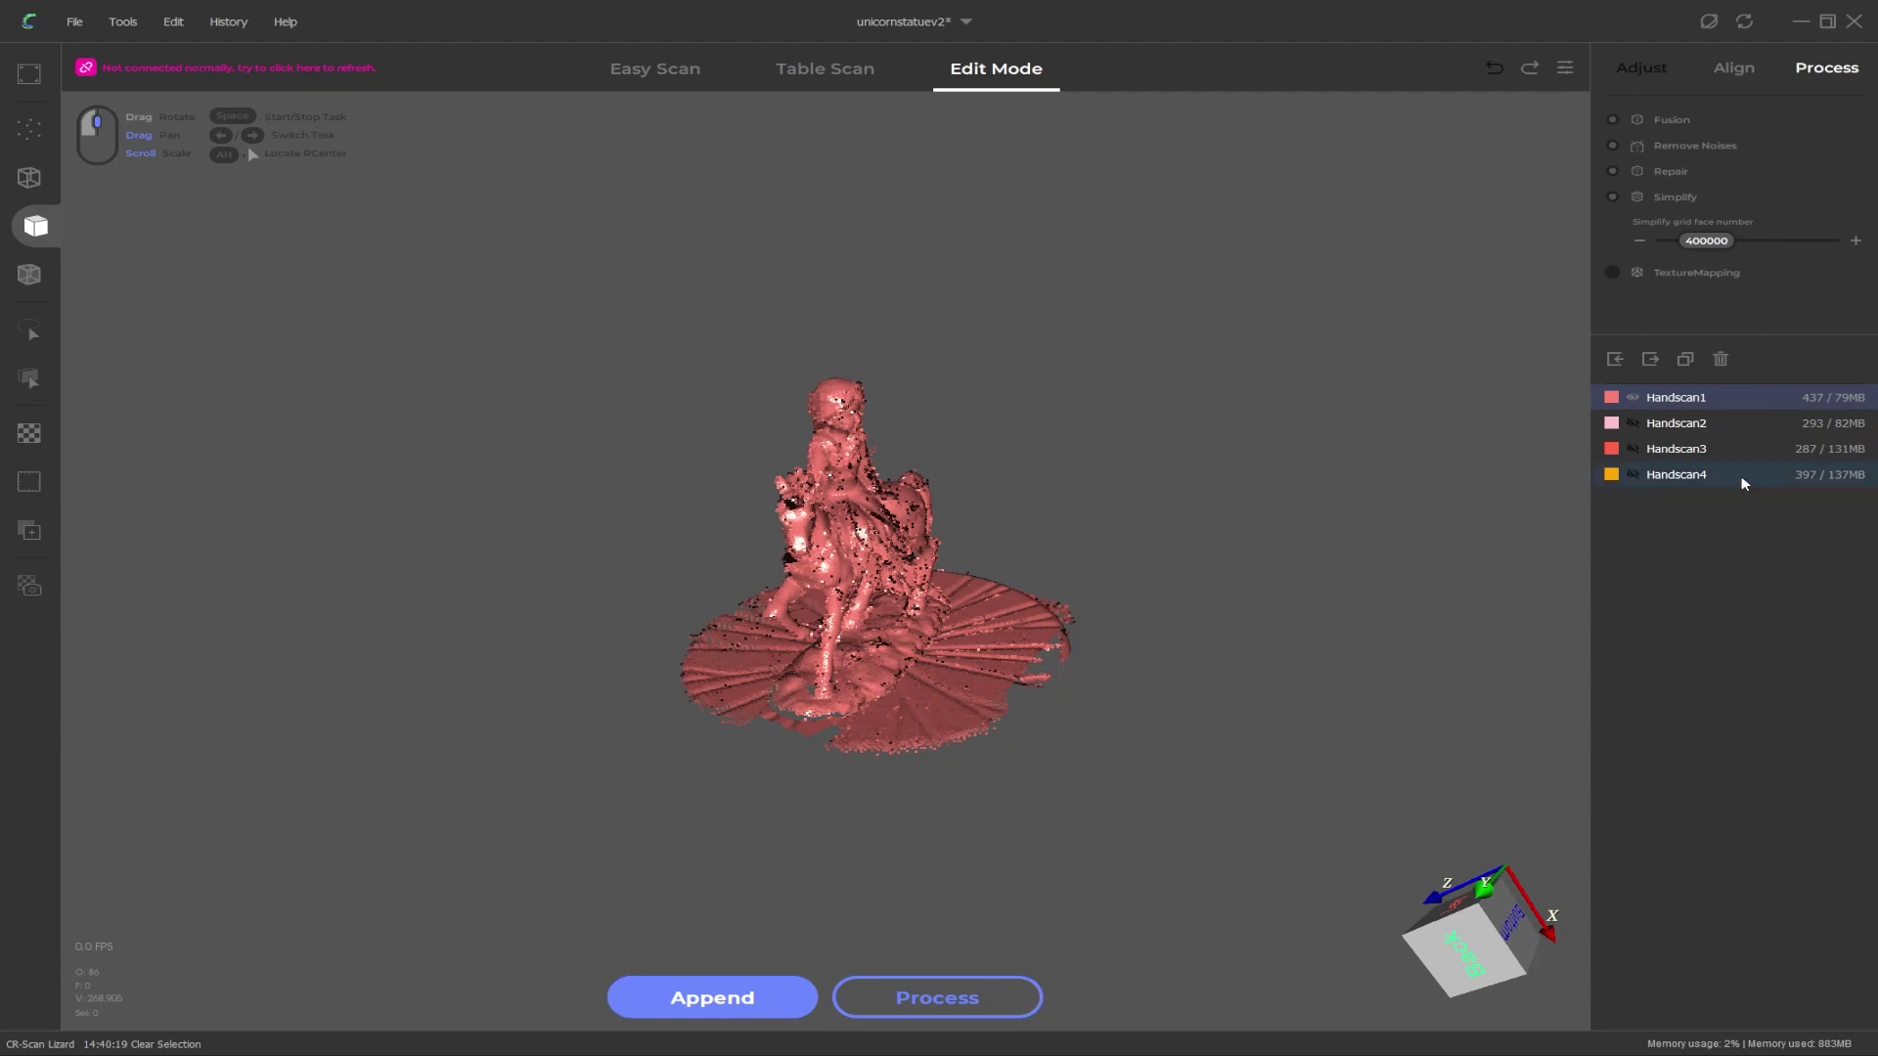
pyautogui.click(1698, 476)
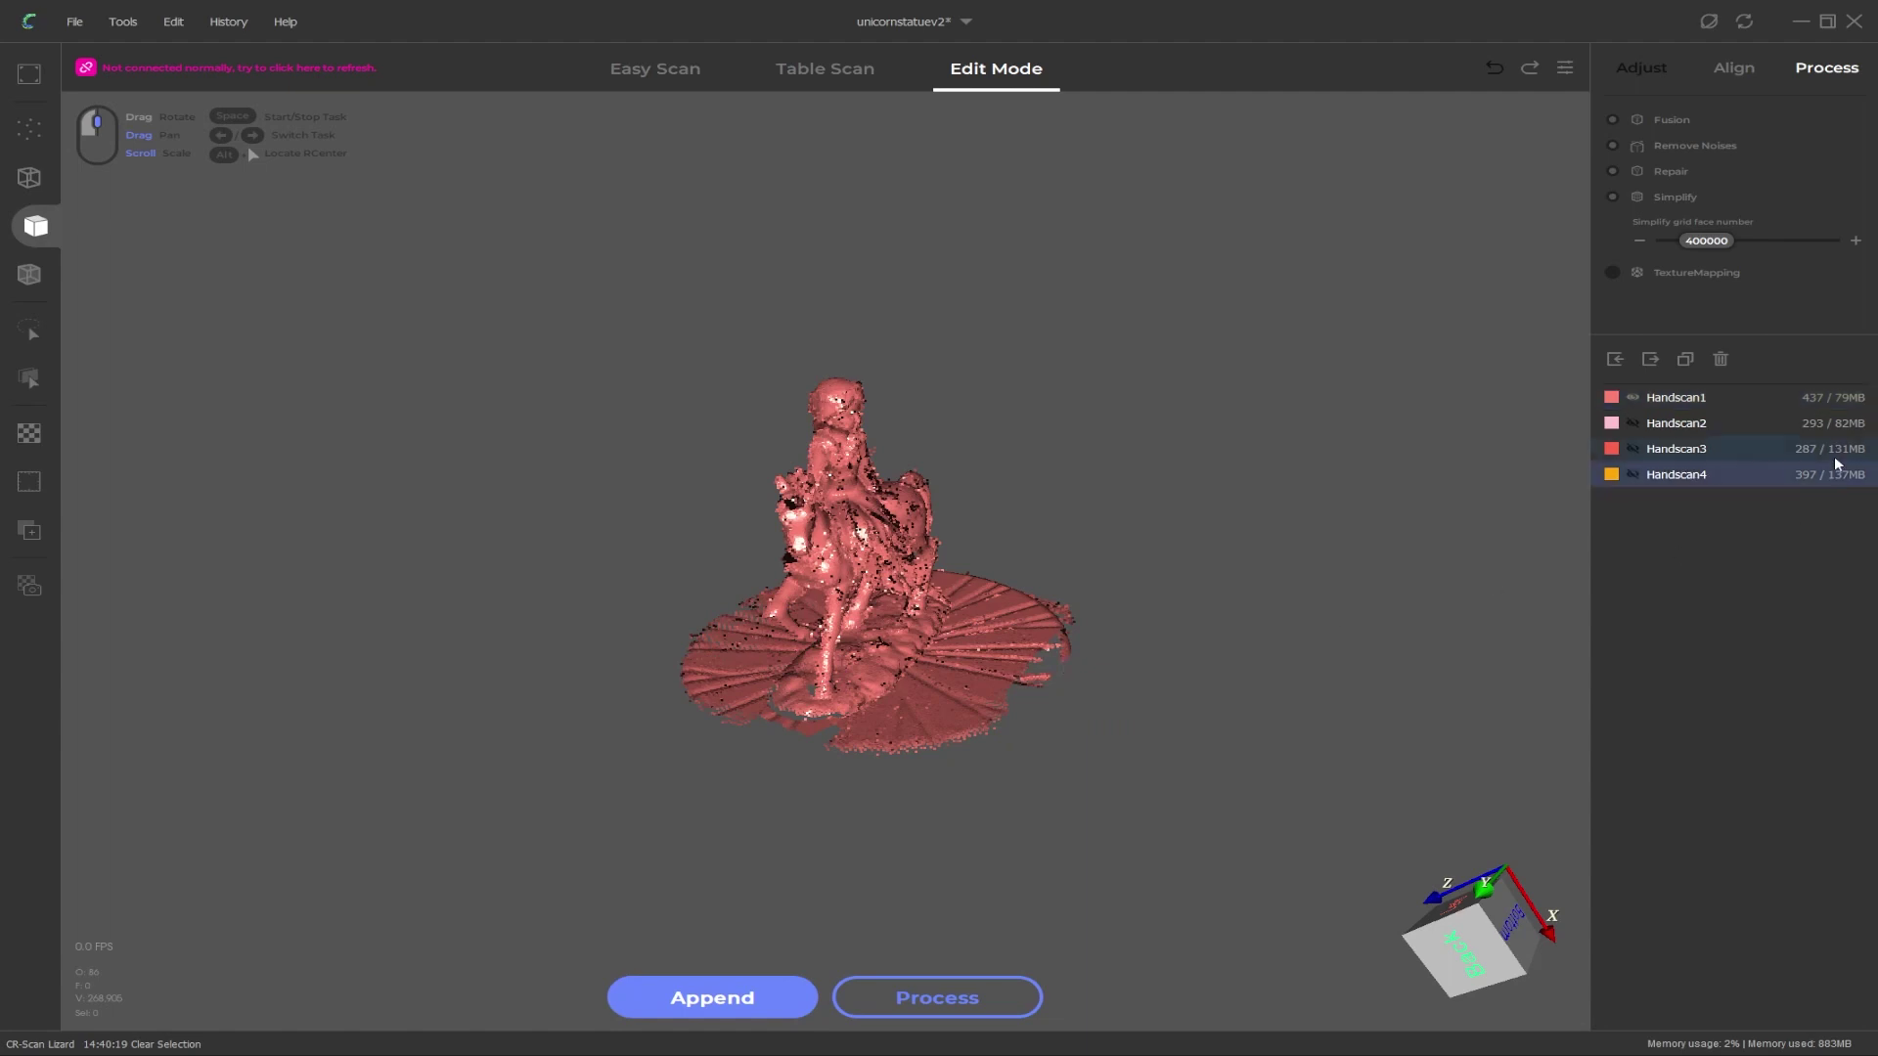
pyautogui.click(1720, 362)
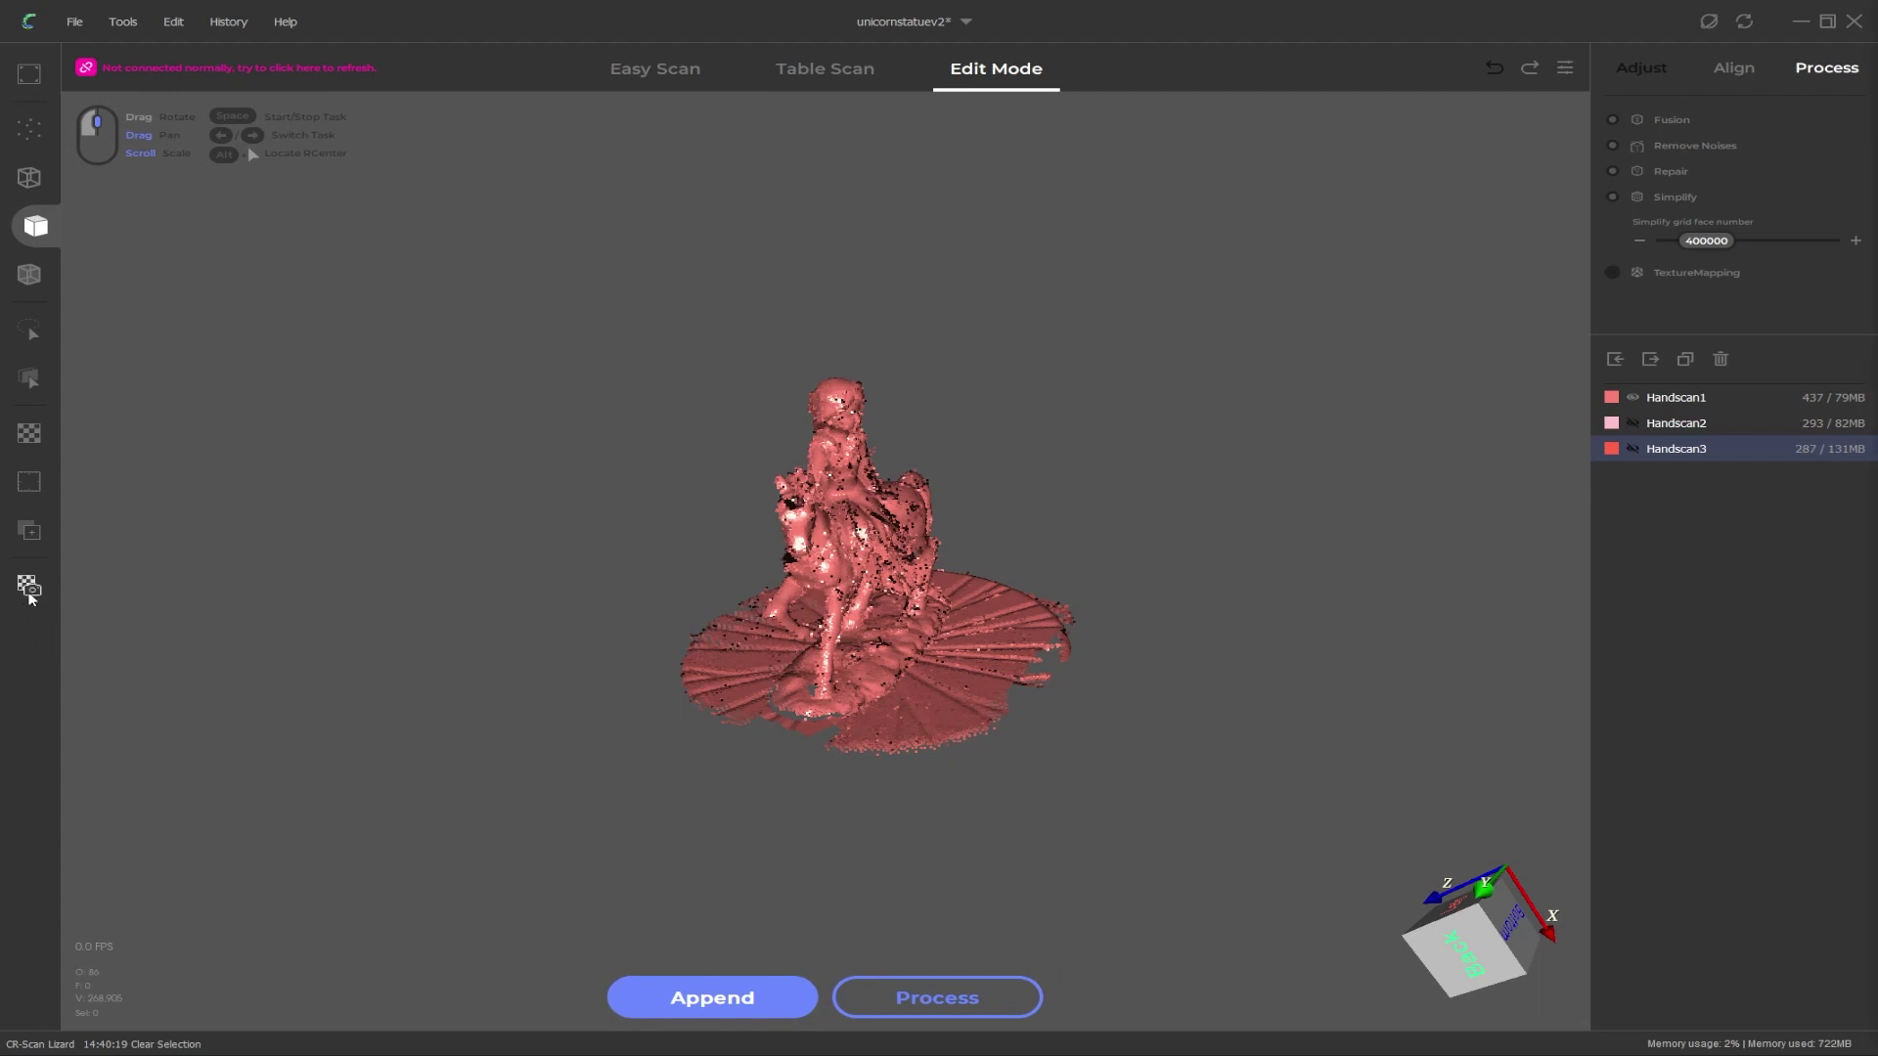
# Step: Use the transform tool to rotate the model onto its side and shift it, undoing the last move
pyautogui.click(32, 531)
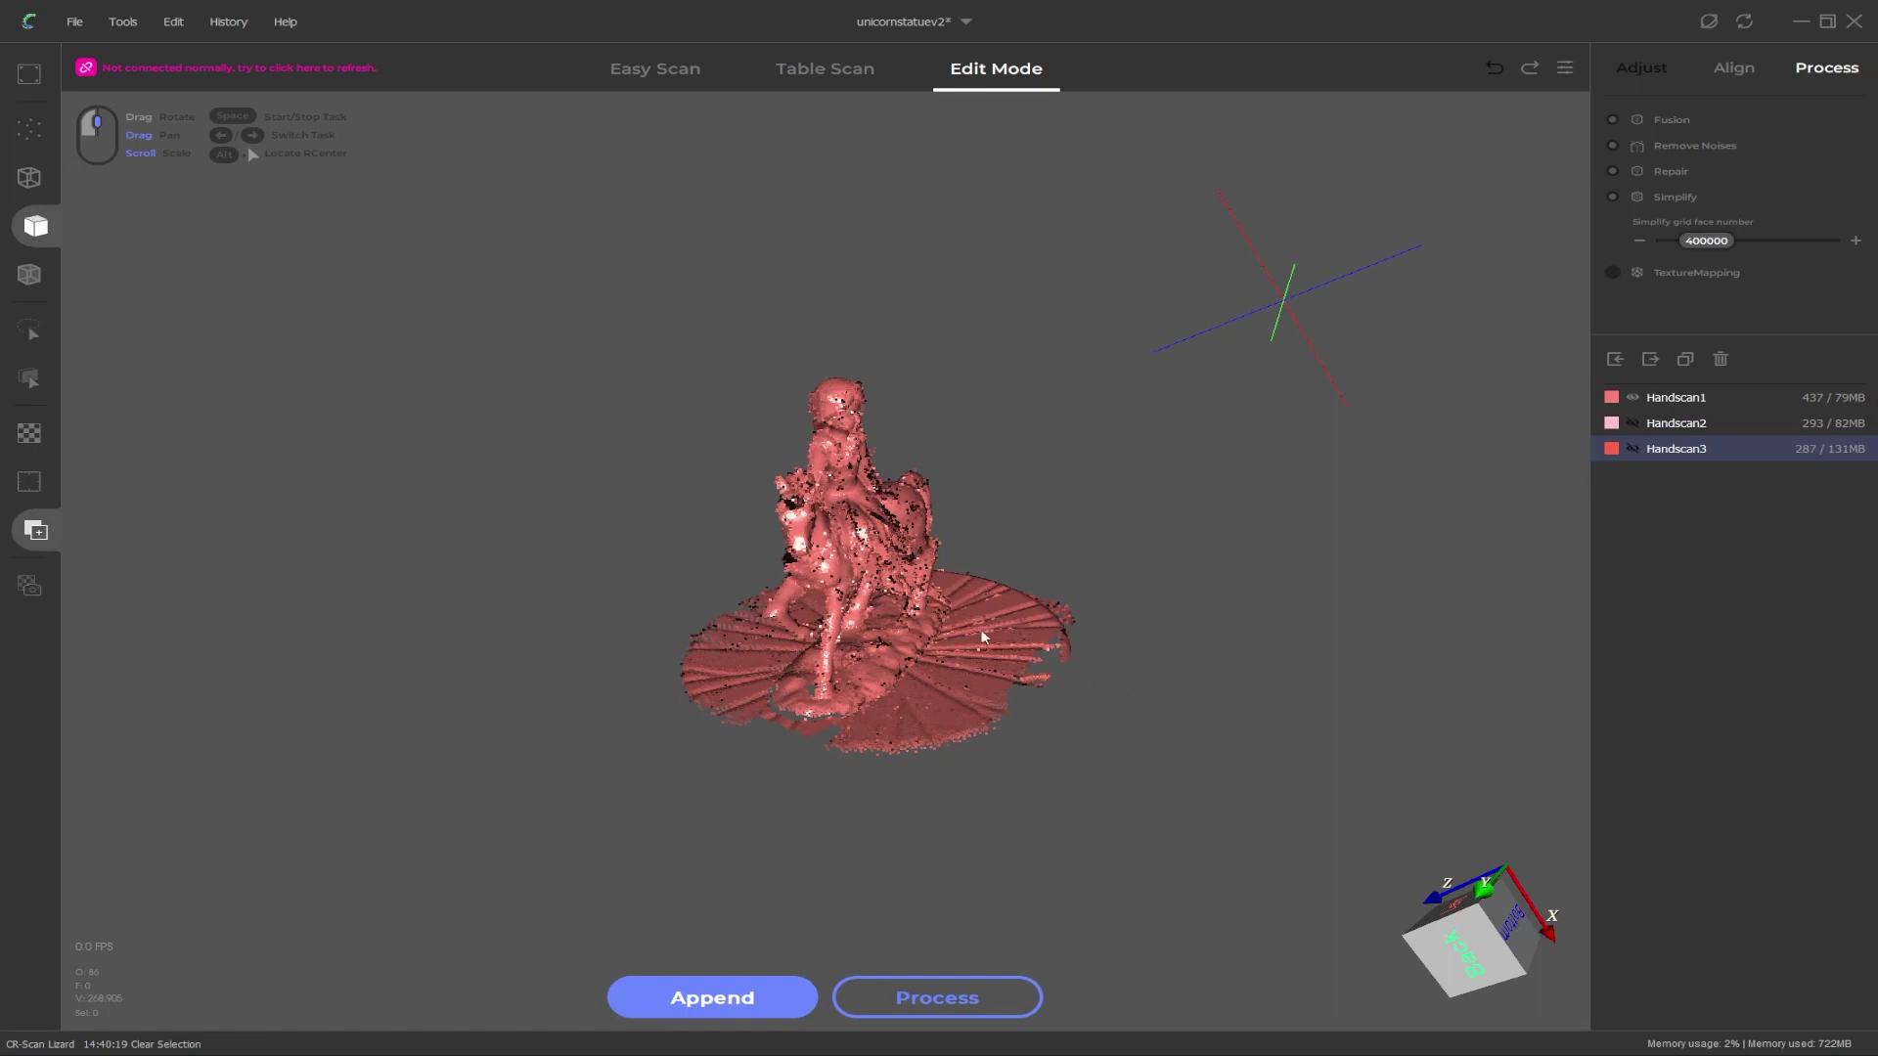
pyautogui.moveTo(948, 552); pyautogui.dragTo(934, 597)
pyautogui.moveTo(750, 532); pyautogui.dragTo(967, 600)
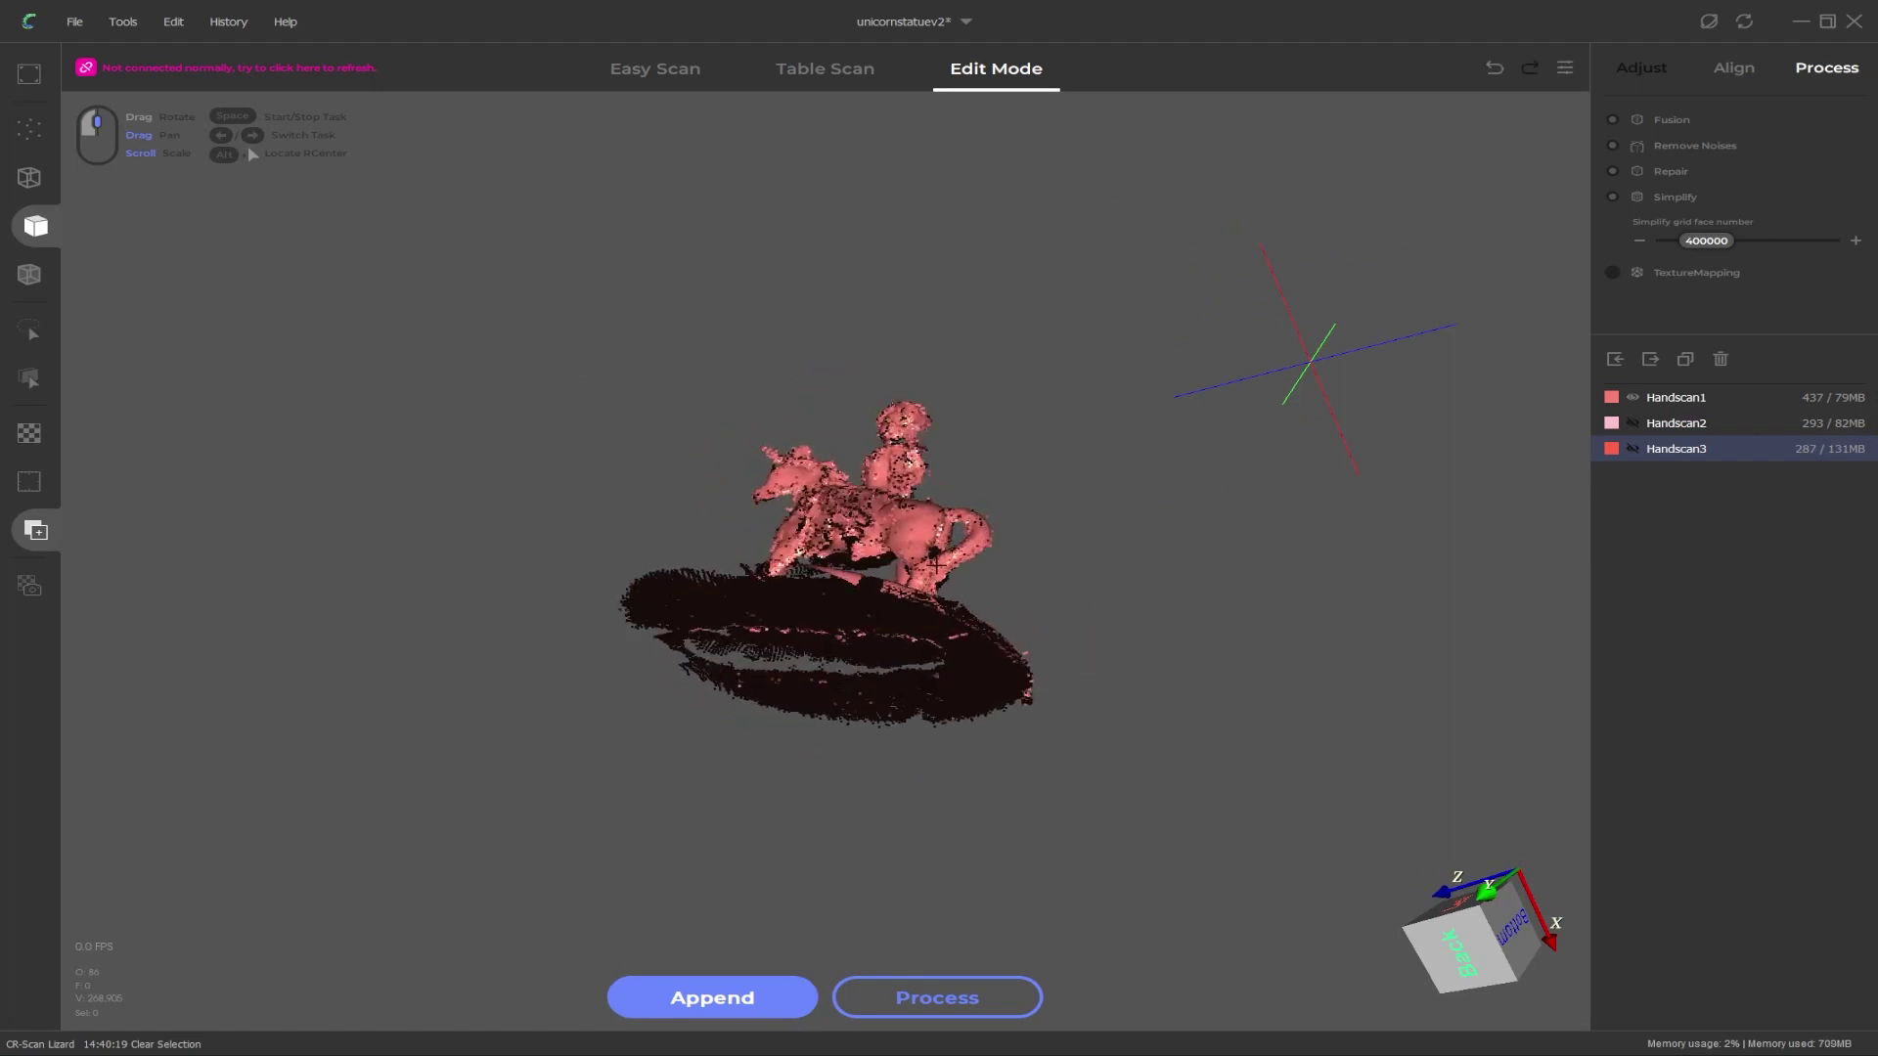
pyautogui.moveTo(965, 570); pyautogui.dragTo(518, 489, button='middle')
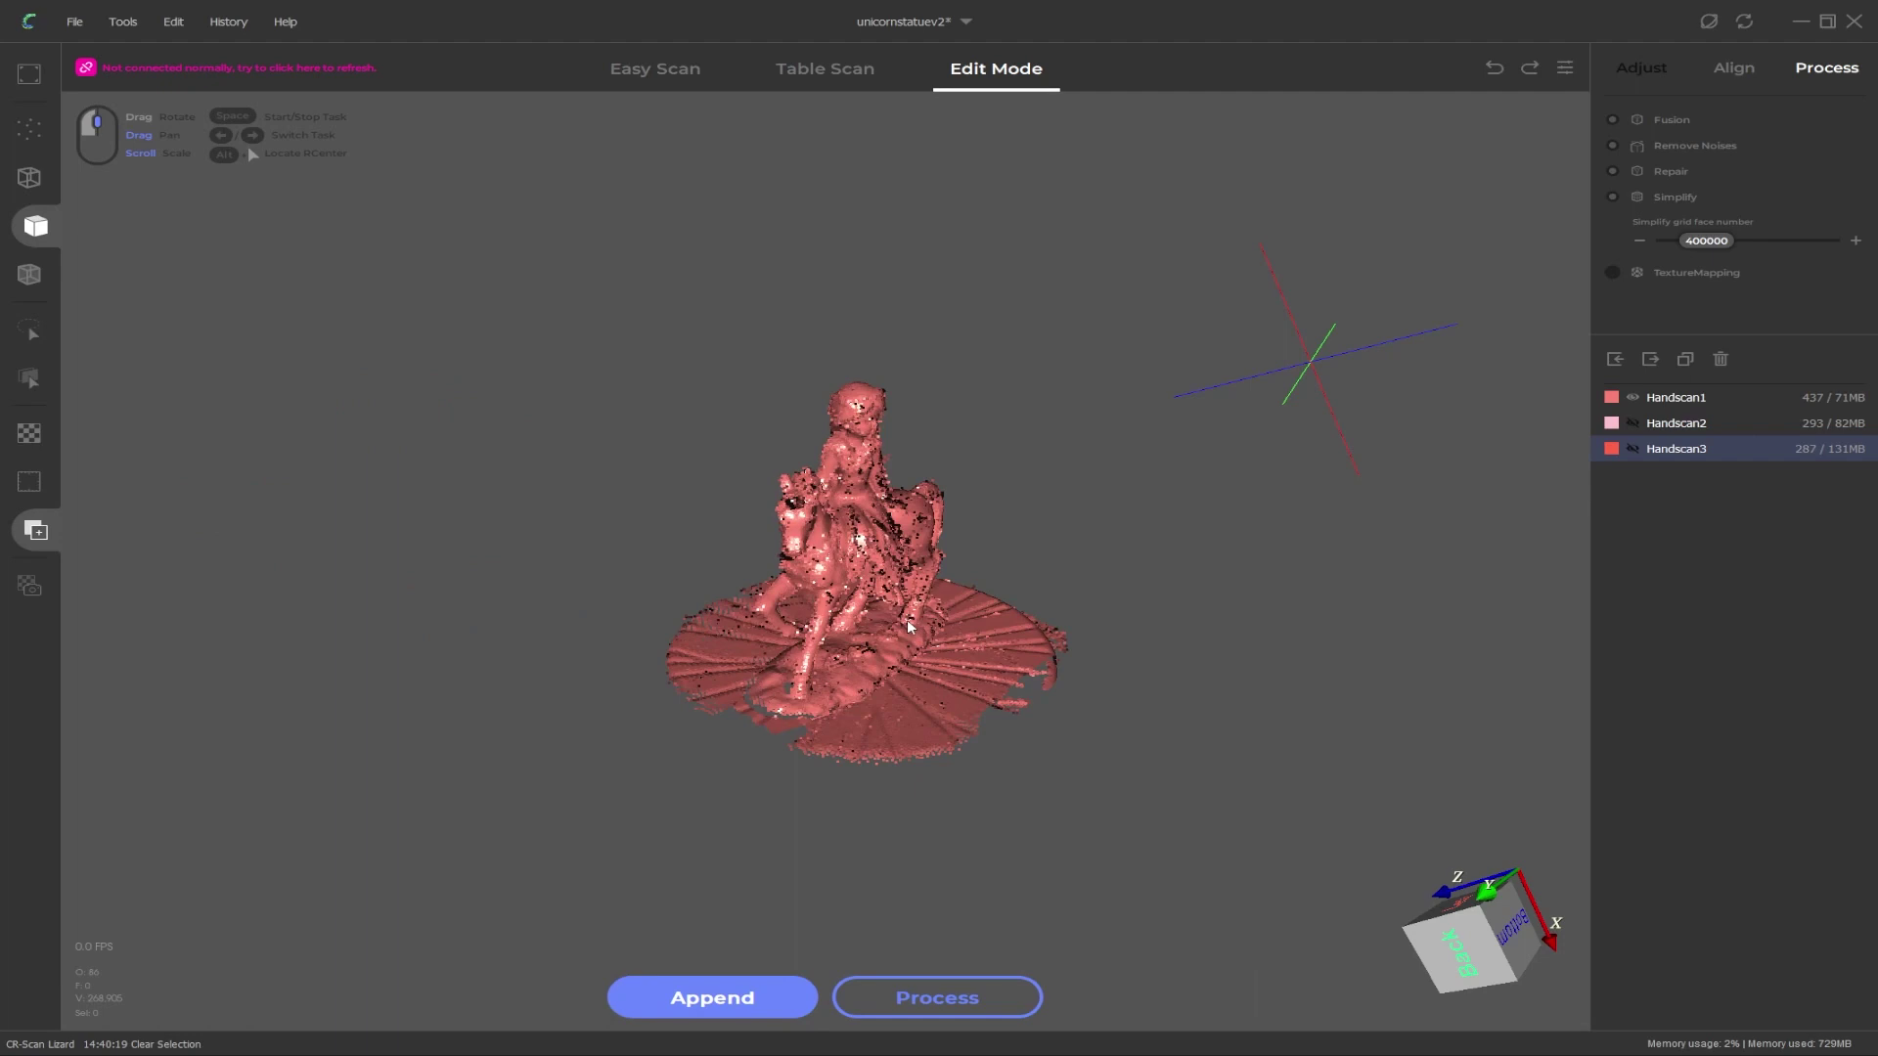
pyautogui.hotkey('ctrl', 'z')
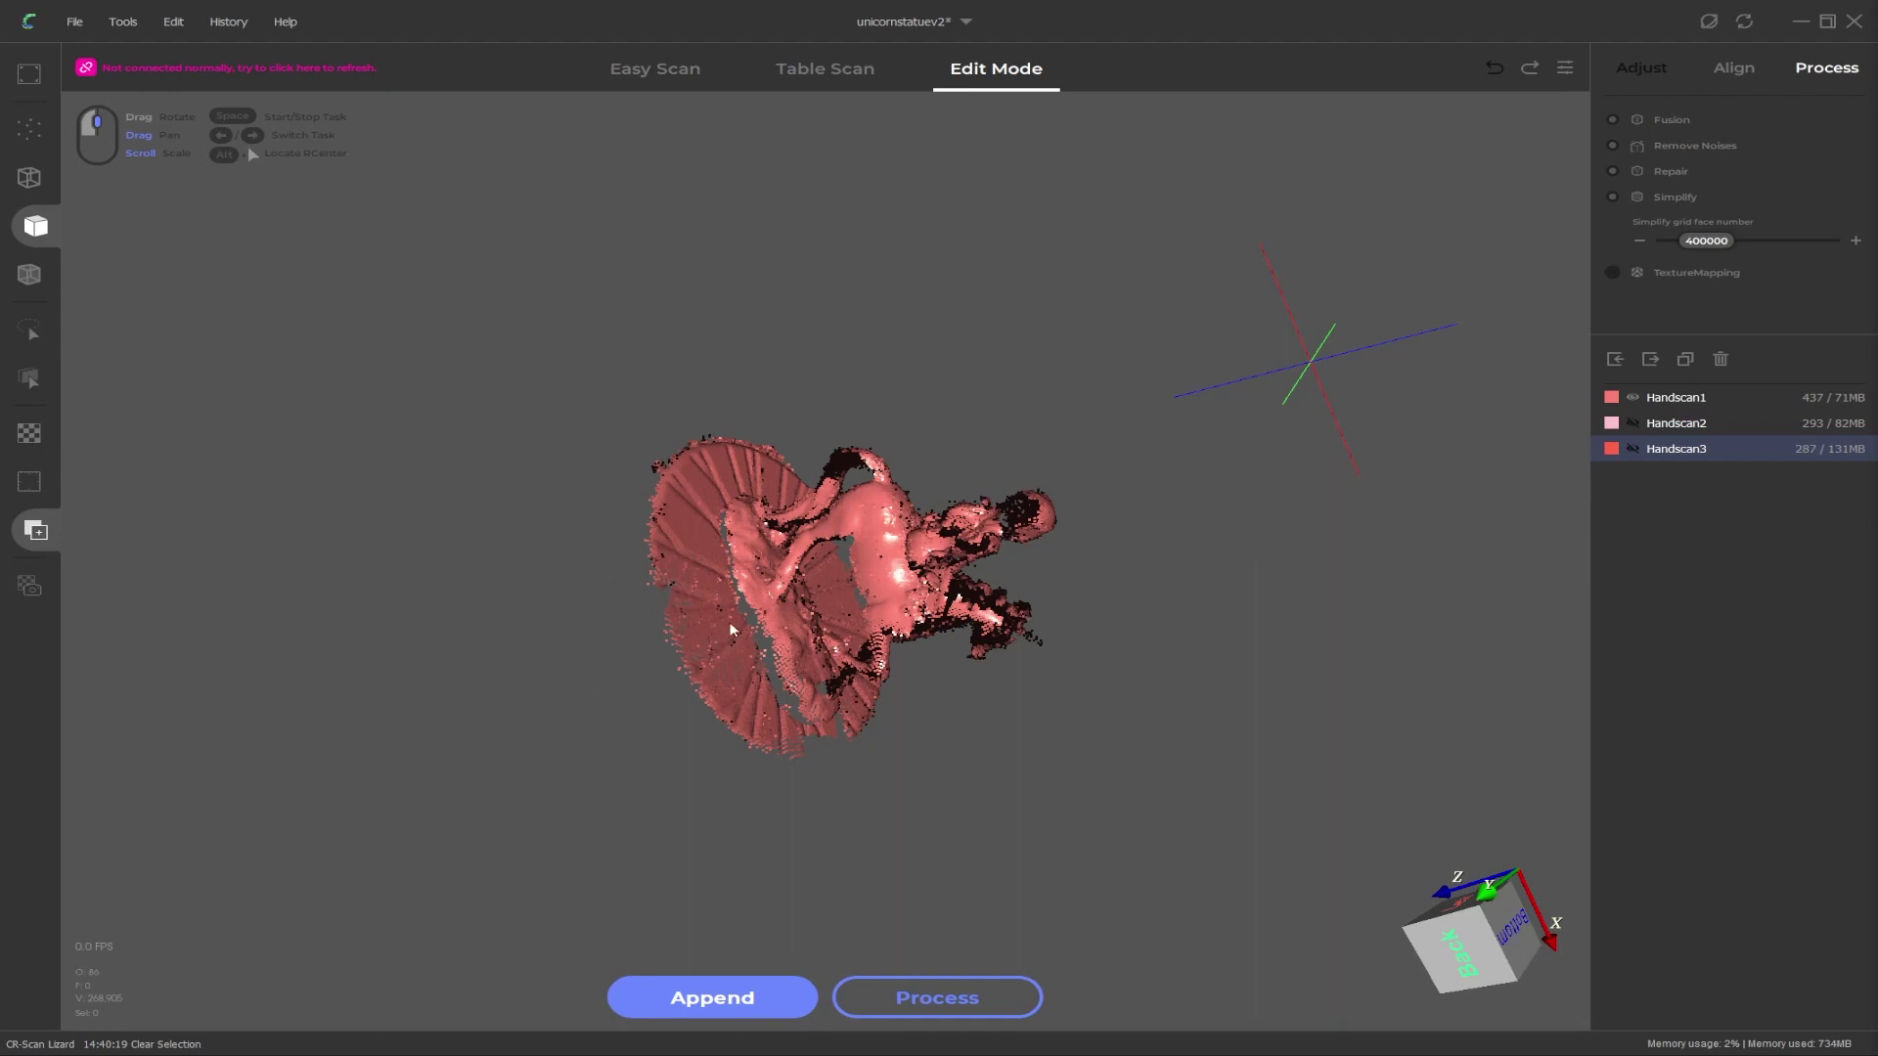
# Step: Reopen unicornstatuev2.scanproj from File > Recent
pyautogui.click(75, 22)
pyautogui.moveTo(112, 103)
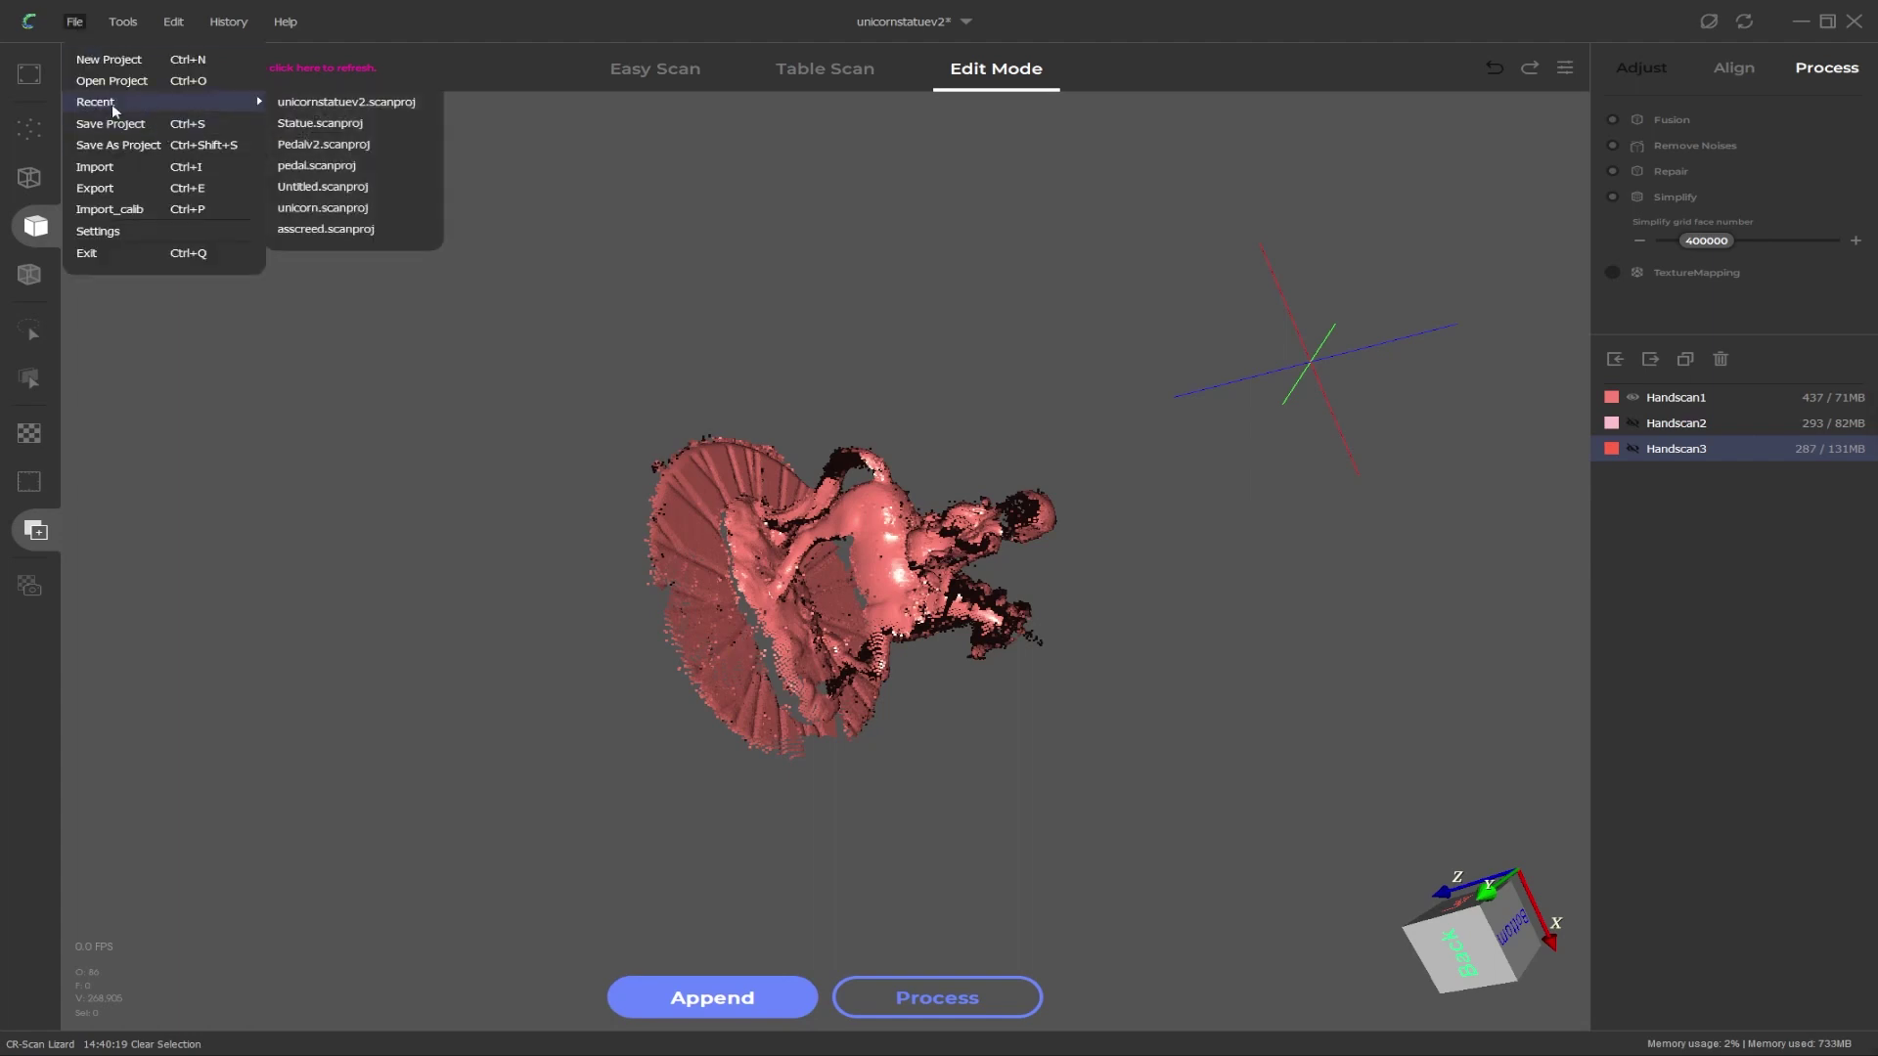
pyautogui.click(365, 101)
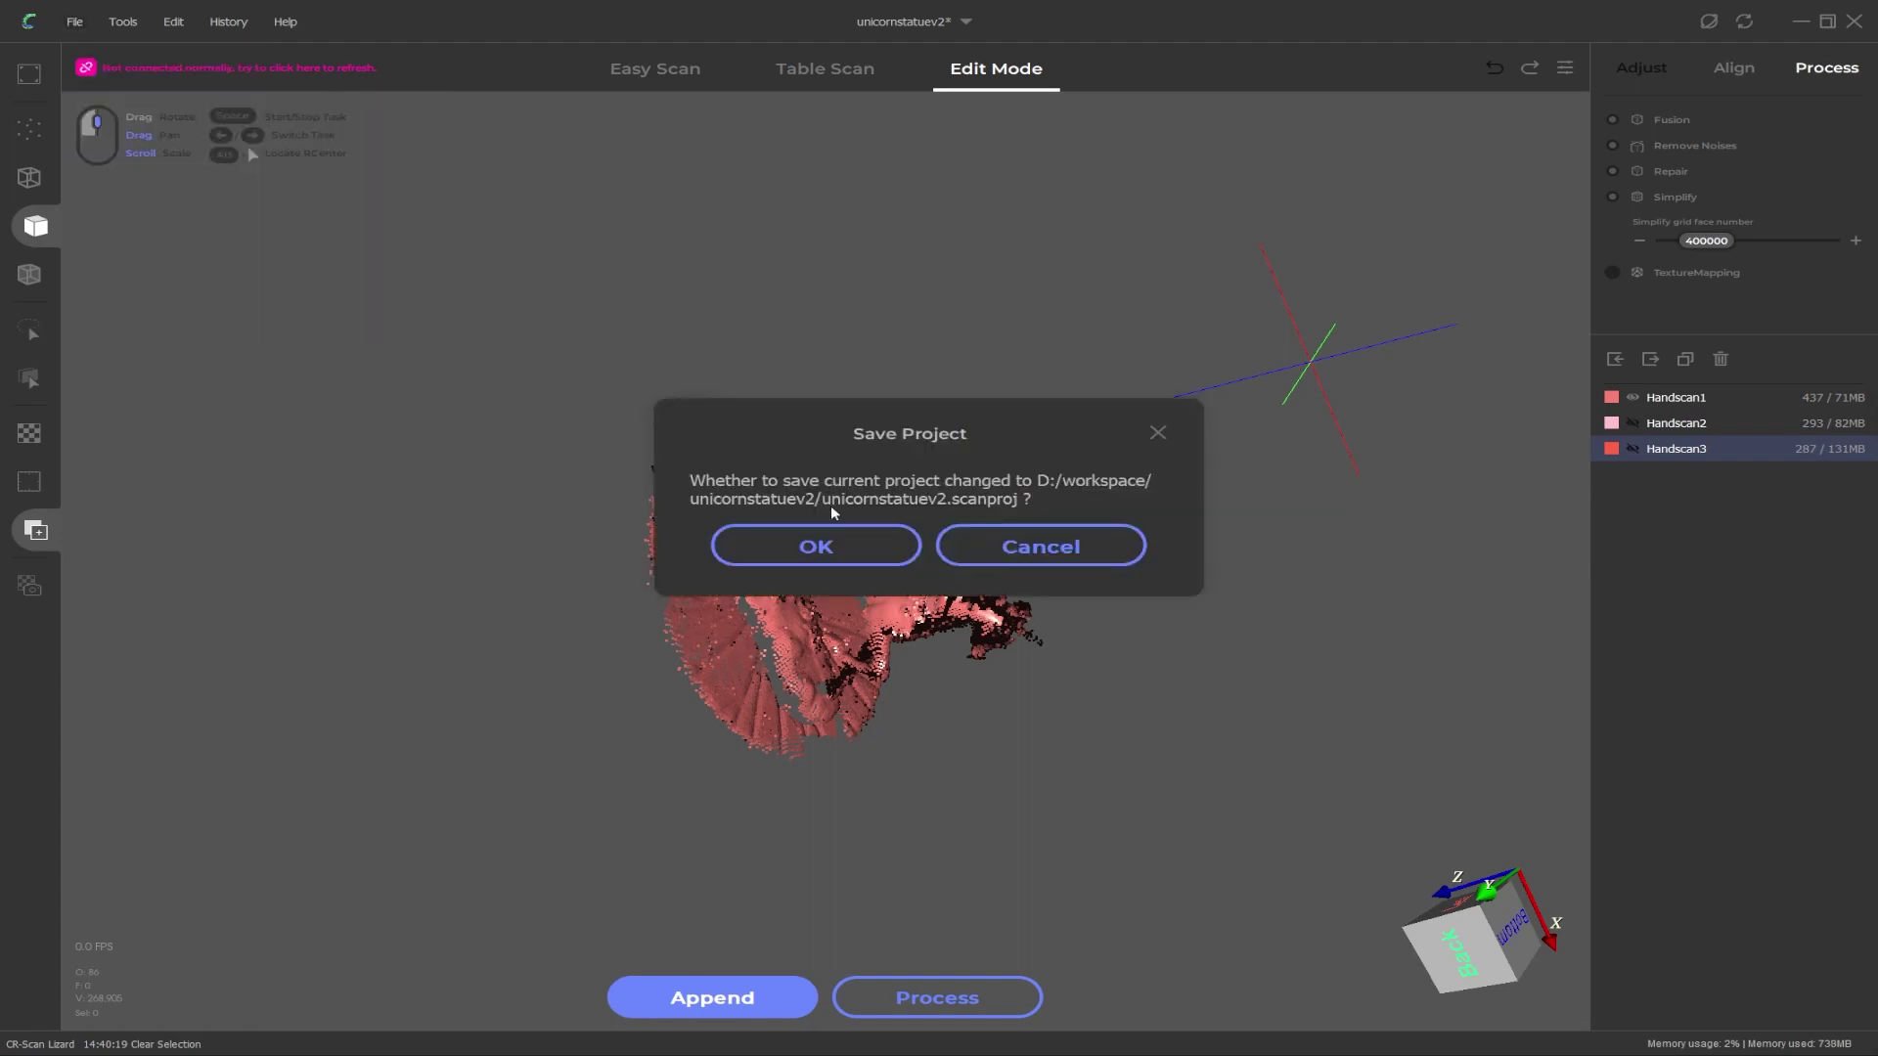
# Step: Reopen unicornstatuev2 without saving and delete the three Fusion layers
pyautogui.click(1040, 545)
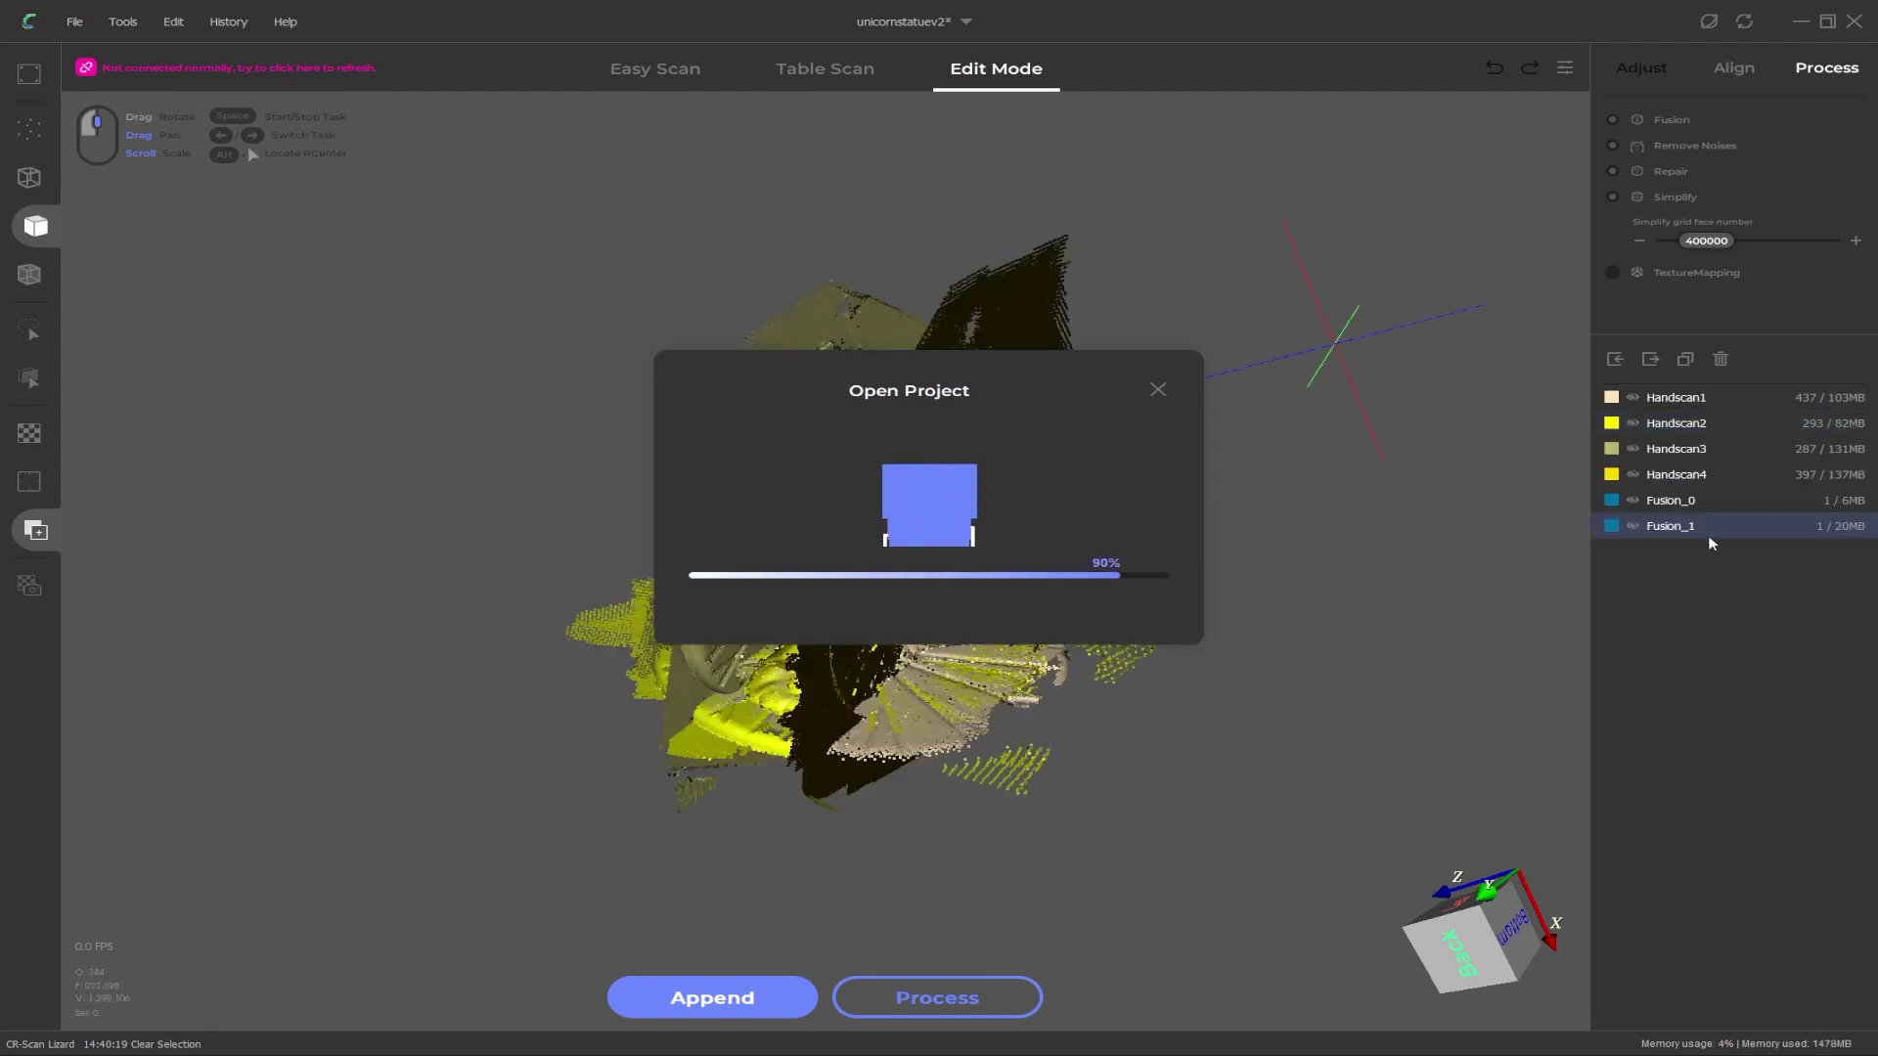
pyautogui.keyDown('shift'); pyautogui.click(1684, 553); pyautogui.keyUp('shift')
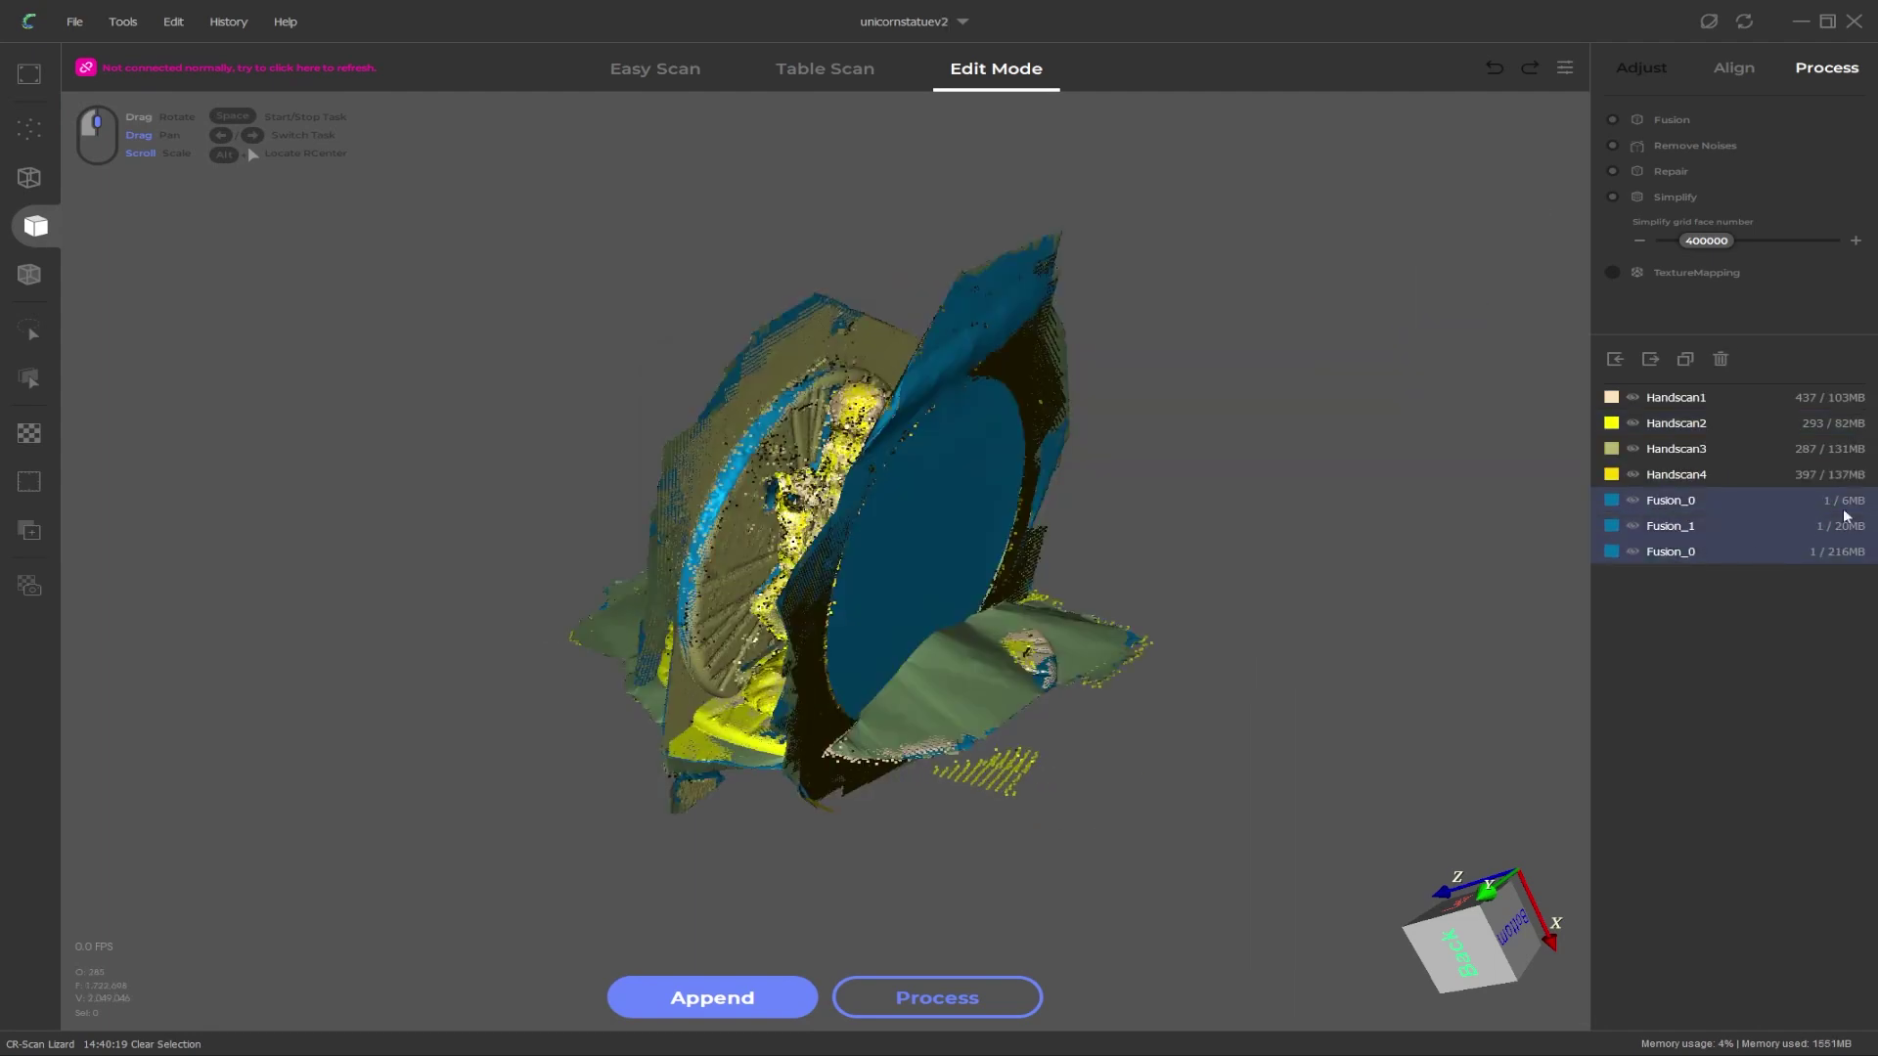
pyautogui.click(1720, 359)
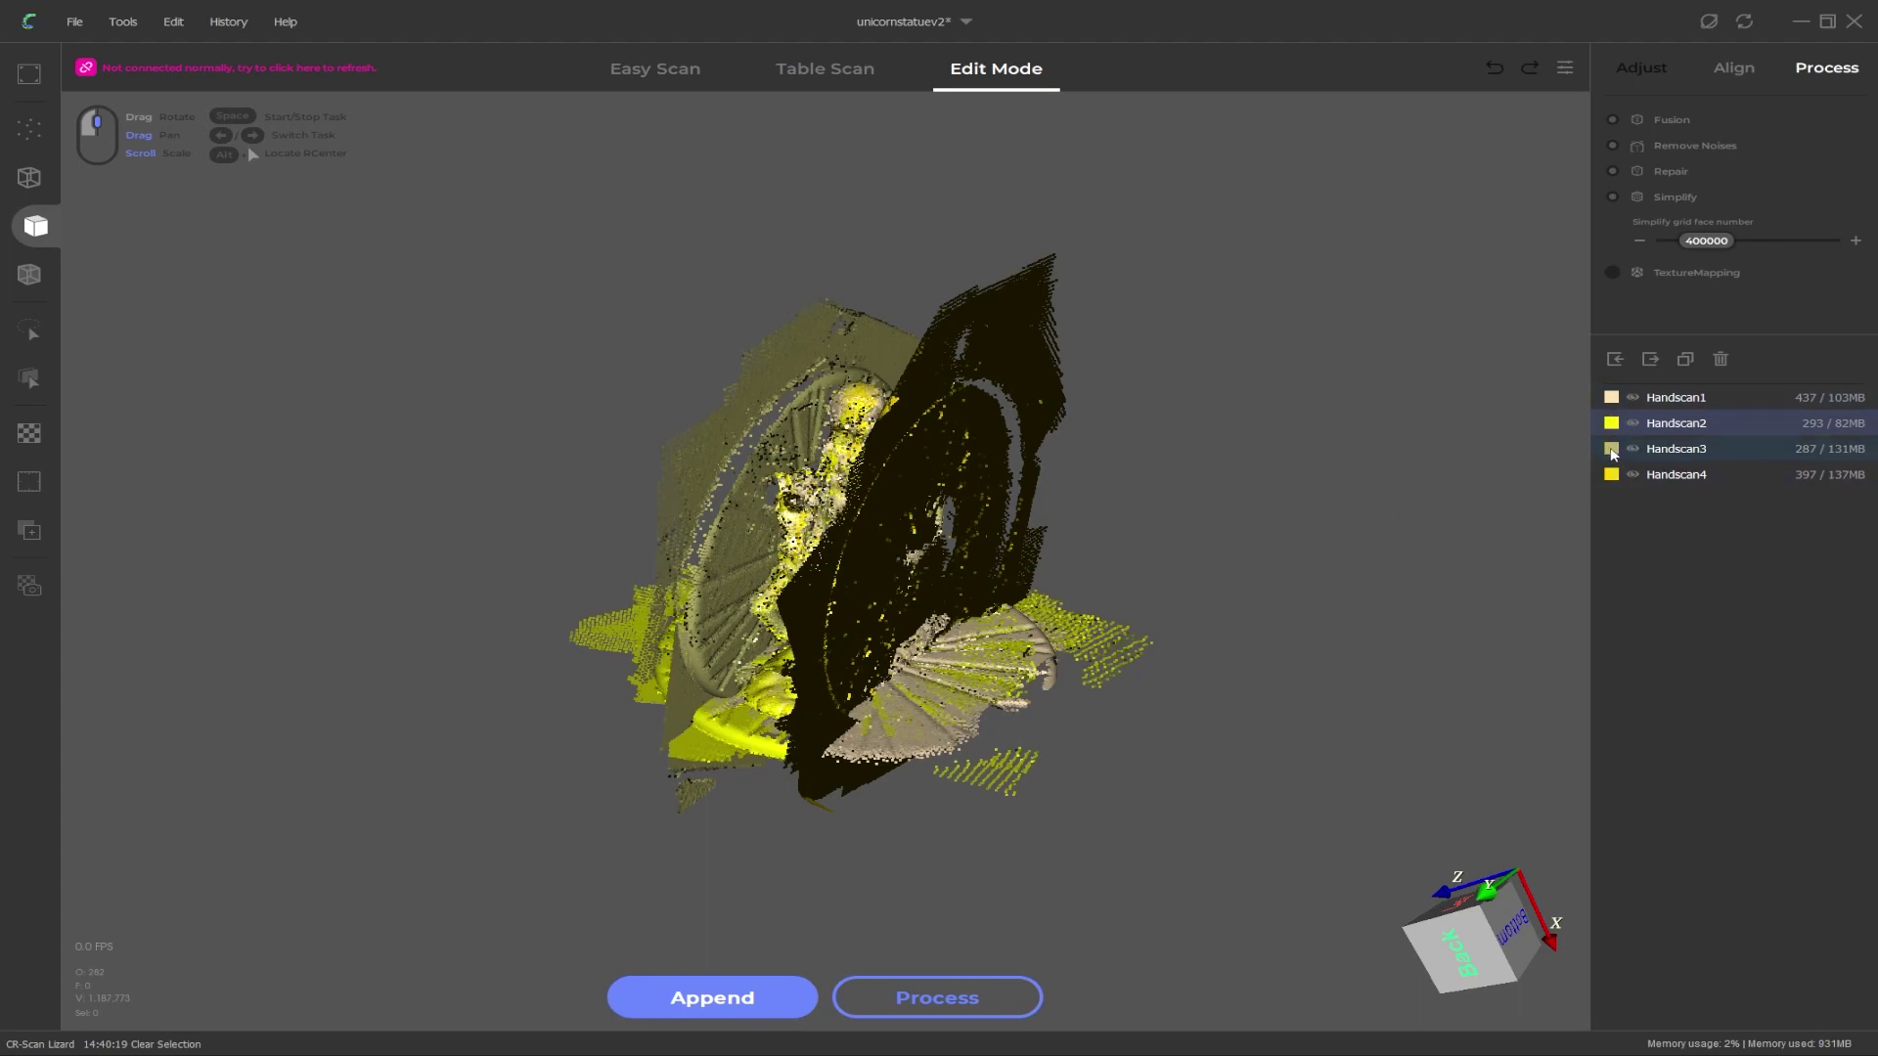
# Step: Colour Handscan2 red, Handscan4 blue and Handscan3 magenta
pyautogui.moveTo(870, 585); pyautogui.dragTo(1173, 489)
pyautogui.click(1613, 424)
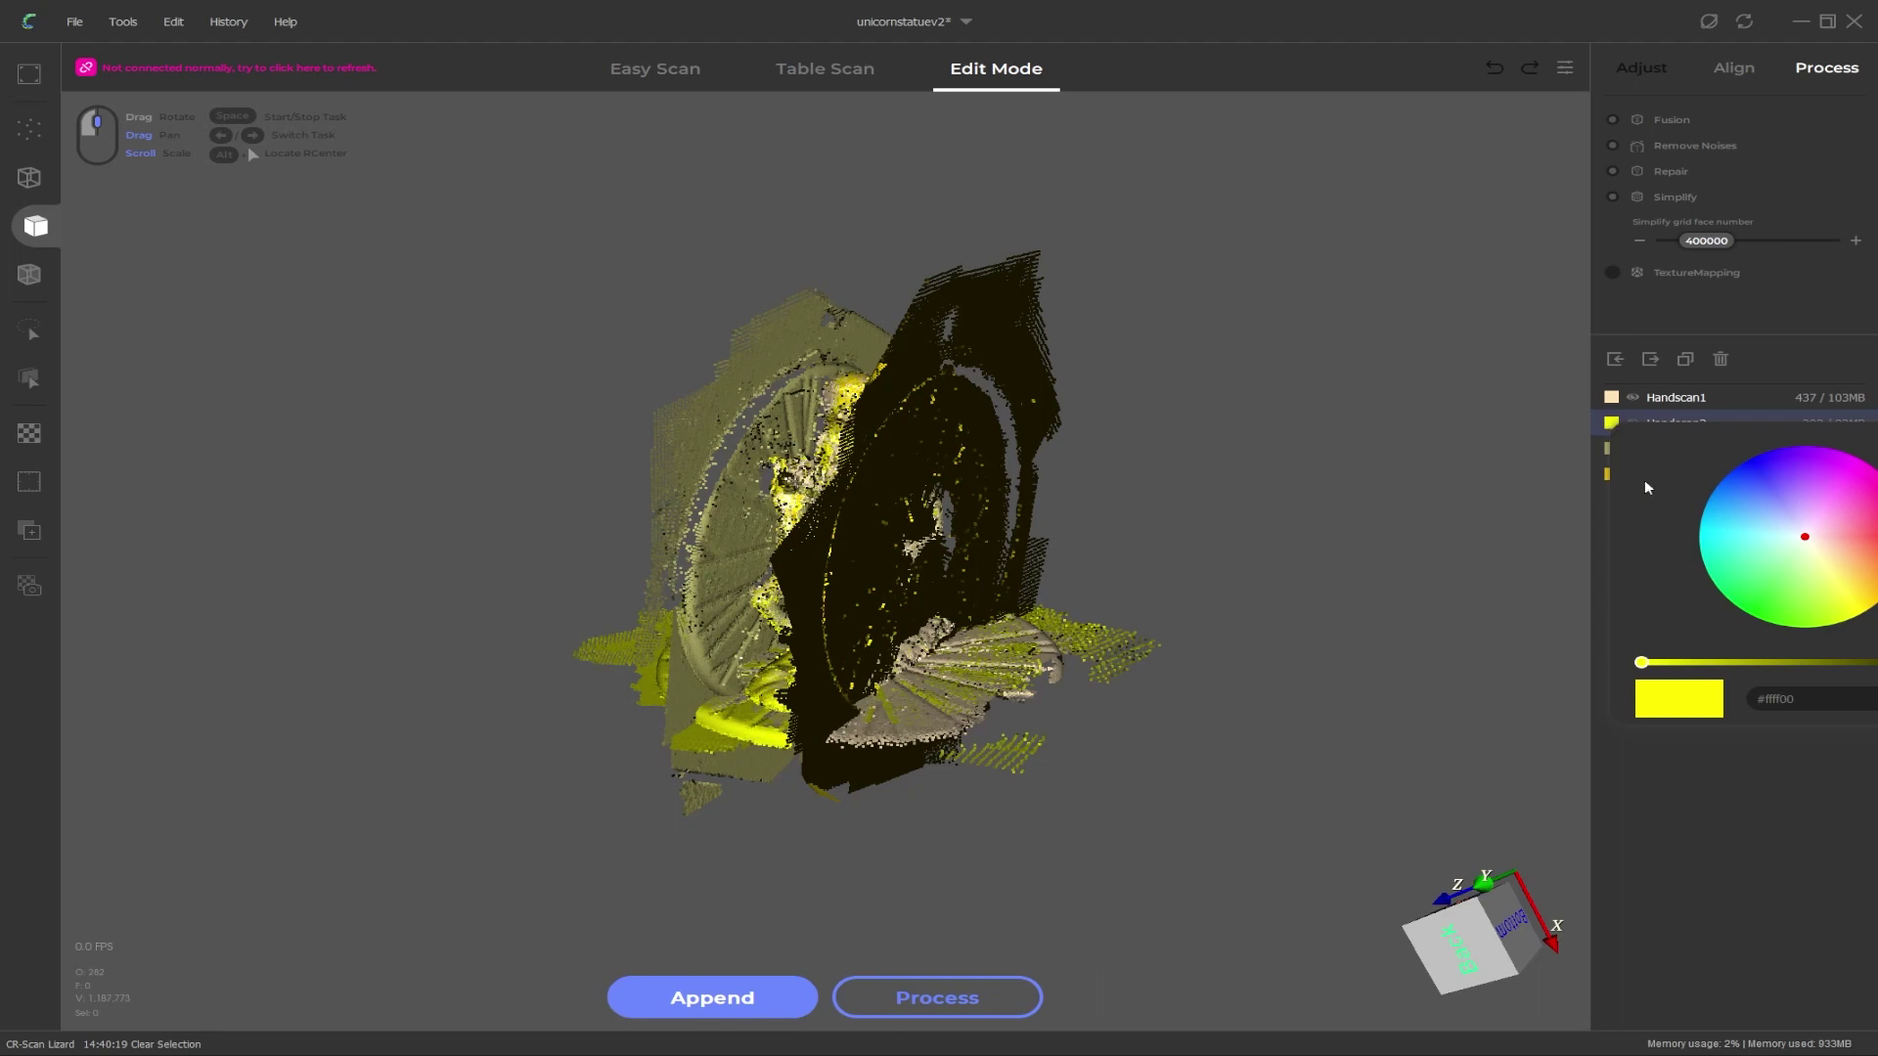
pyautogui.click(1835, 531)
pyautogui.moveTo(1835, 531); pyautogui.dragTo(1873, 533)
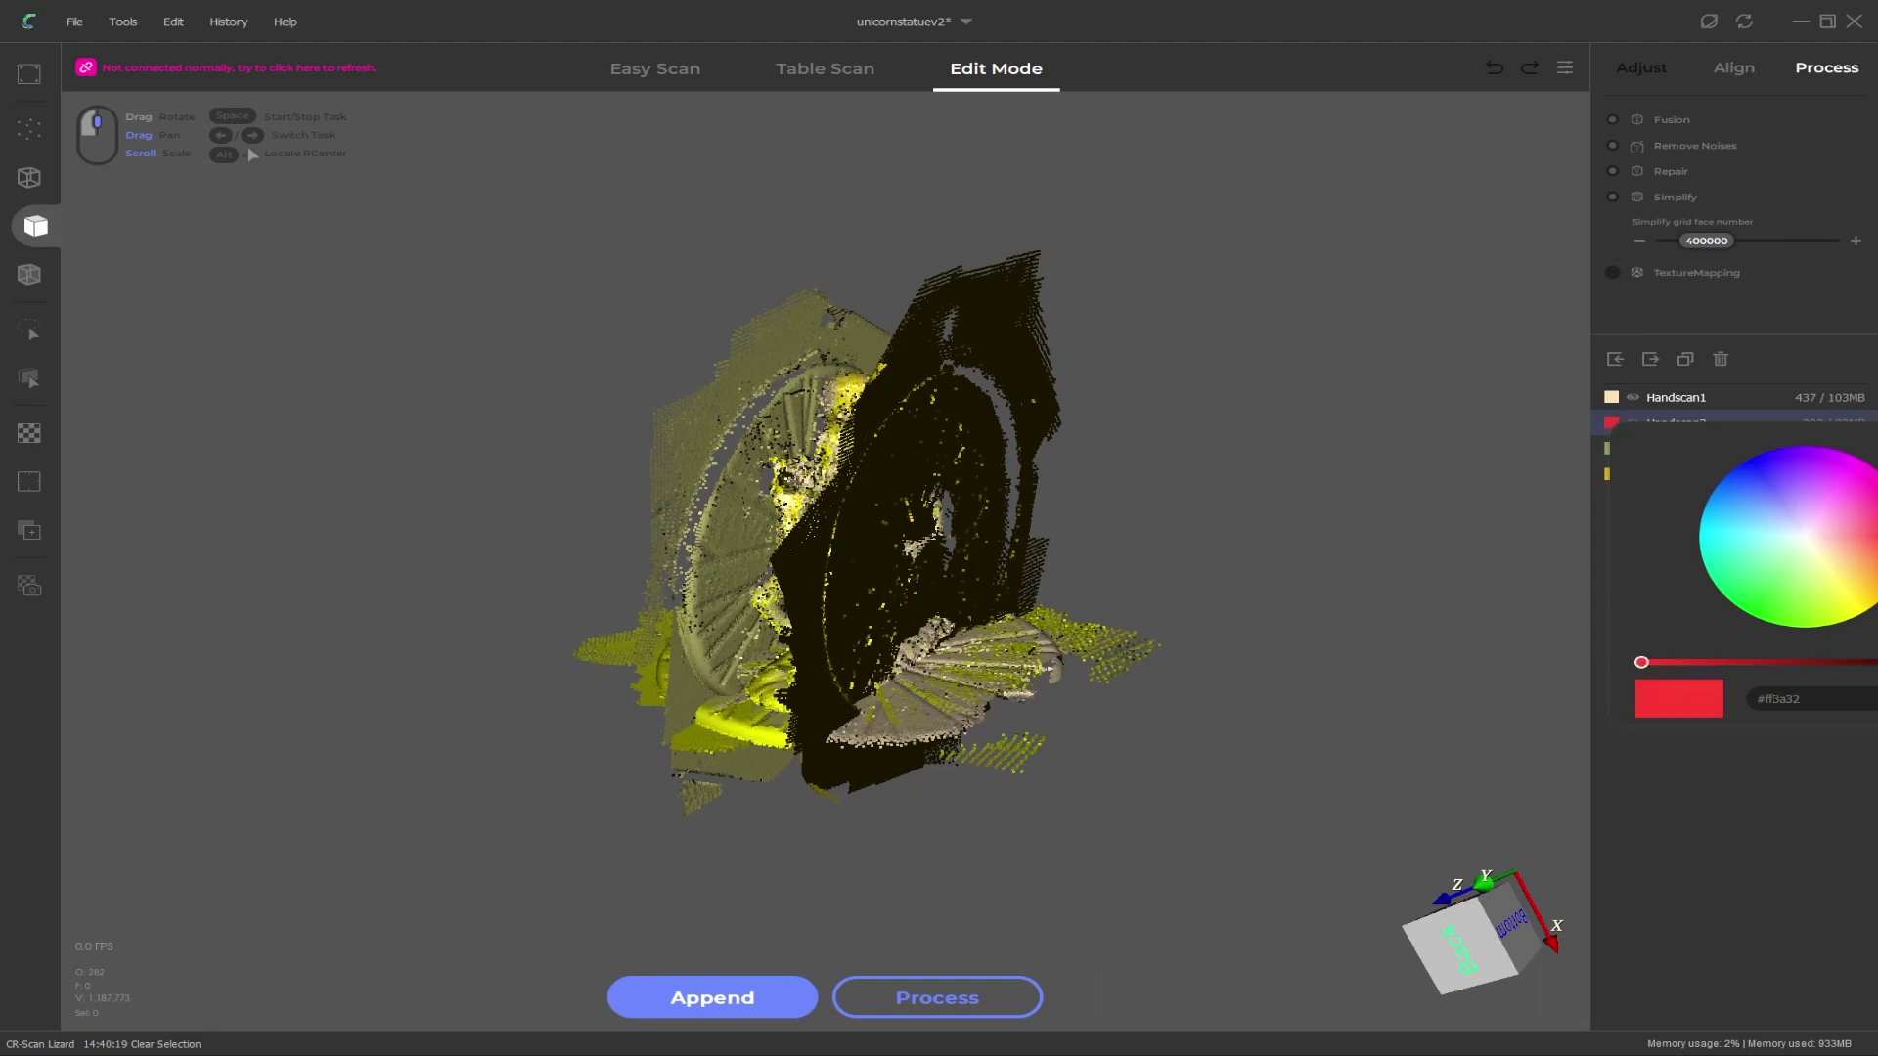
pyautogui.click(1652, 484)
pyautogui.click(1612, 476)
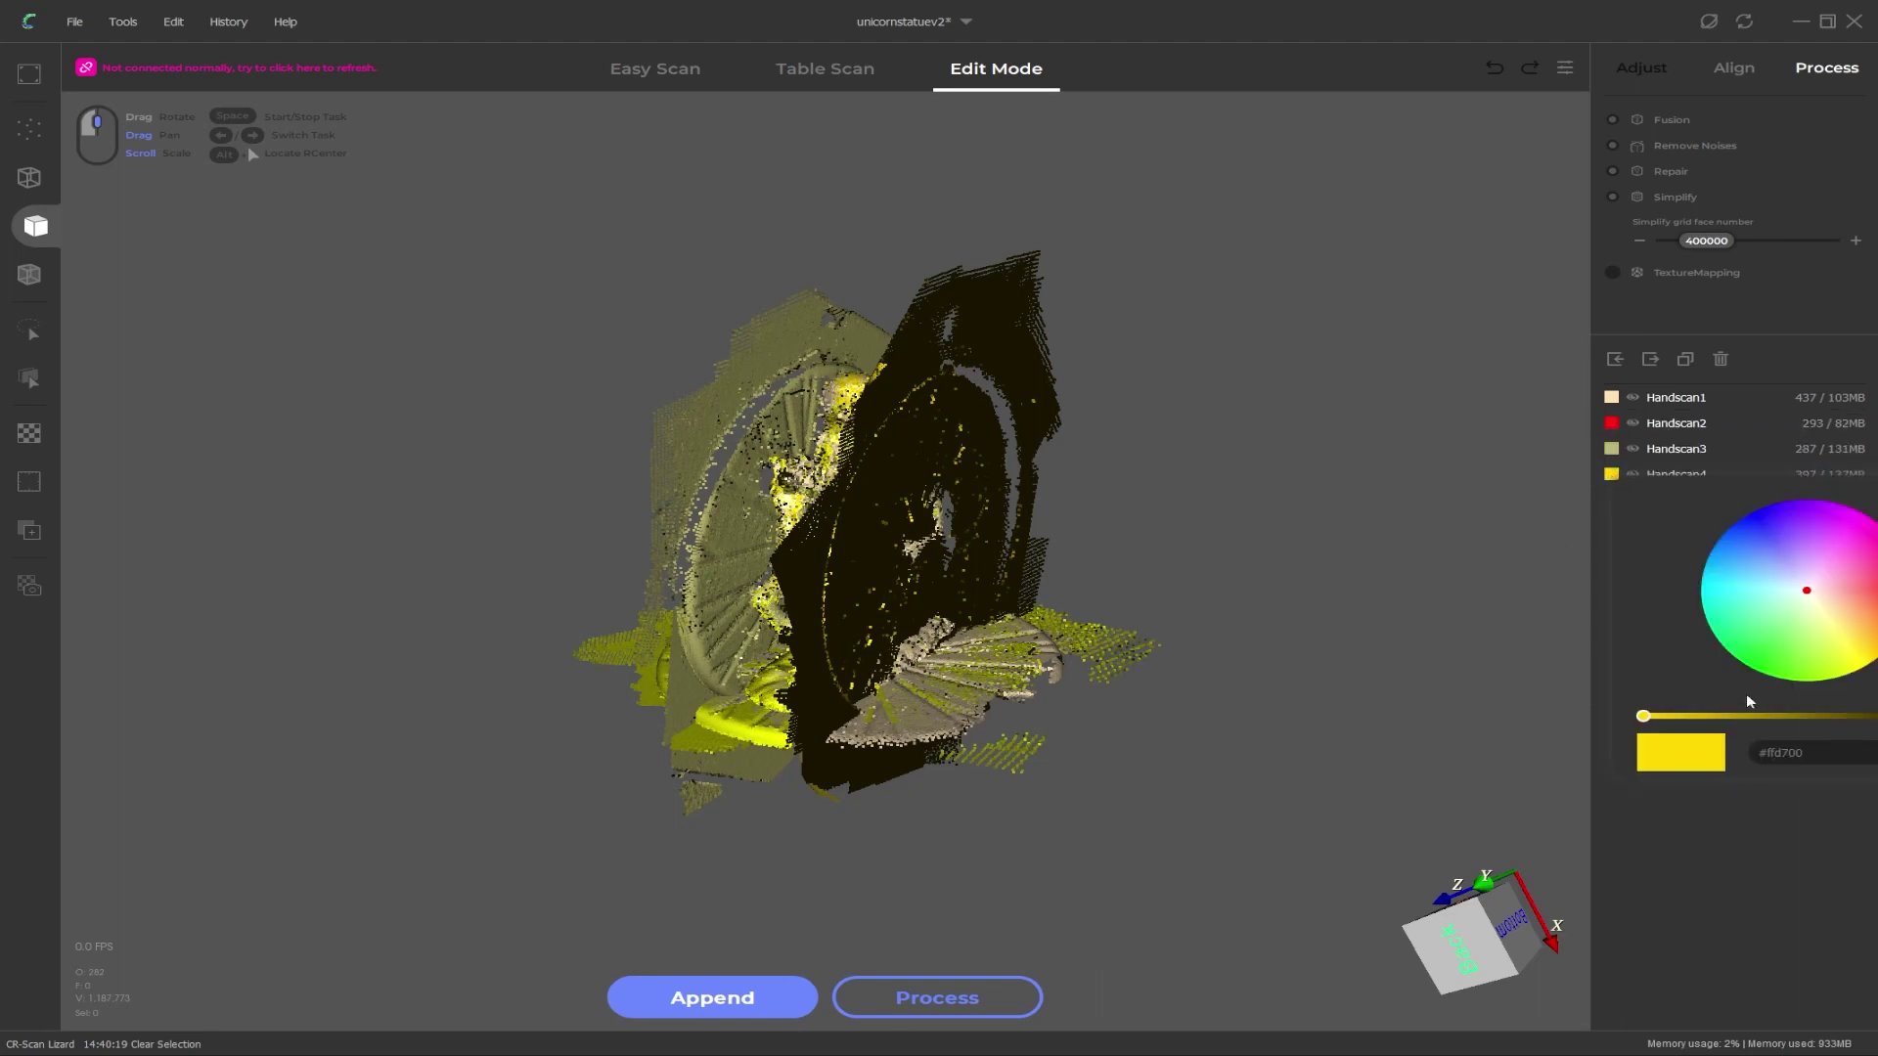
pyautogui.click(1741, 557)
pyautogui.click(1819, 858)
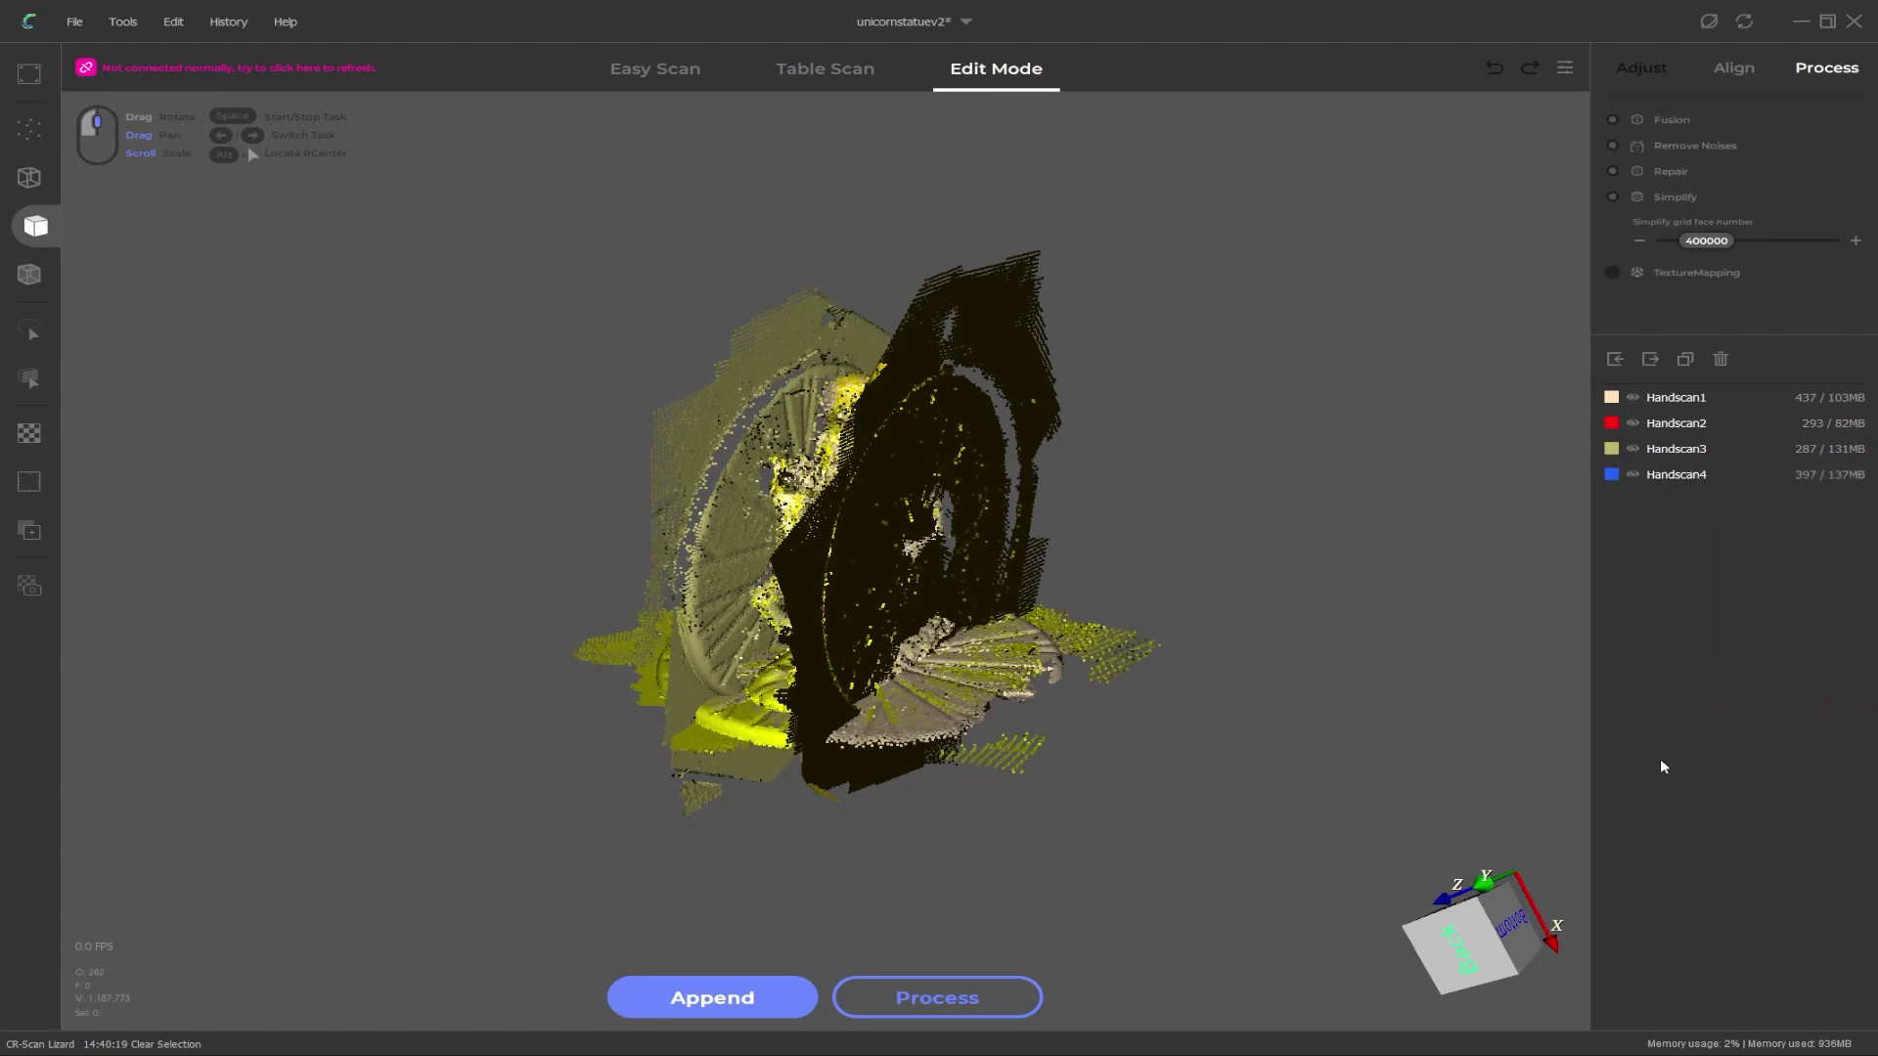
pyautogui.click(1612, 448)
pyautogui.click(1845, 487)
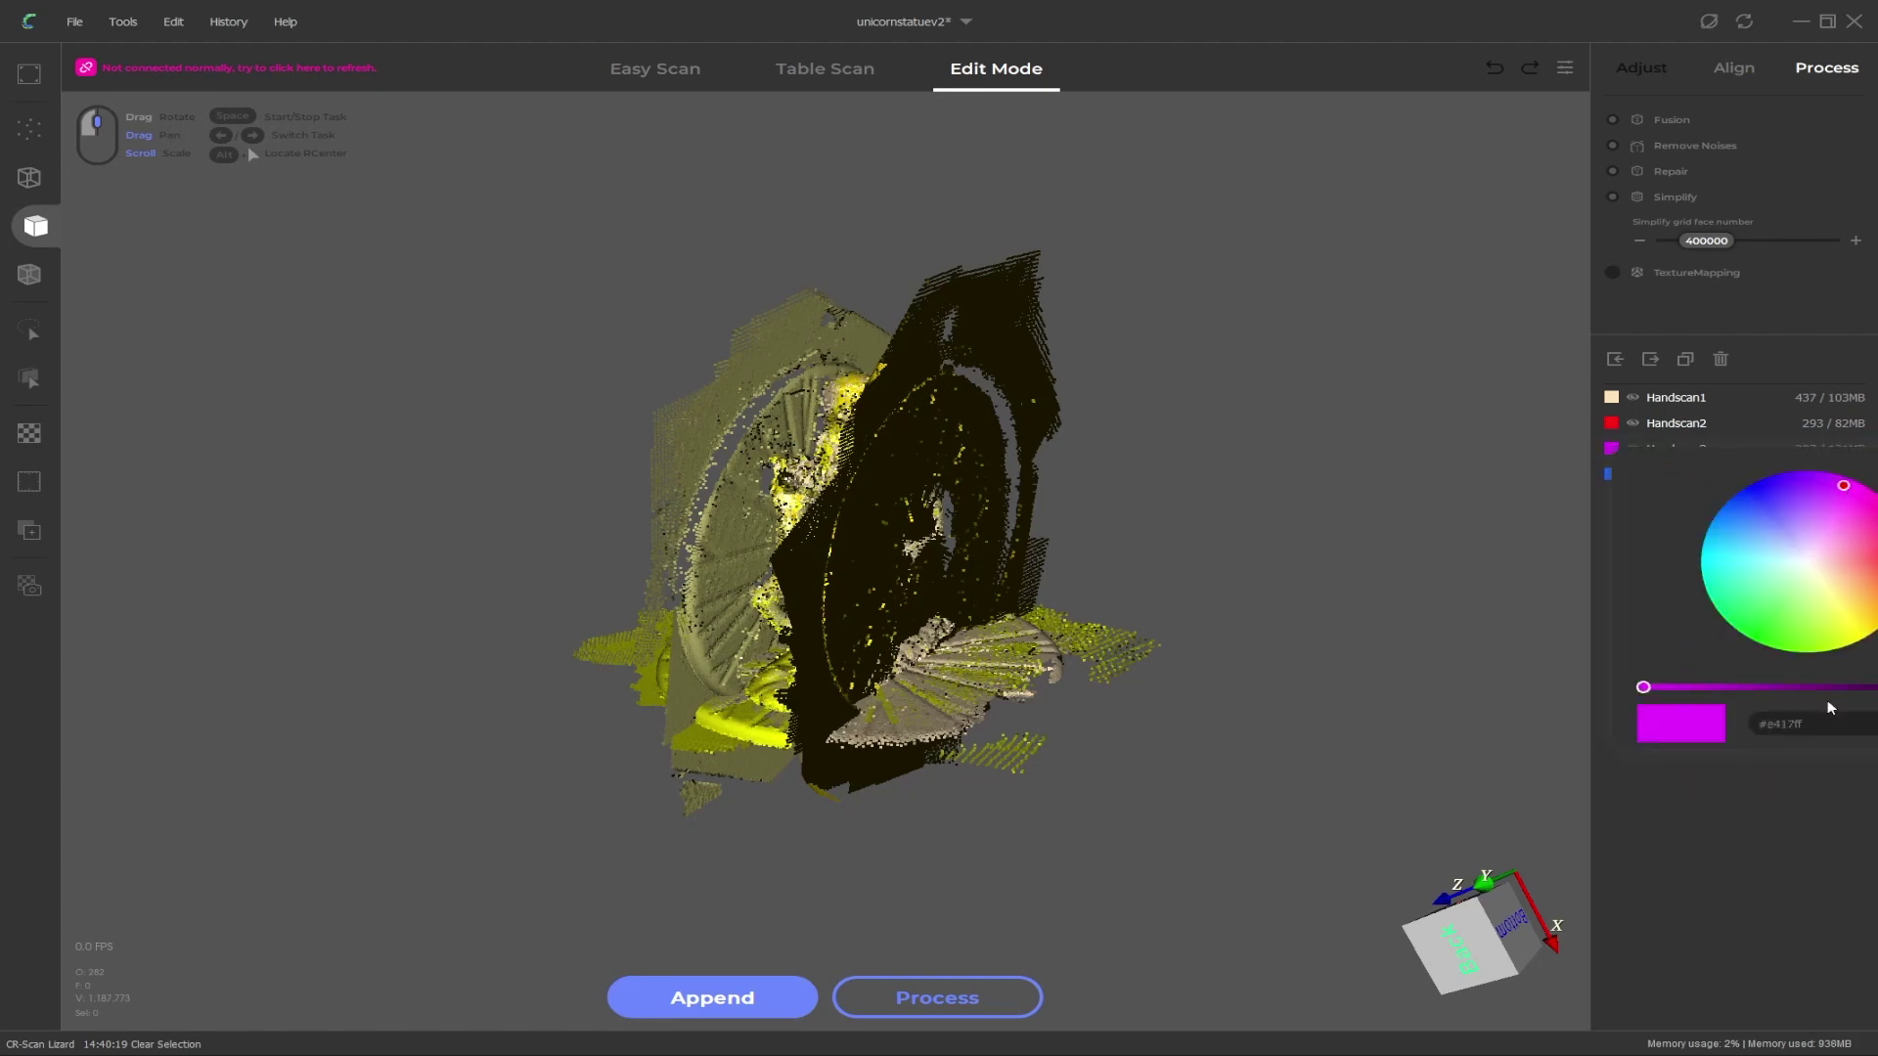
# Step: Toggle scan visibility so only Handscan1 and Handscan2 remain shown, rotating to compare
pyautogui.moveTo(743, 548); pyautogui.dragTo(1003, 566)
pyautogui.click(1677, 474)
pyautogui.moveTo(1301, 547)
pyautogui.mouseDown()
pyautogui.moveTo(1232, 616)
pyautogui.moveTo(1429, 701)
pyautogui.moveTo(779, 390)
pyautogui.moveTo(1271, 547)
pyautogui.mouseUp()
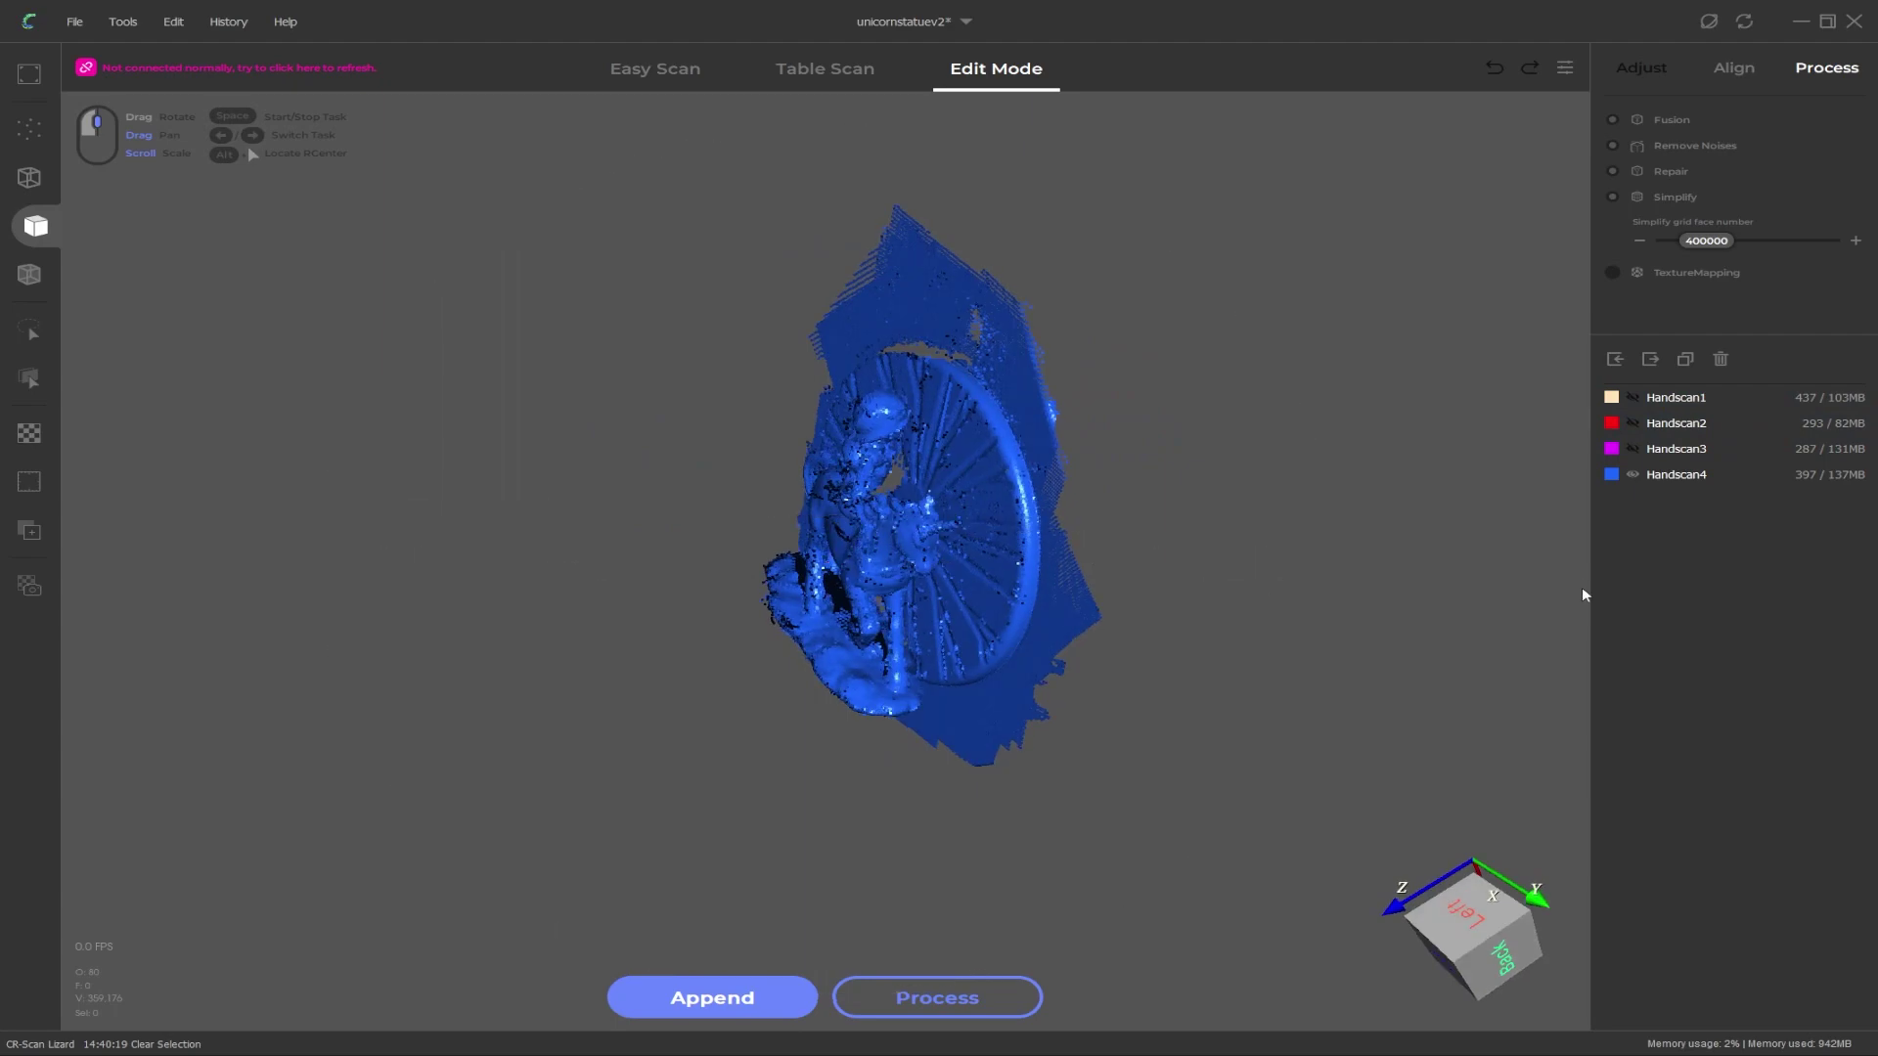
pyautogui.click(1632, 423)
pyautogui.click(1632, 448)
pyautogui.click(1633, 397)
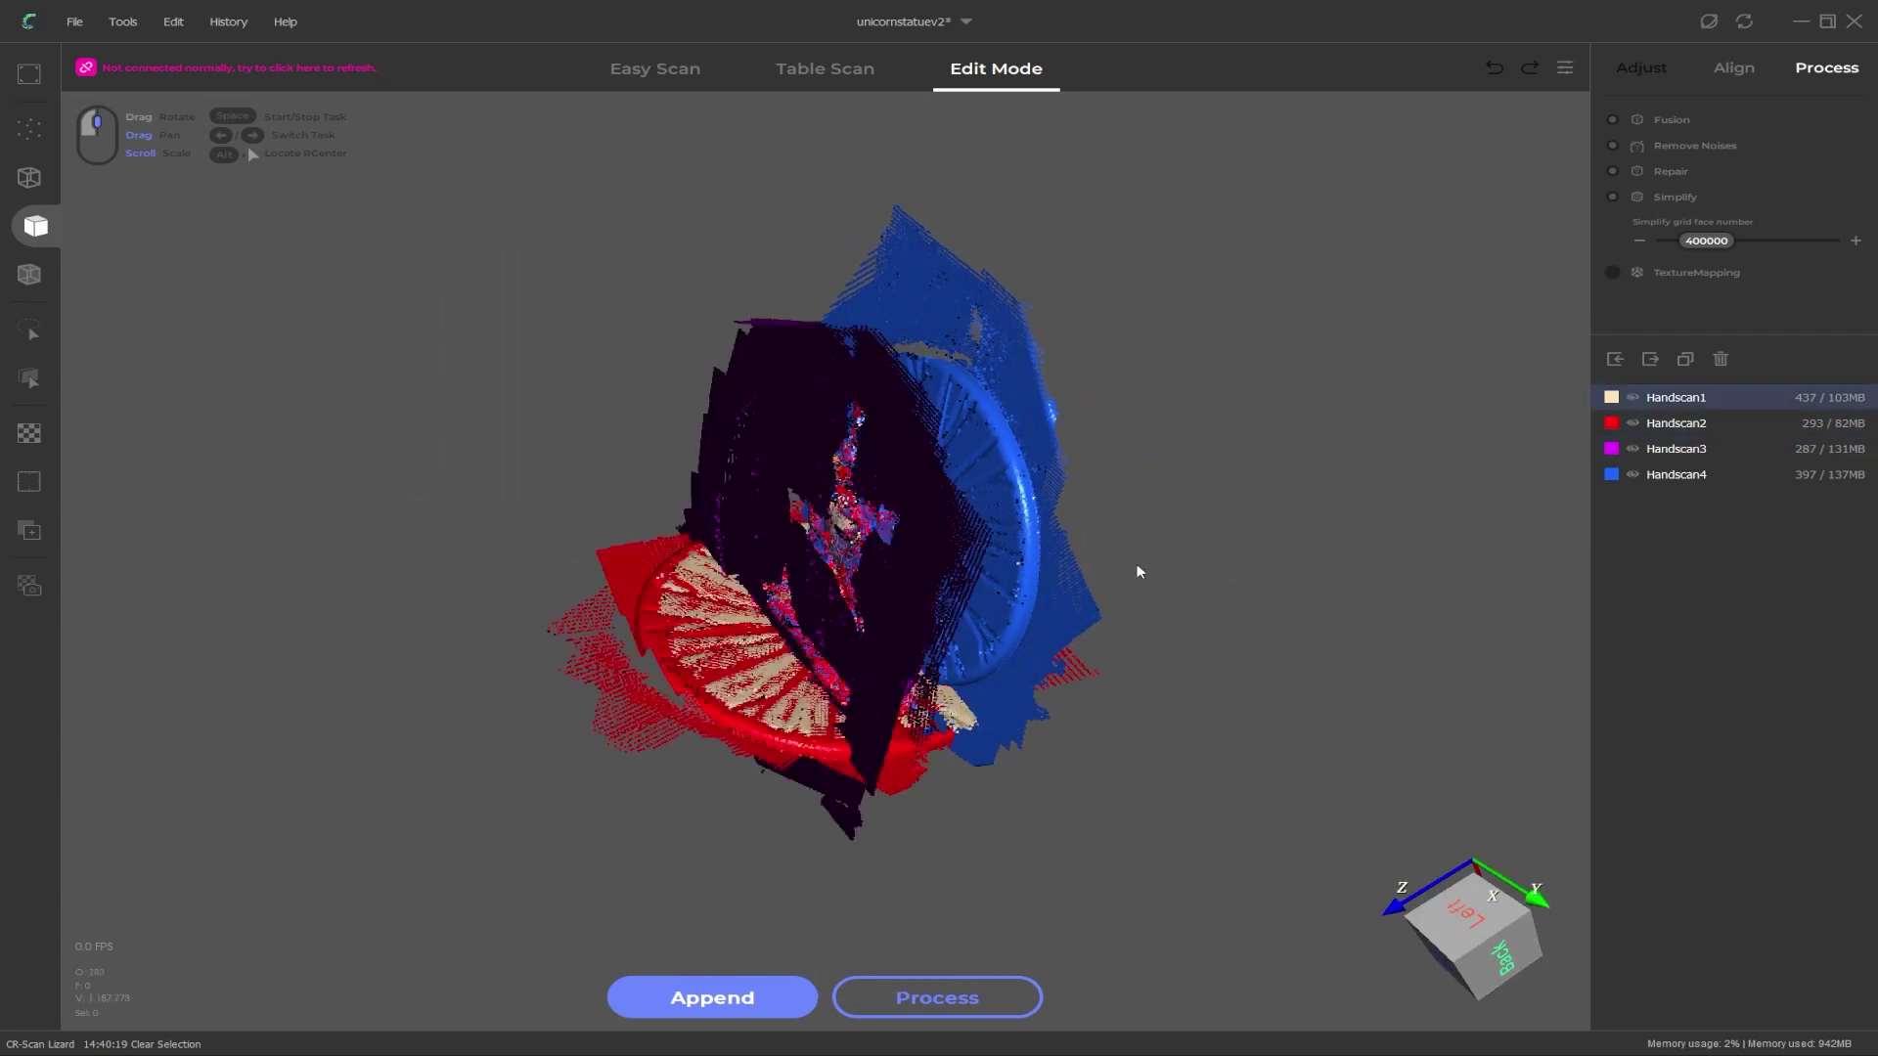
pyautogui.moveTo(1144, 570); pyautogui.dragTo(1369, 499)
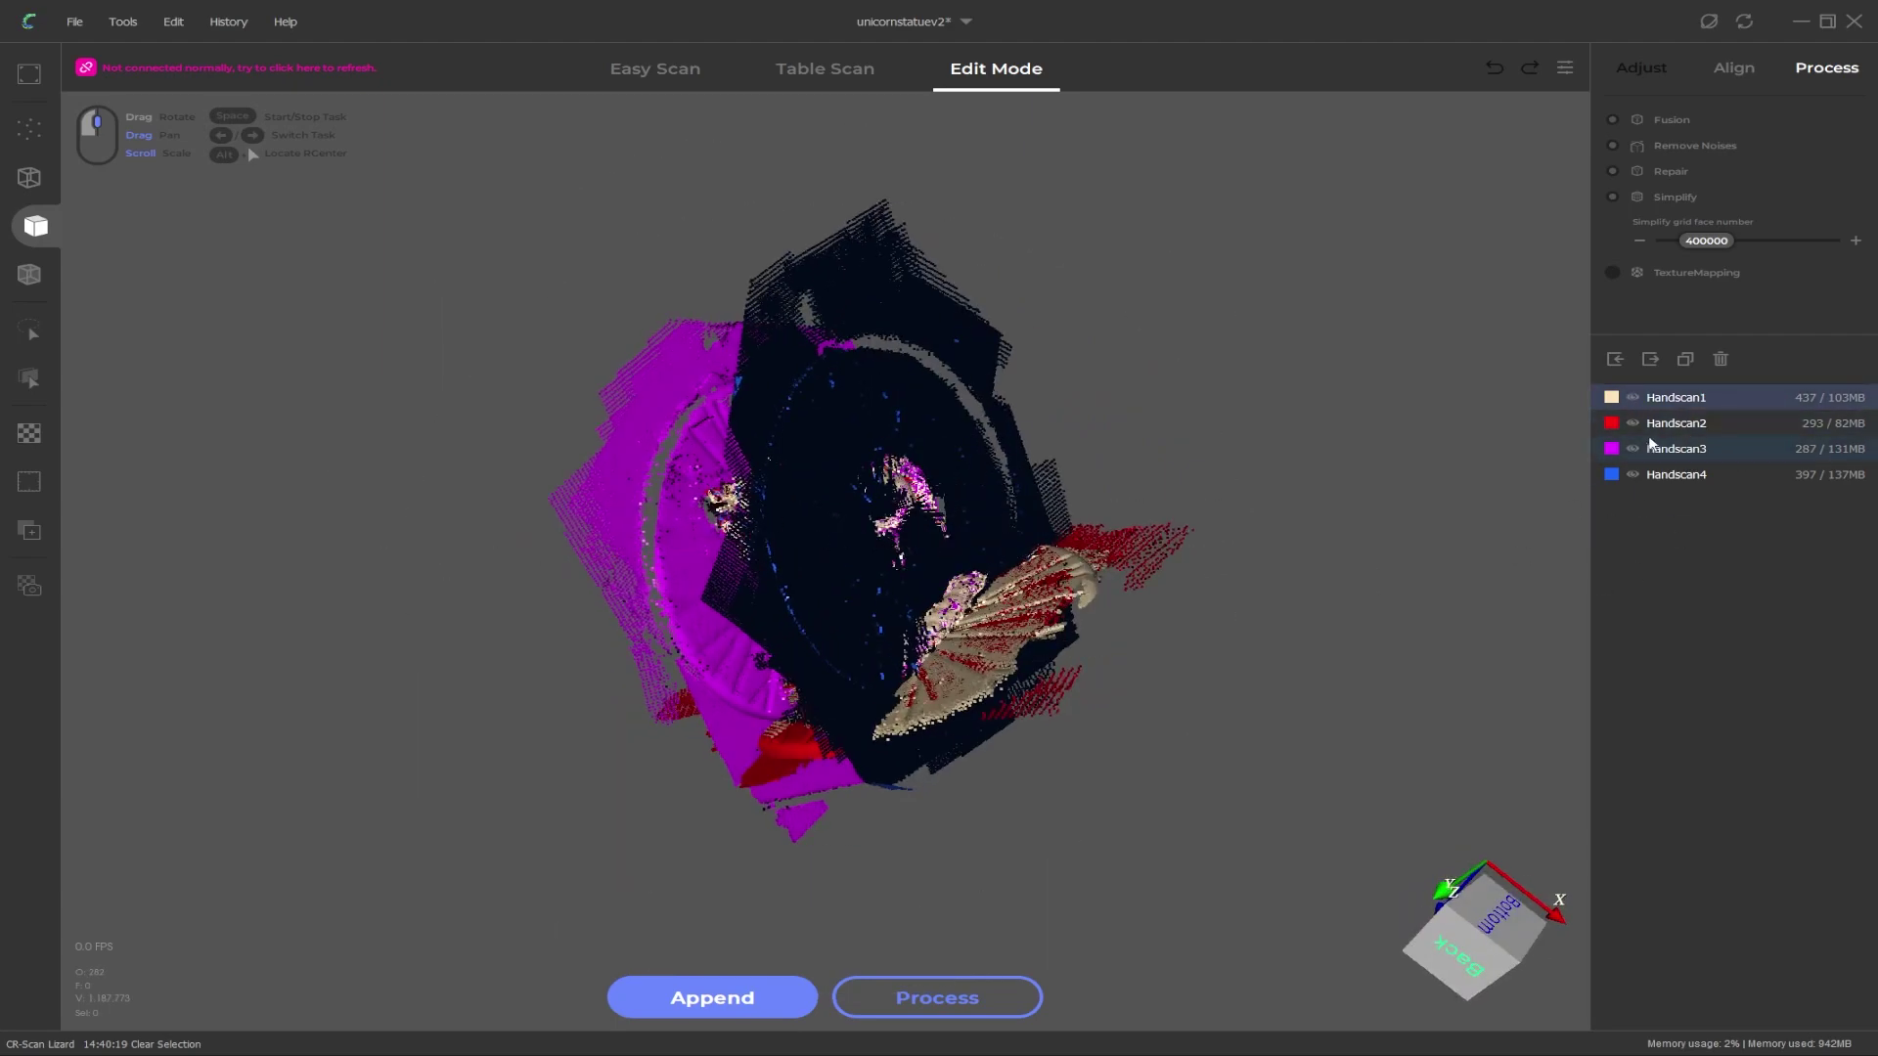
pyautogui.click(1633, 448)
pyautogui.click(1632, 474)
pyautogui.moveTo(699, 594); pyautogui.dragTo(831, 585)
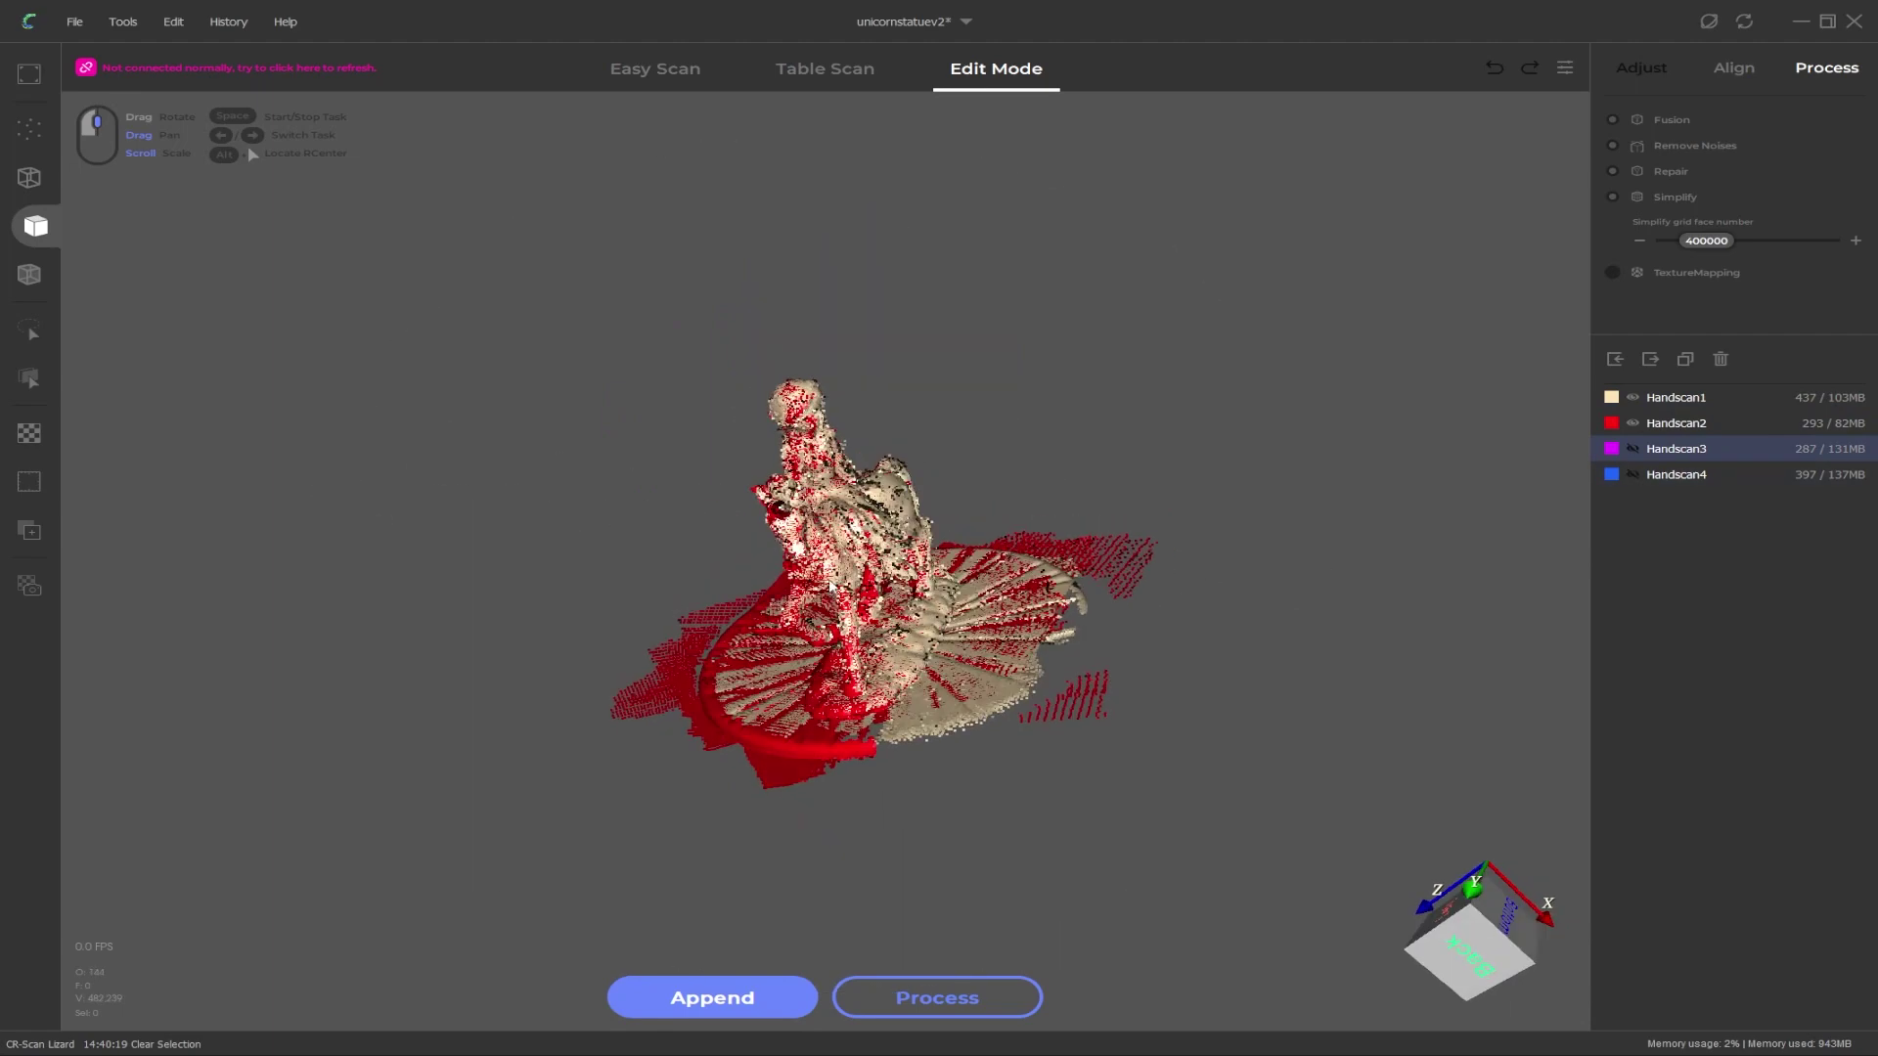
# Step: Try Easy Scan, dismiss the scanner connection error, then switch to Table Scan showing Handscan1 and Handscan2
pyautogui.click(648, 69)
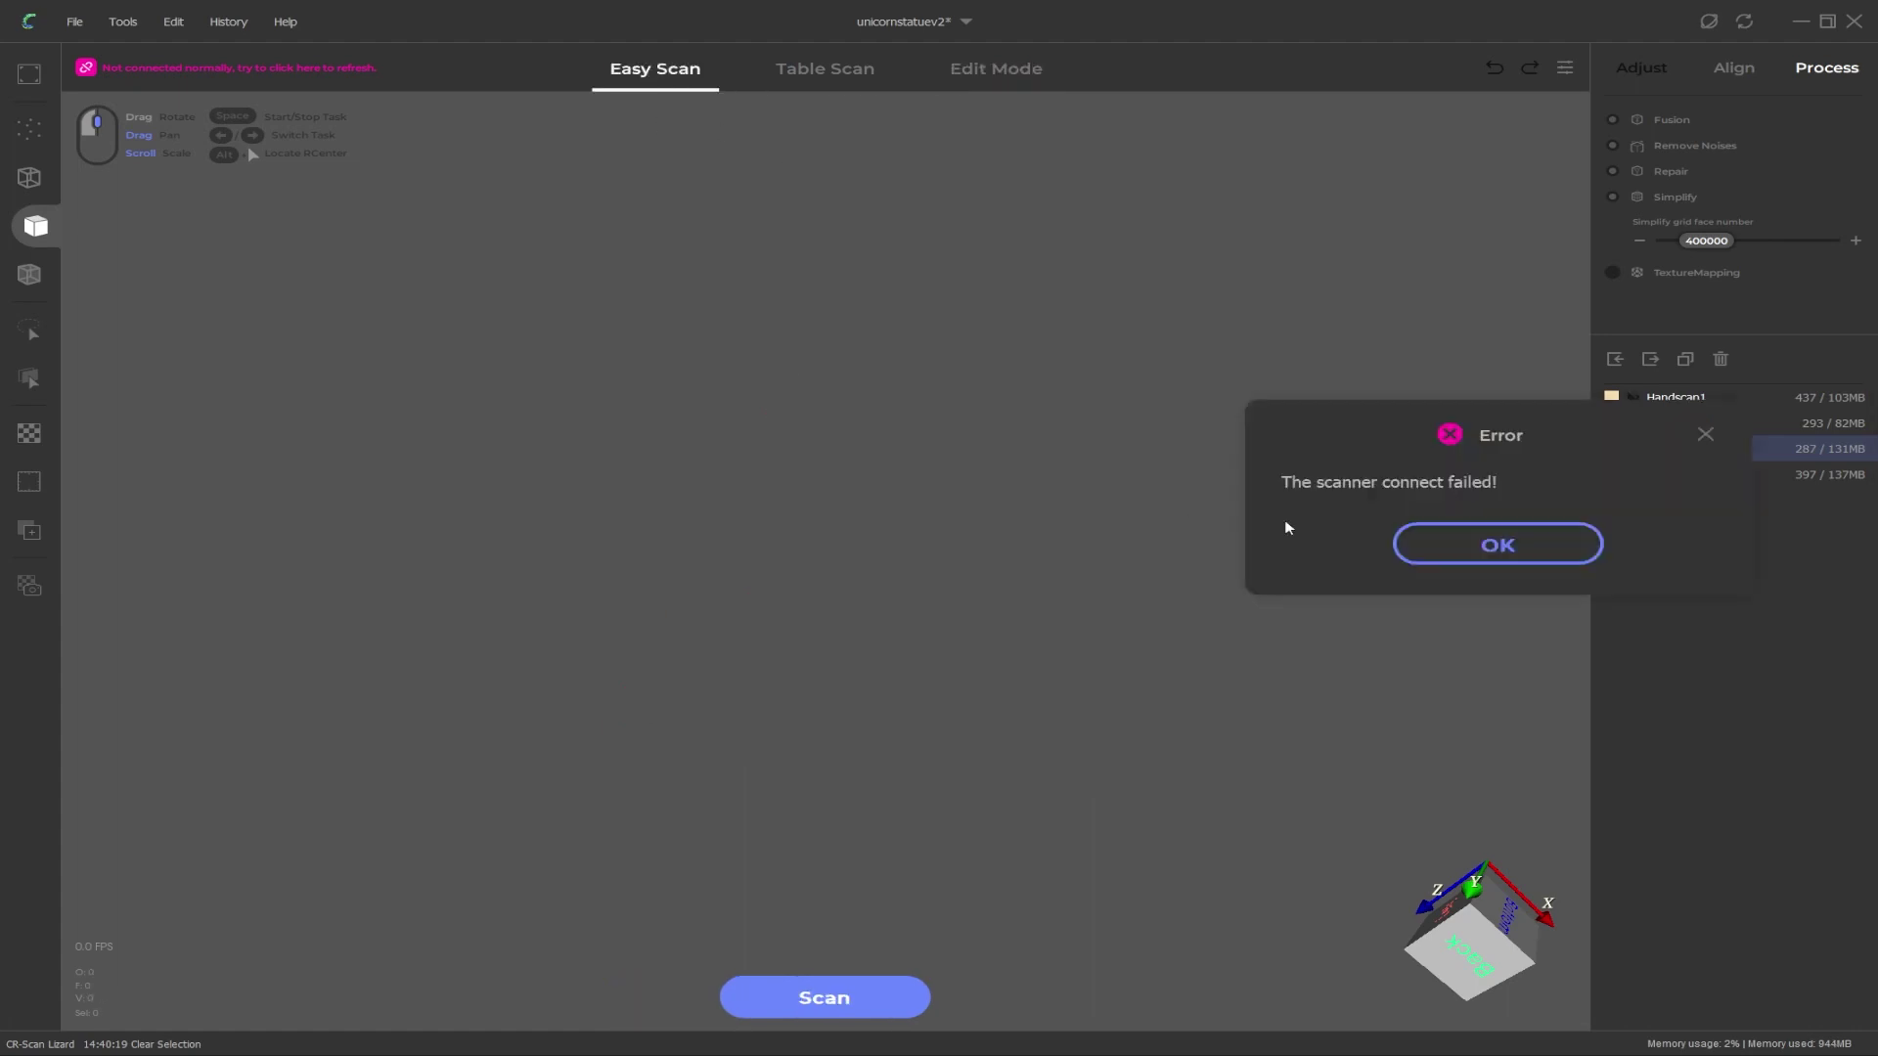
pyautogui.click(1490, 545)
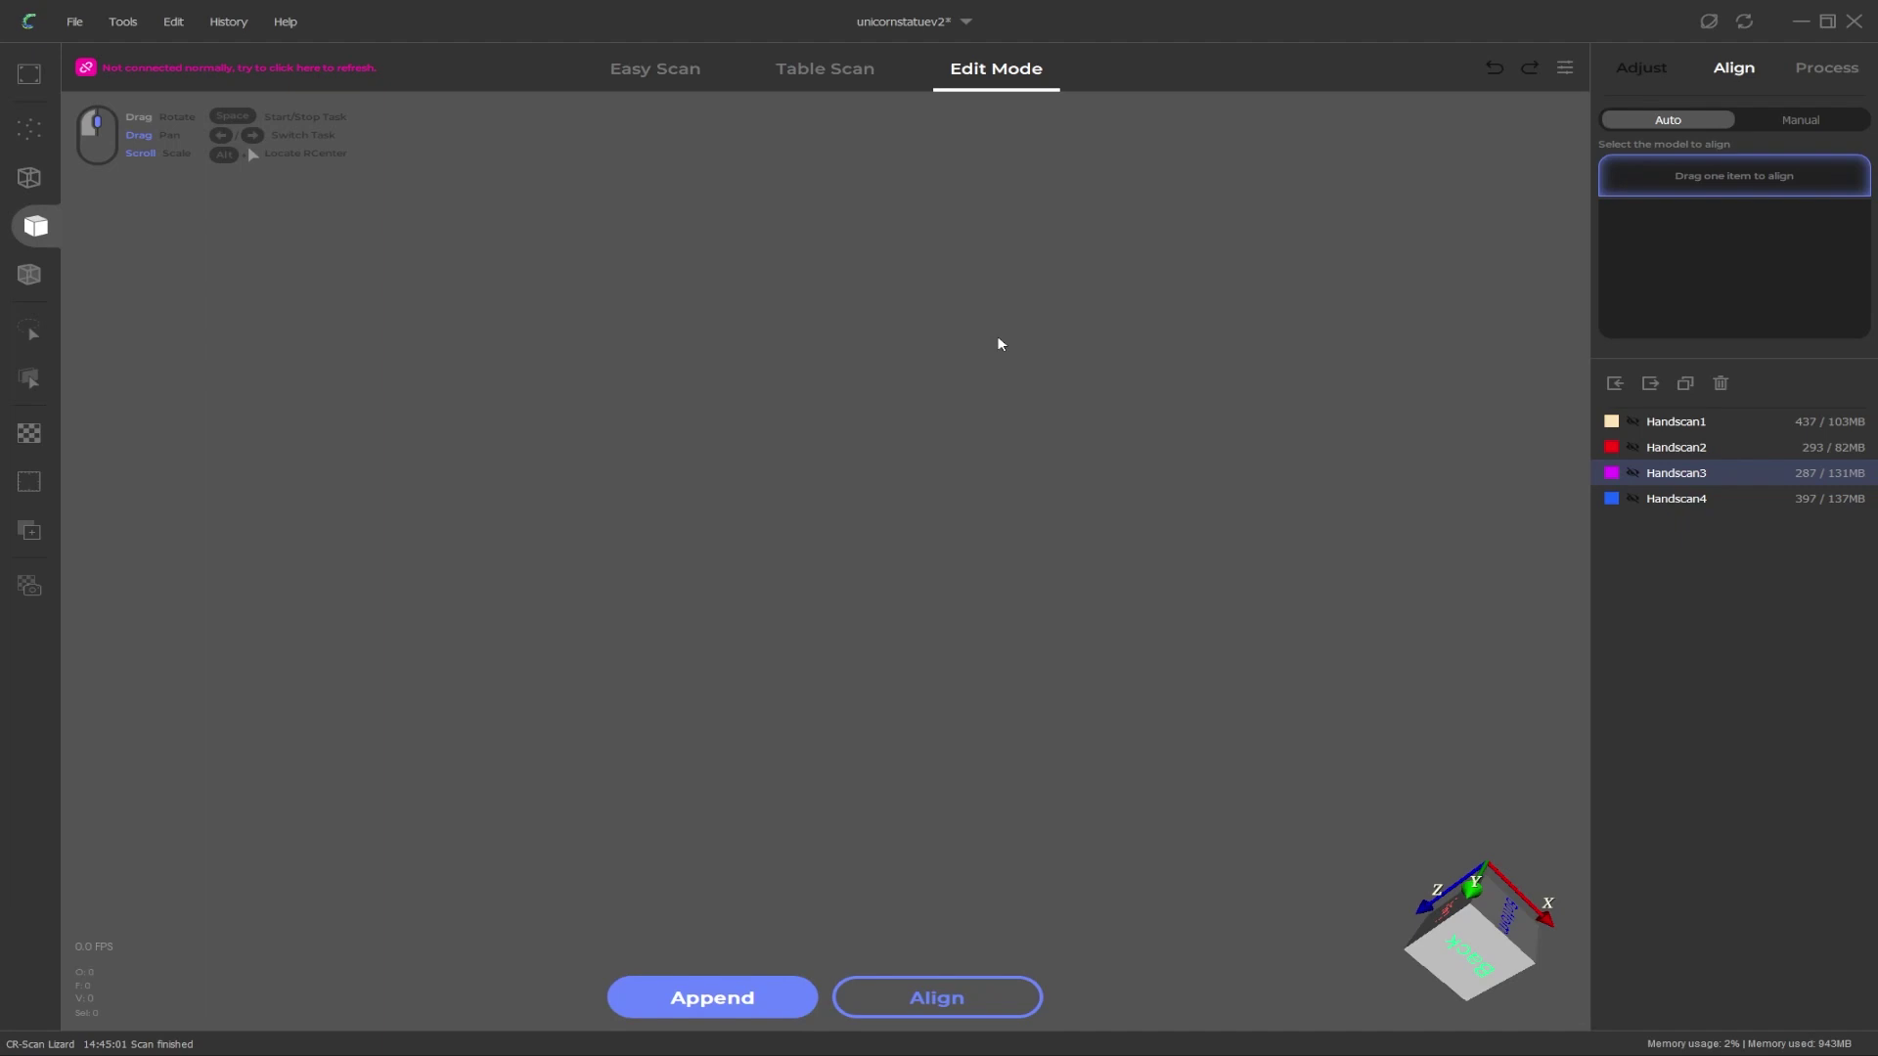
pyautogui.click(825, 69)
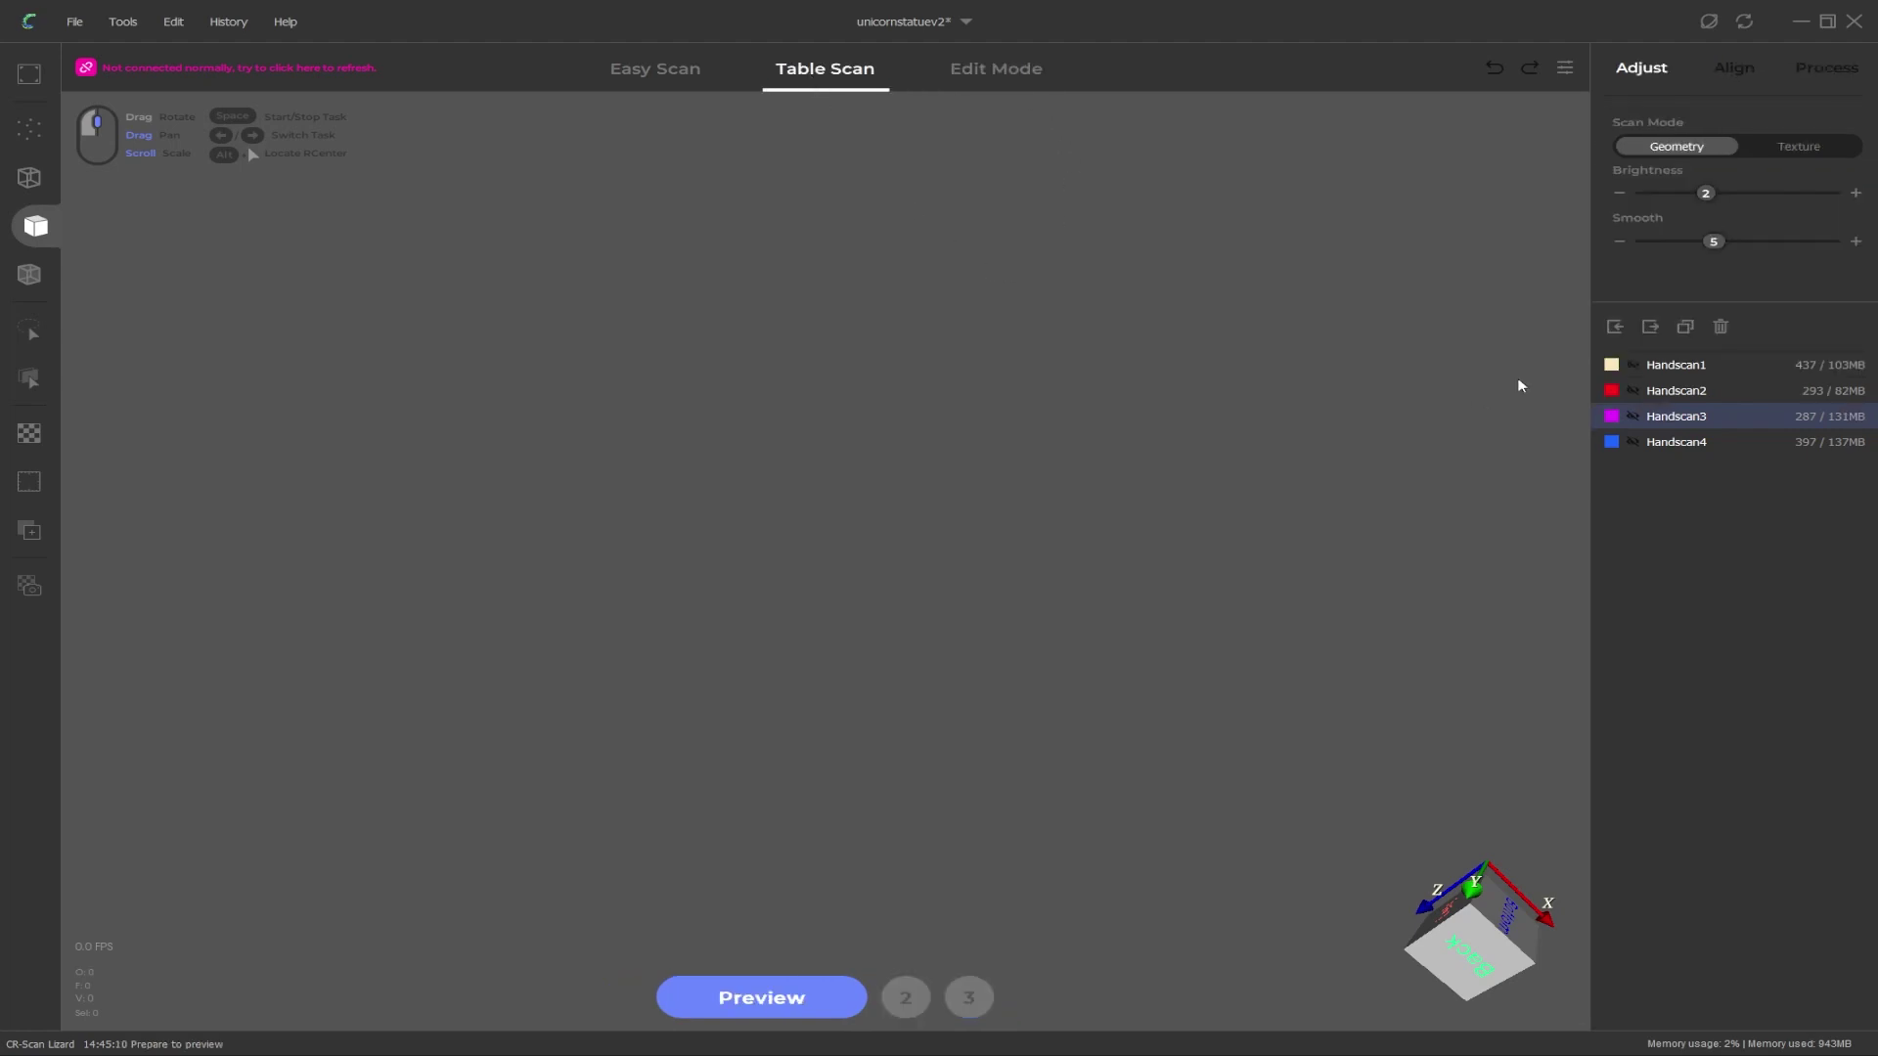
pyautogui.click(1632, 365)
pyautogui.click(1632, 391)
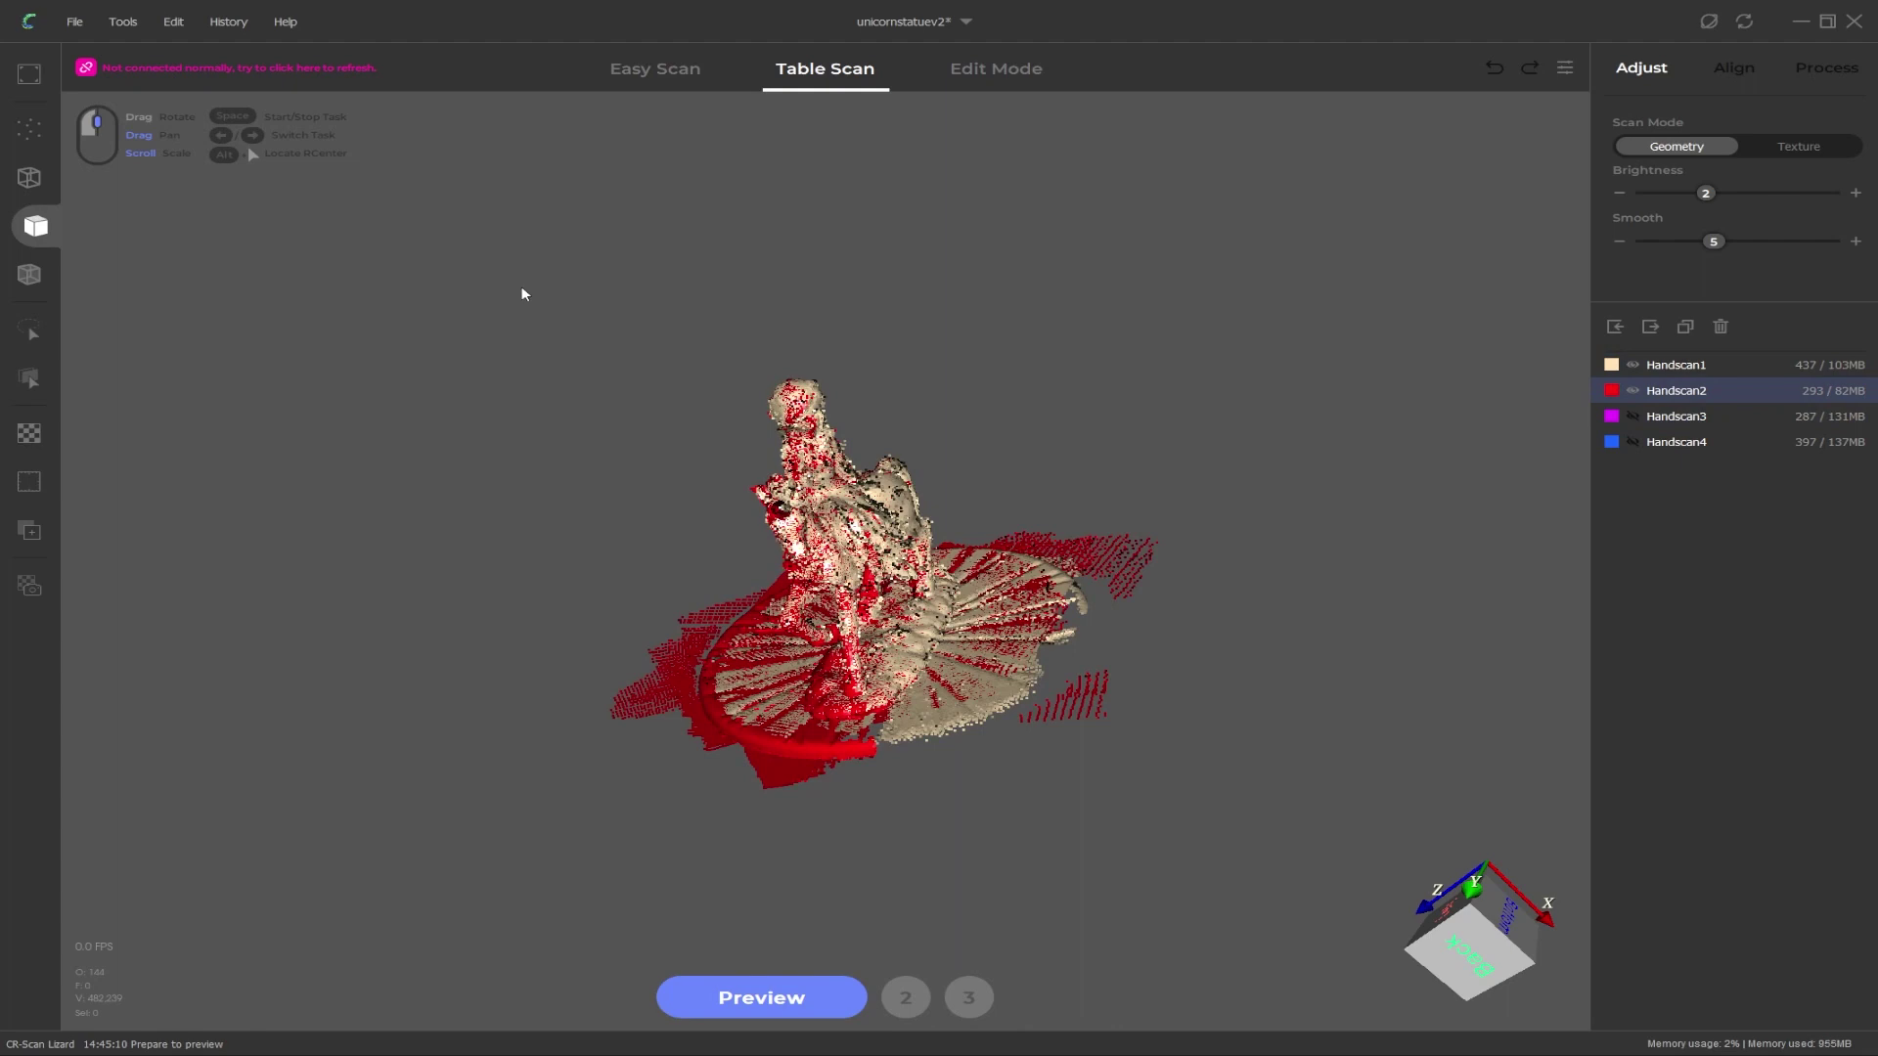
# Step: Launch the CR-Studio2_en.pdf user manual from the Help menu
pyautogui.click(285, 21)
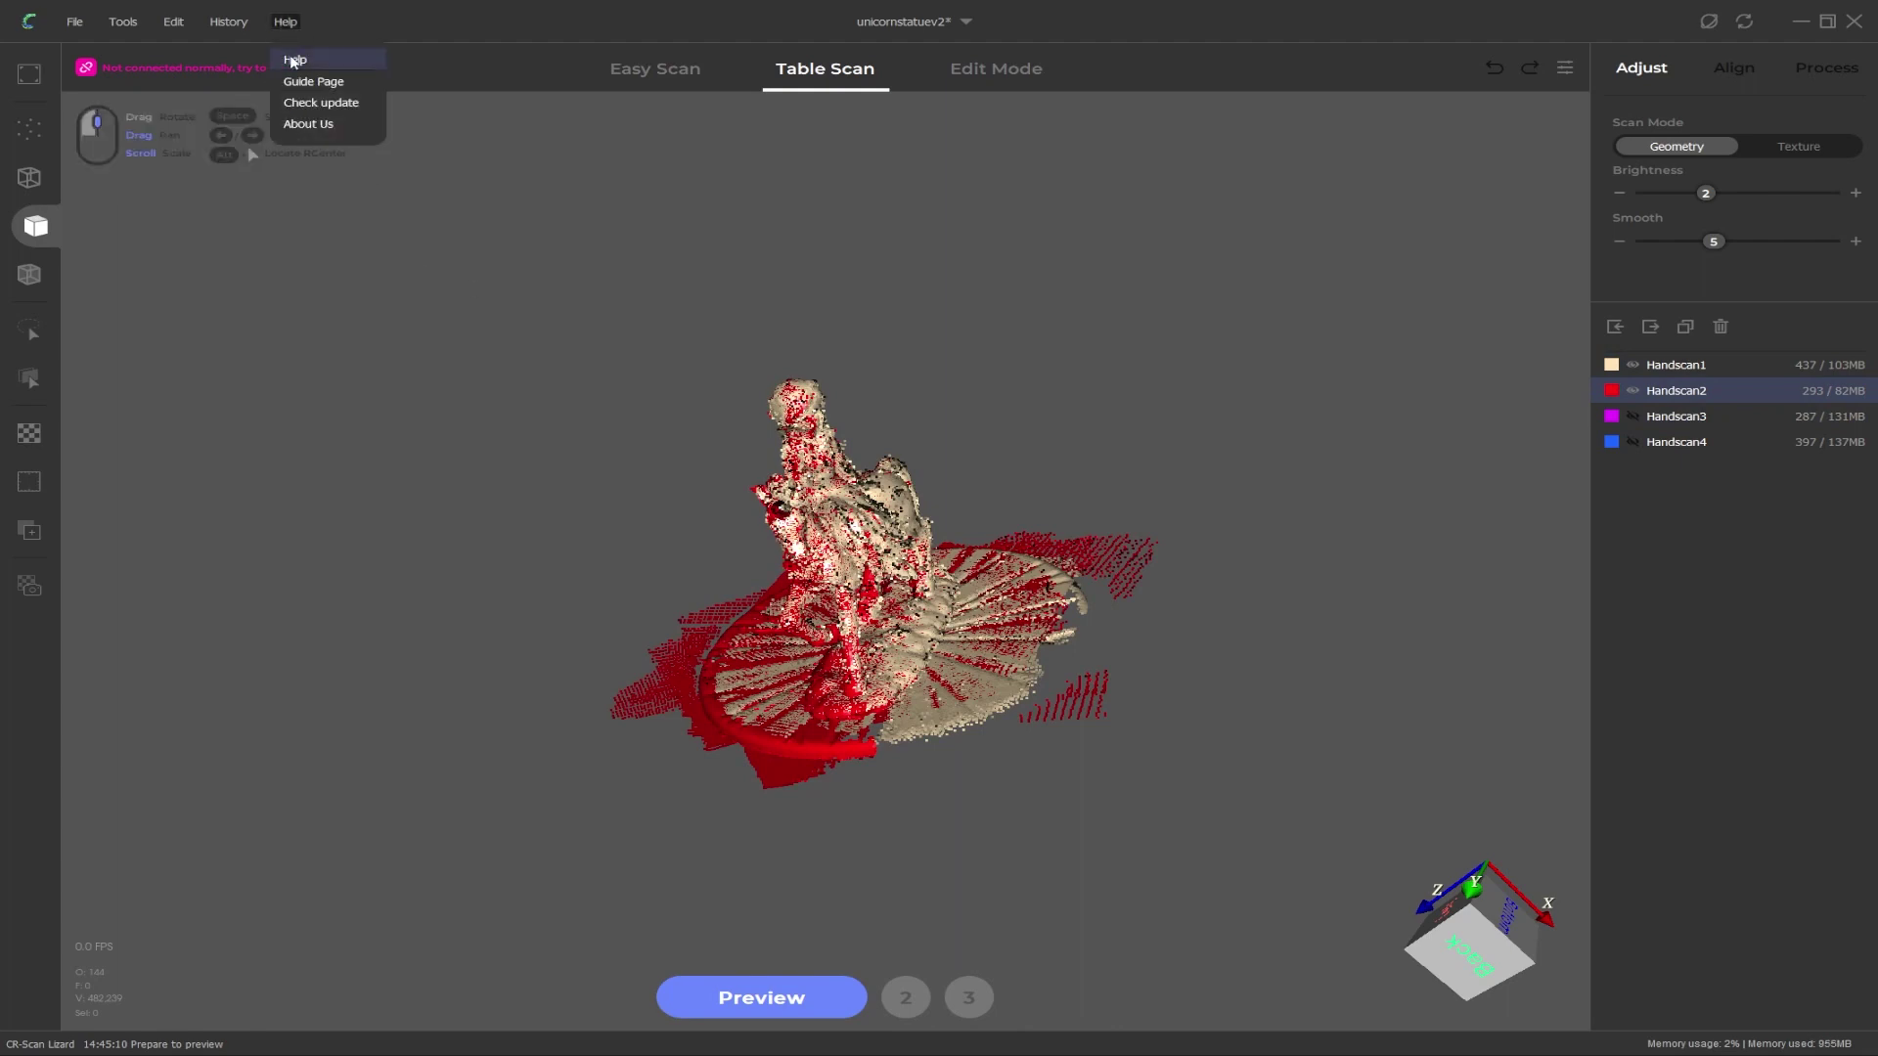
pyautogui.click(293, 61)
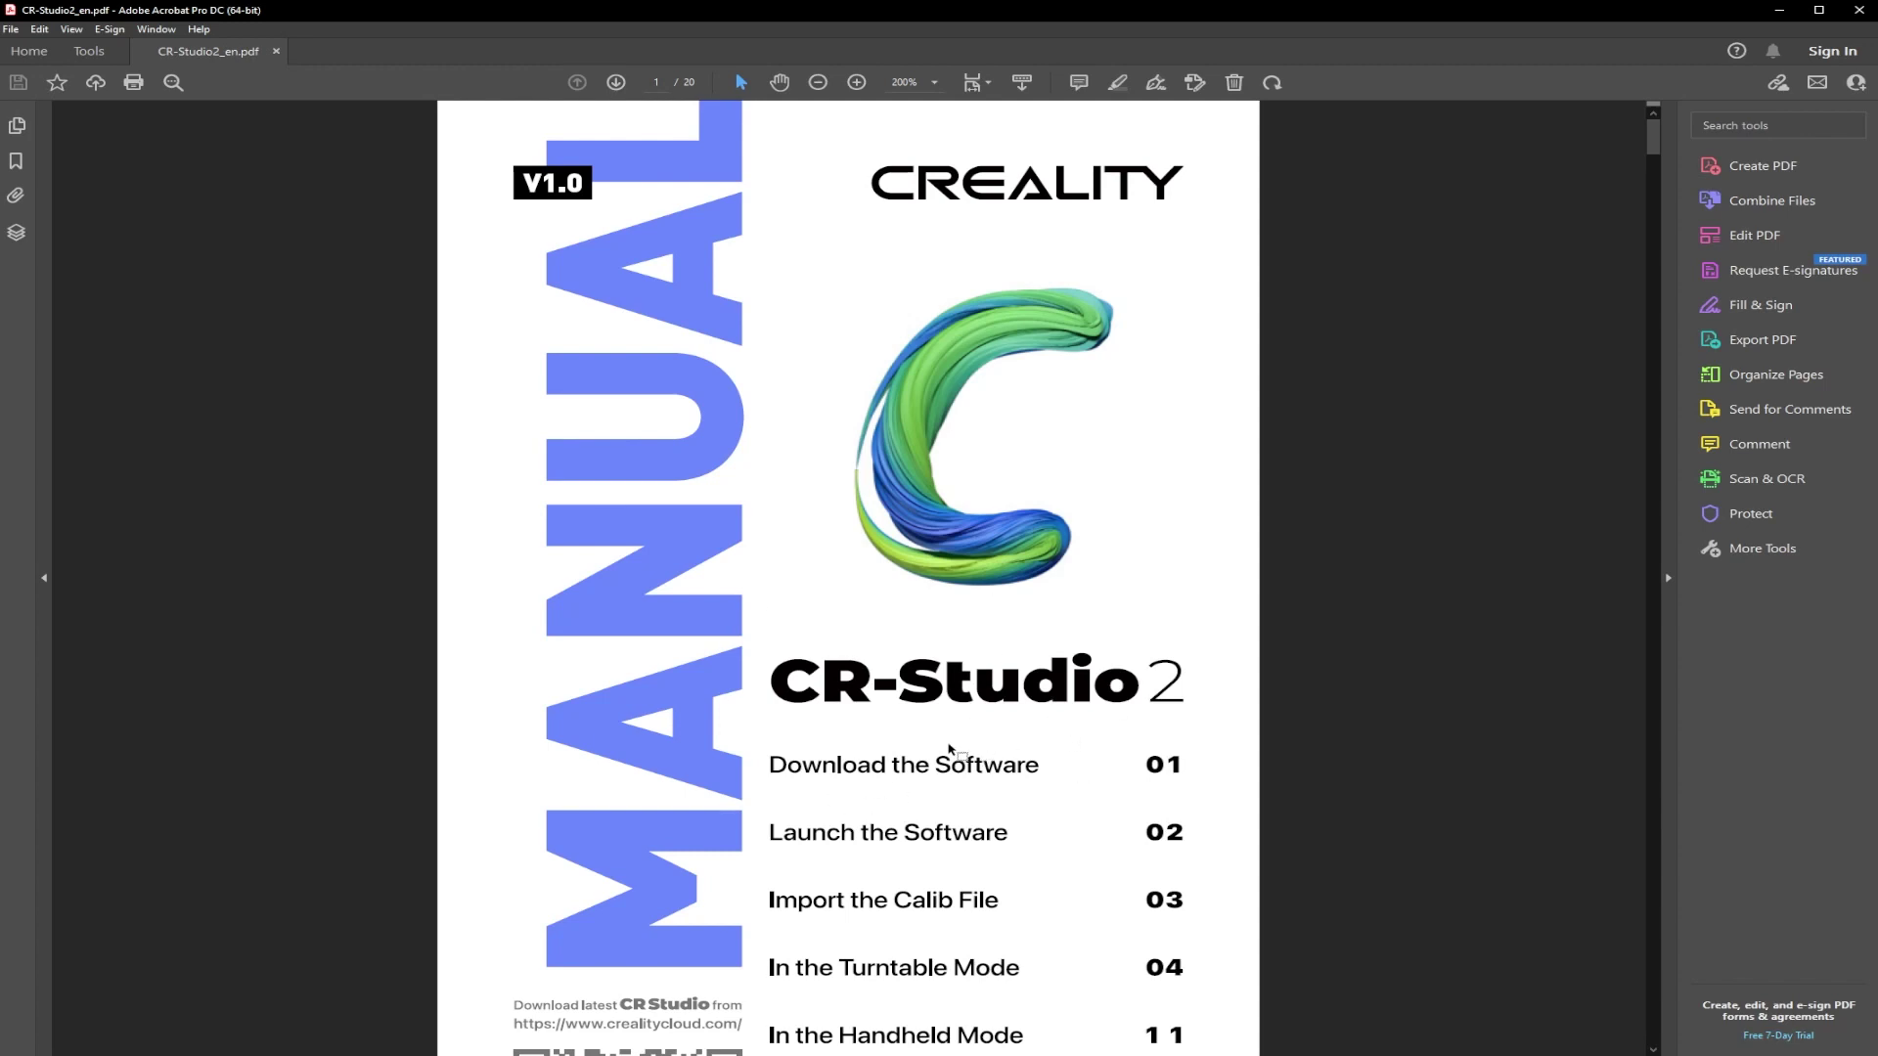
# Step: Scroll the manual from the cover and contents down to page 18 on editing the model
pyautogui.scroll(-10, 948, 750)
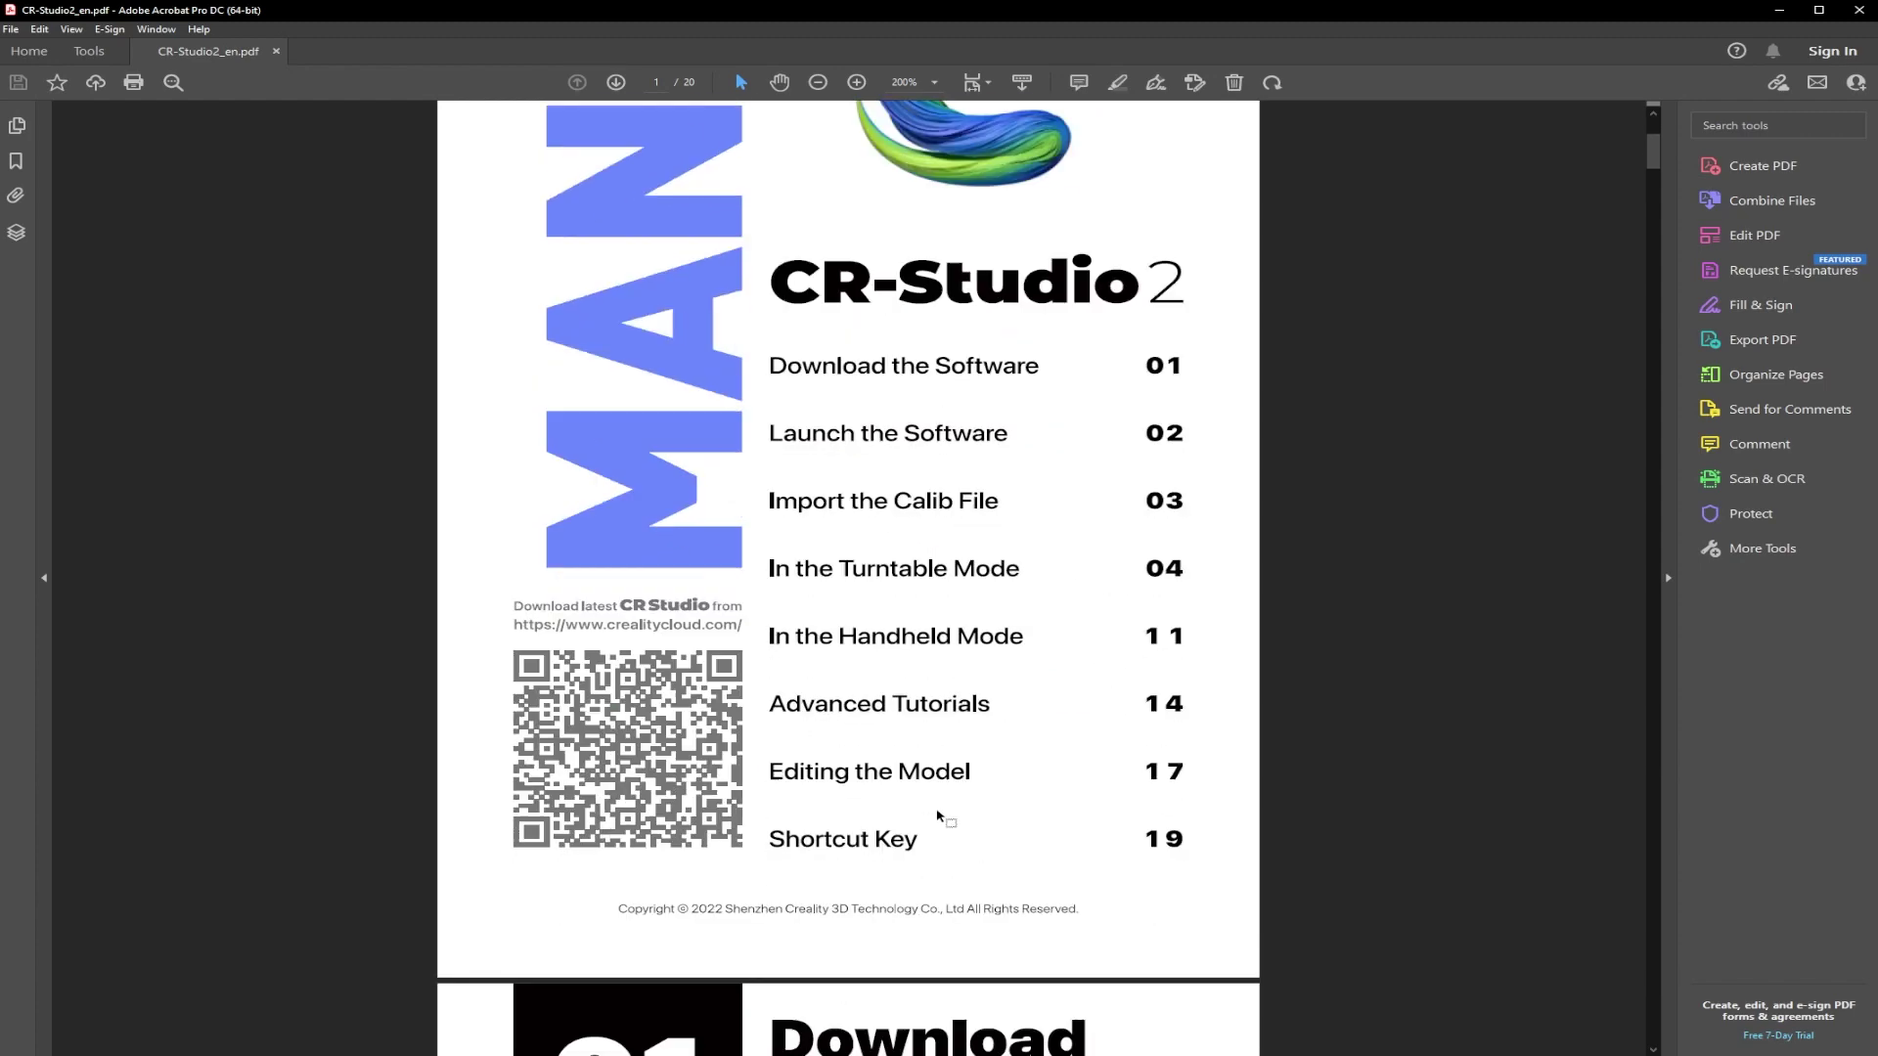
pyautogui.scroll(-6, 1005, 843)
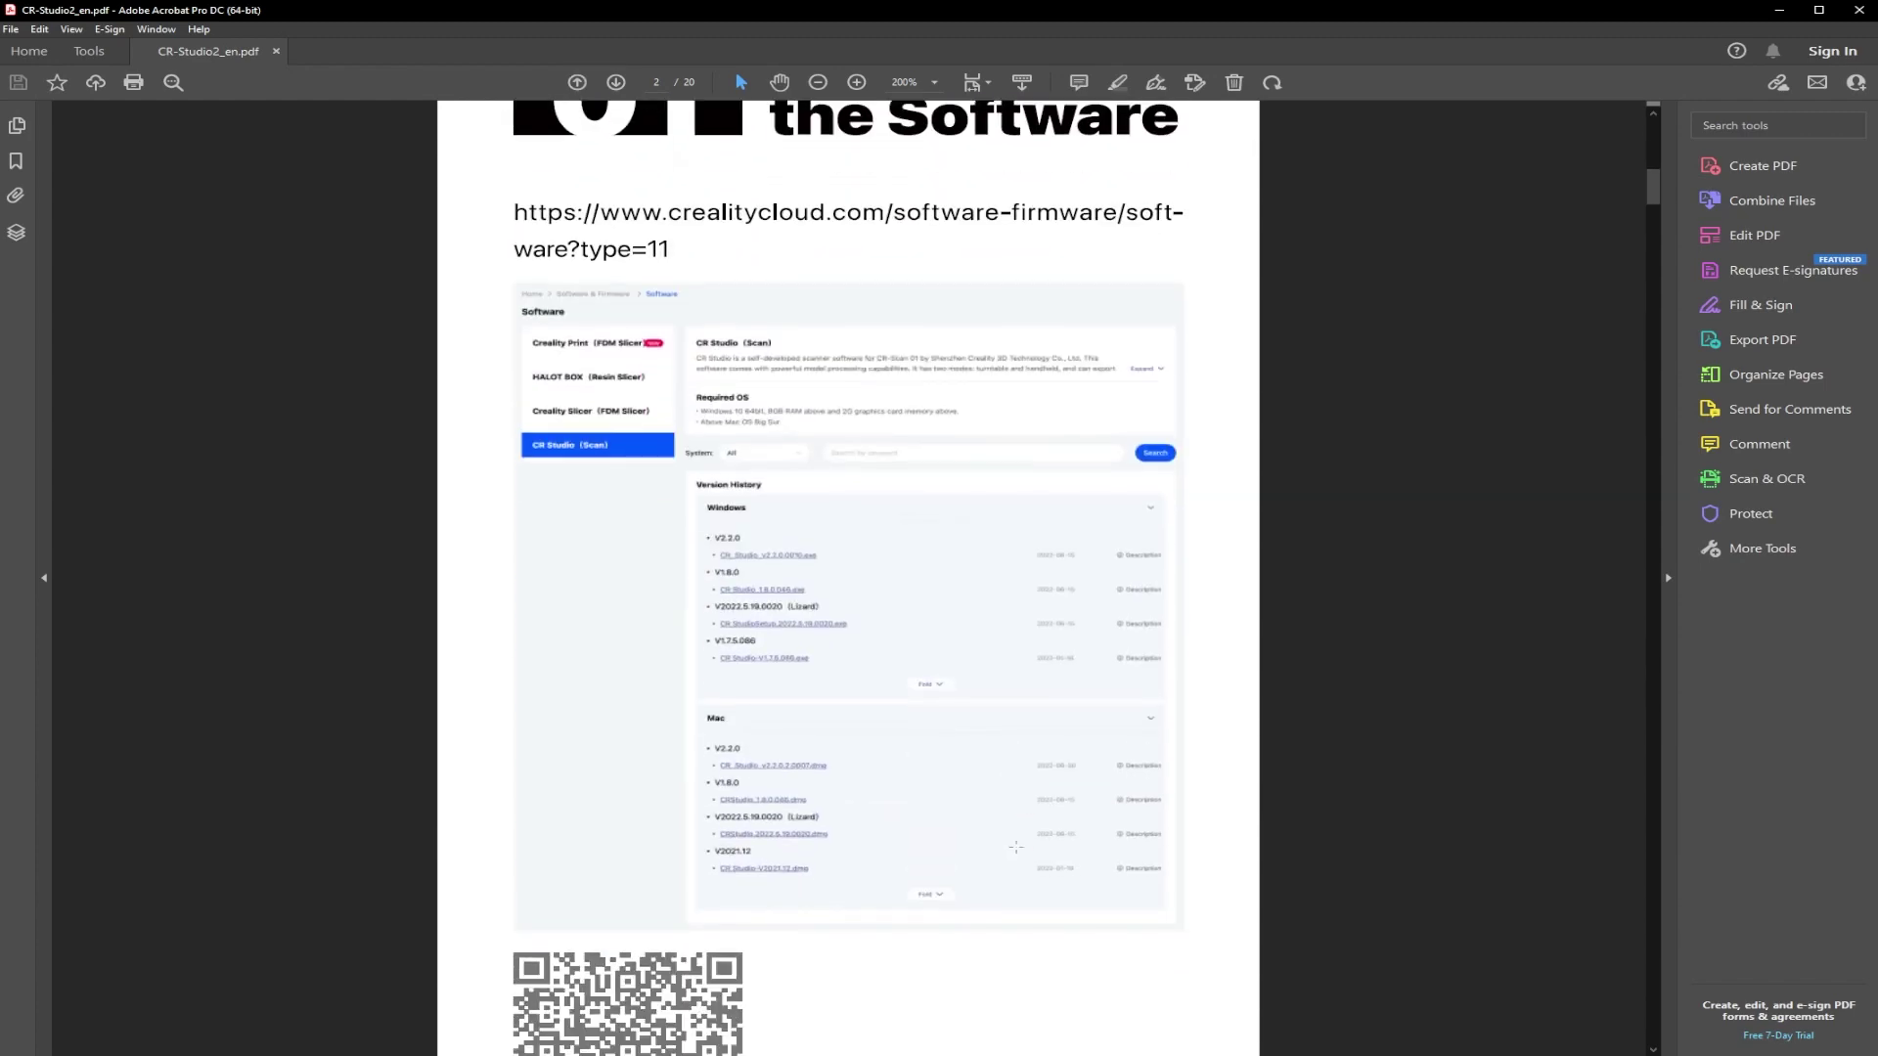
pyautogui.scroll(10, 880, 280)
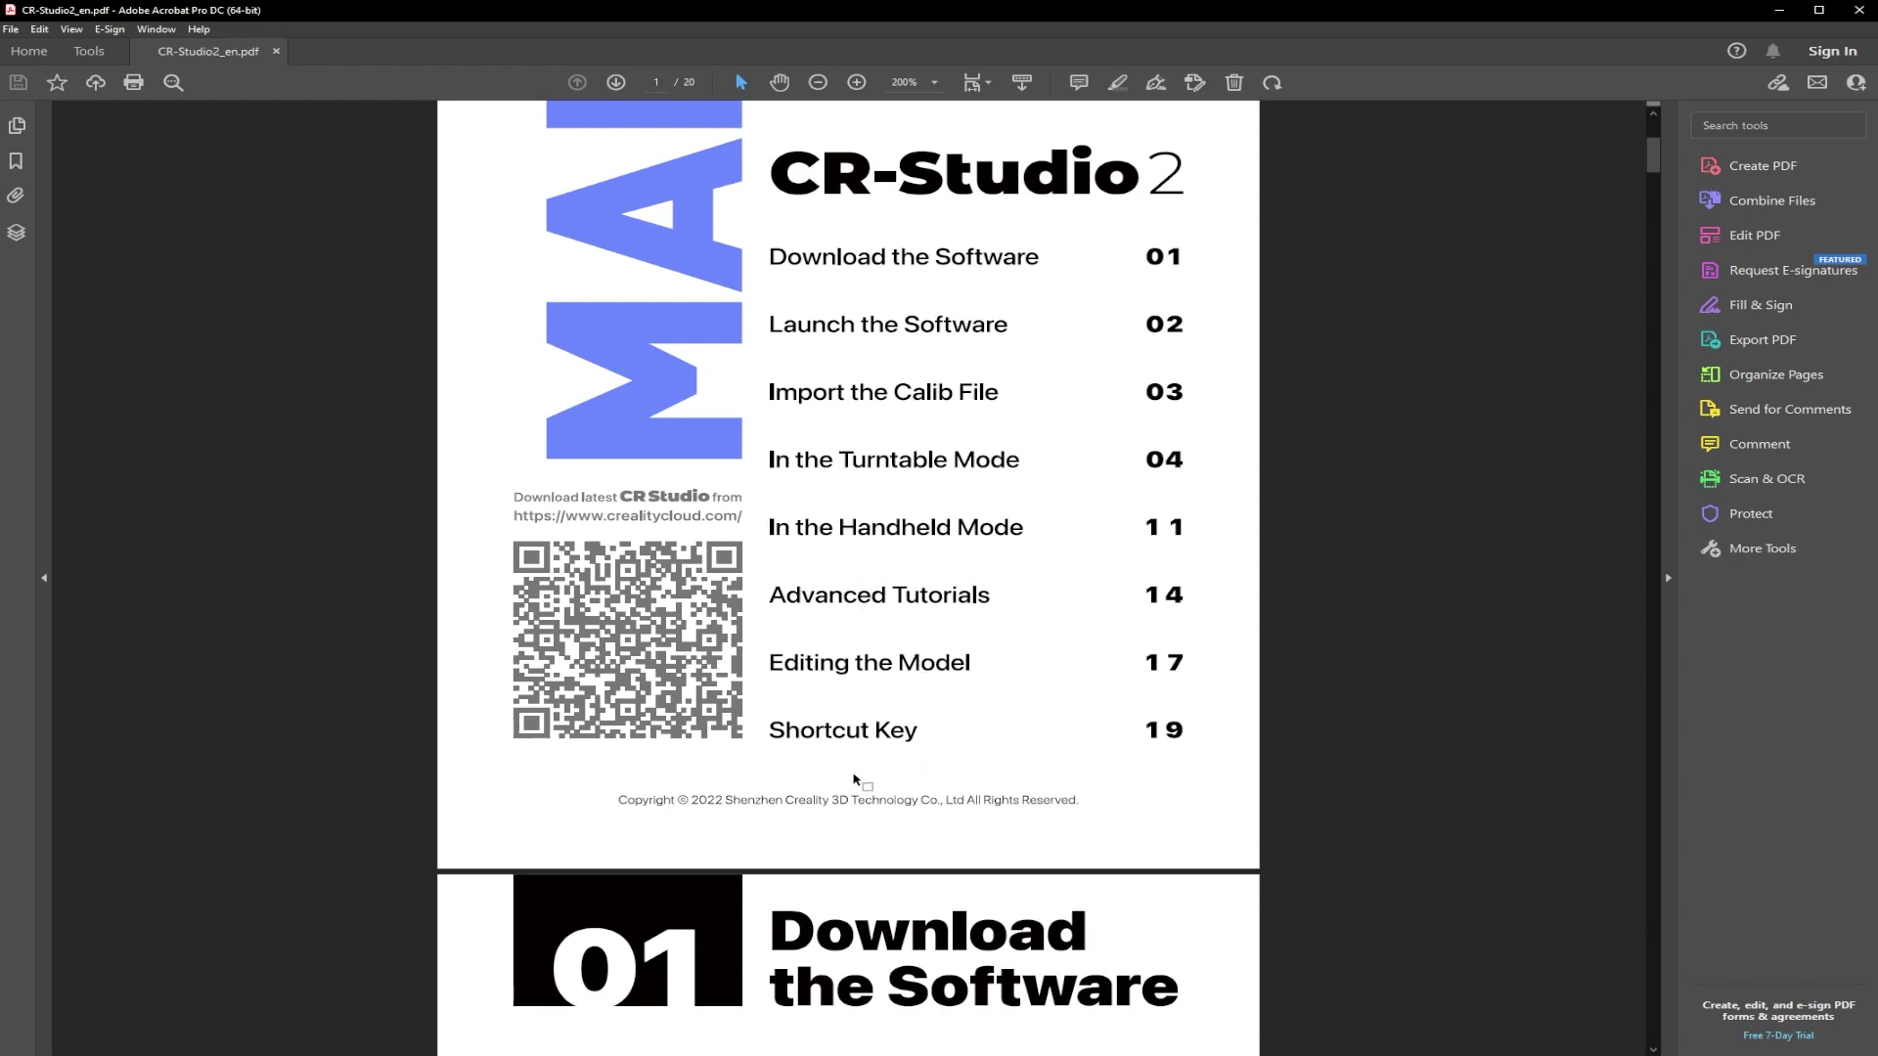
pyautogui.scroll(-20, 854, 780)
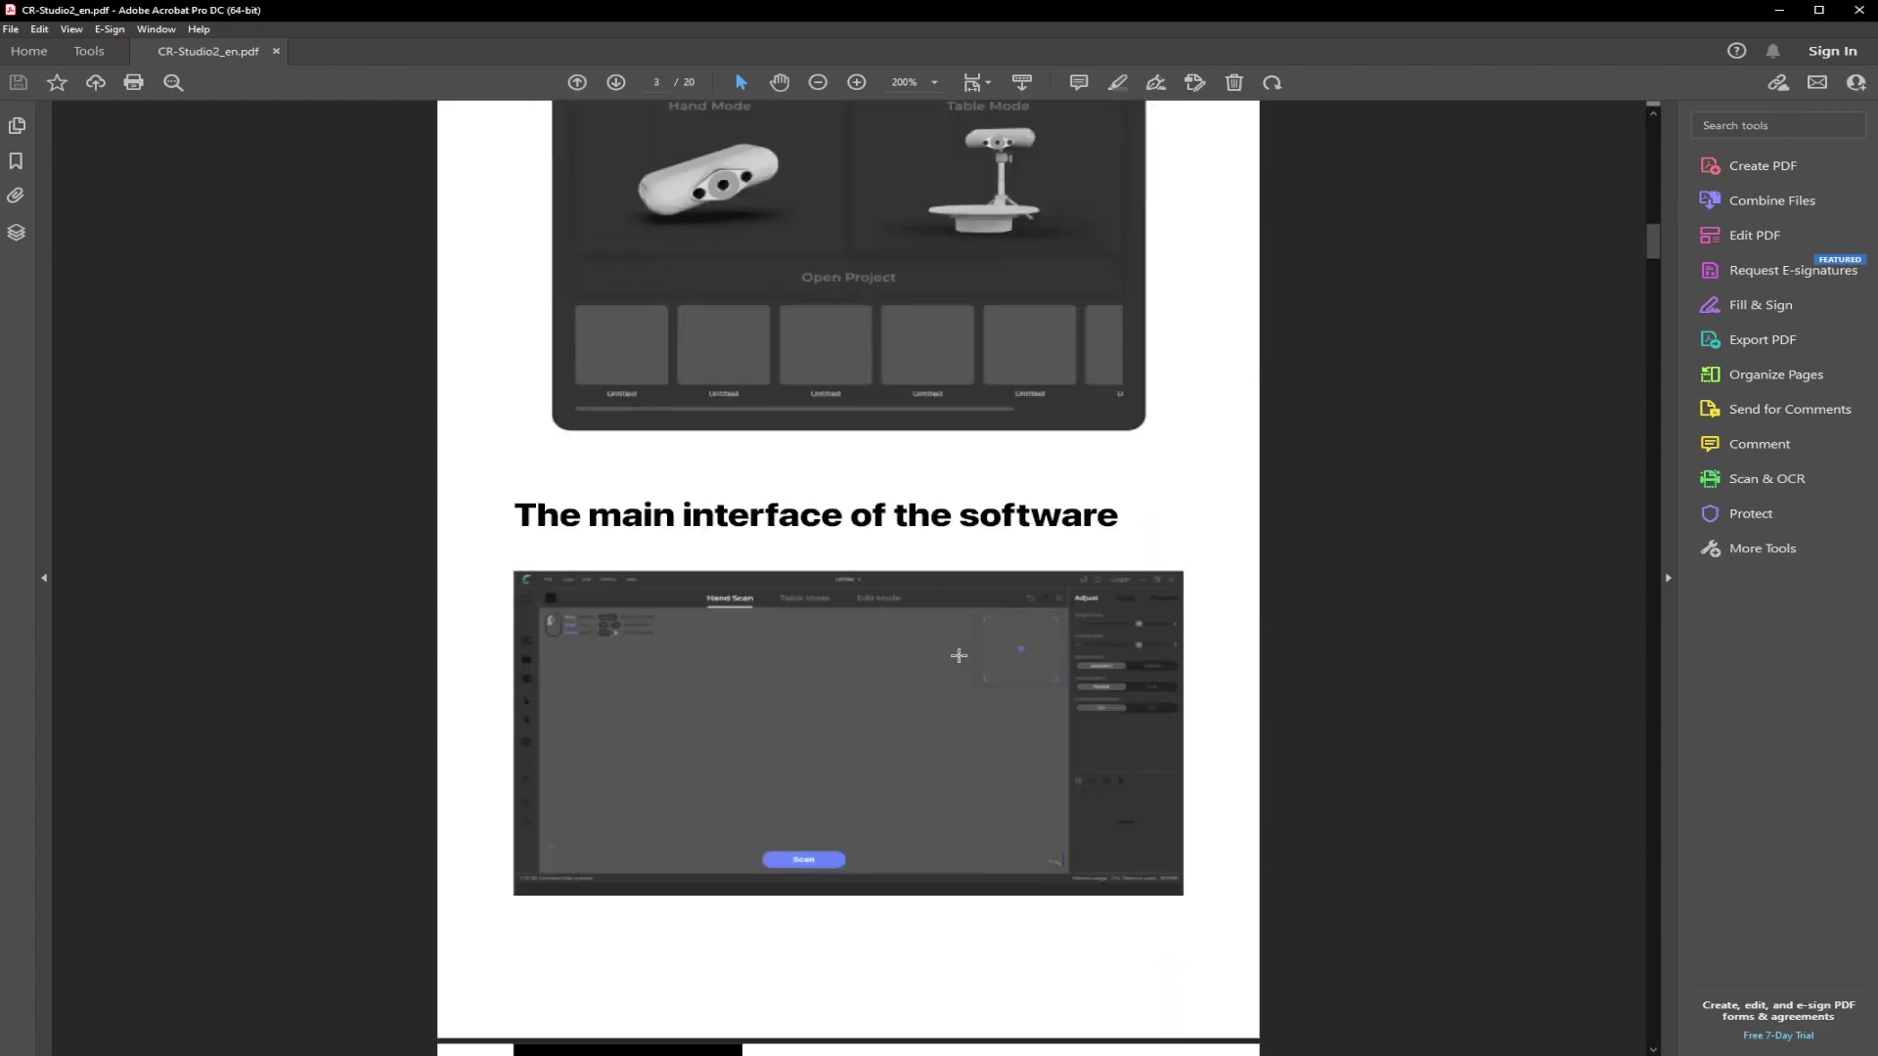
pyautogui.scroll(-20, 960, 653)
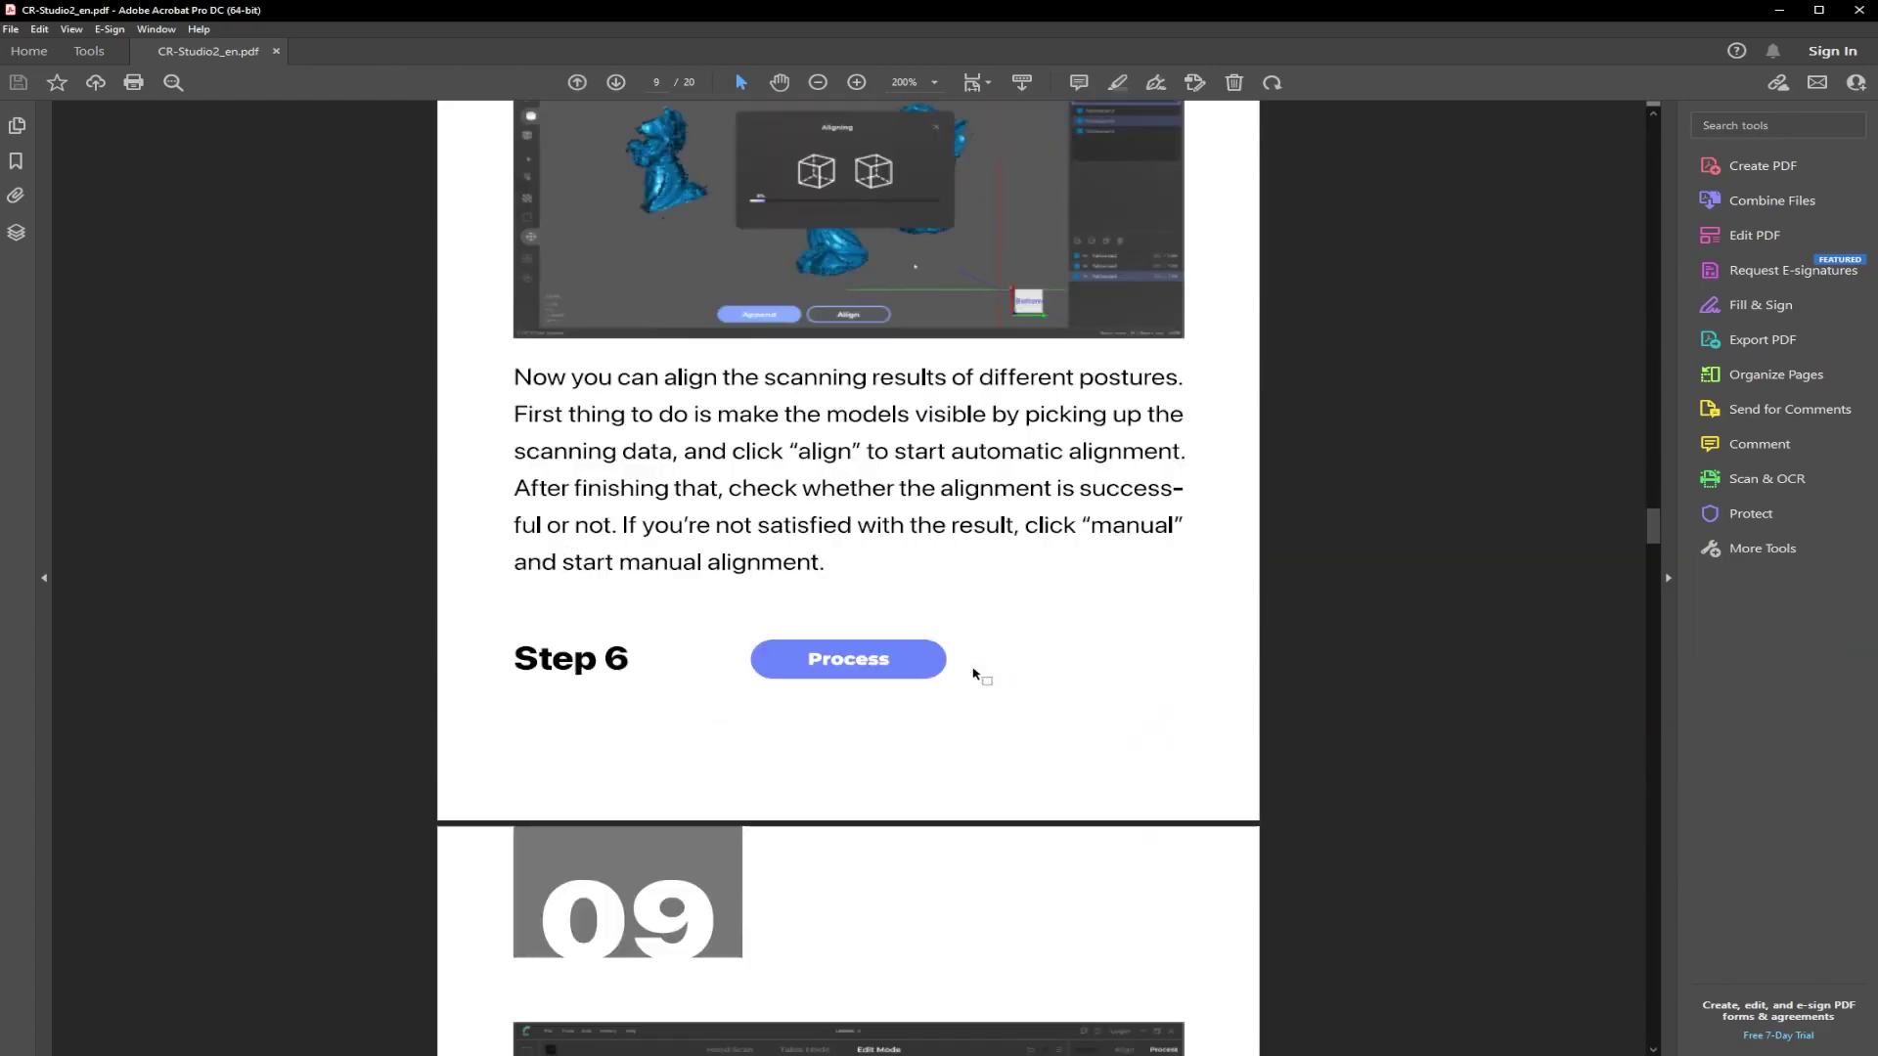
pyautogui.scroll(-20, 966, 671)
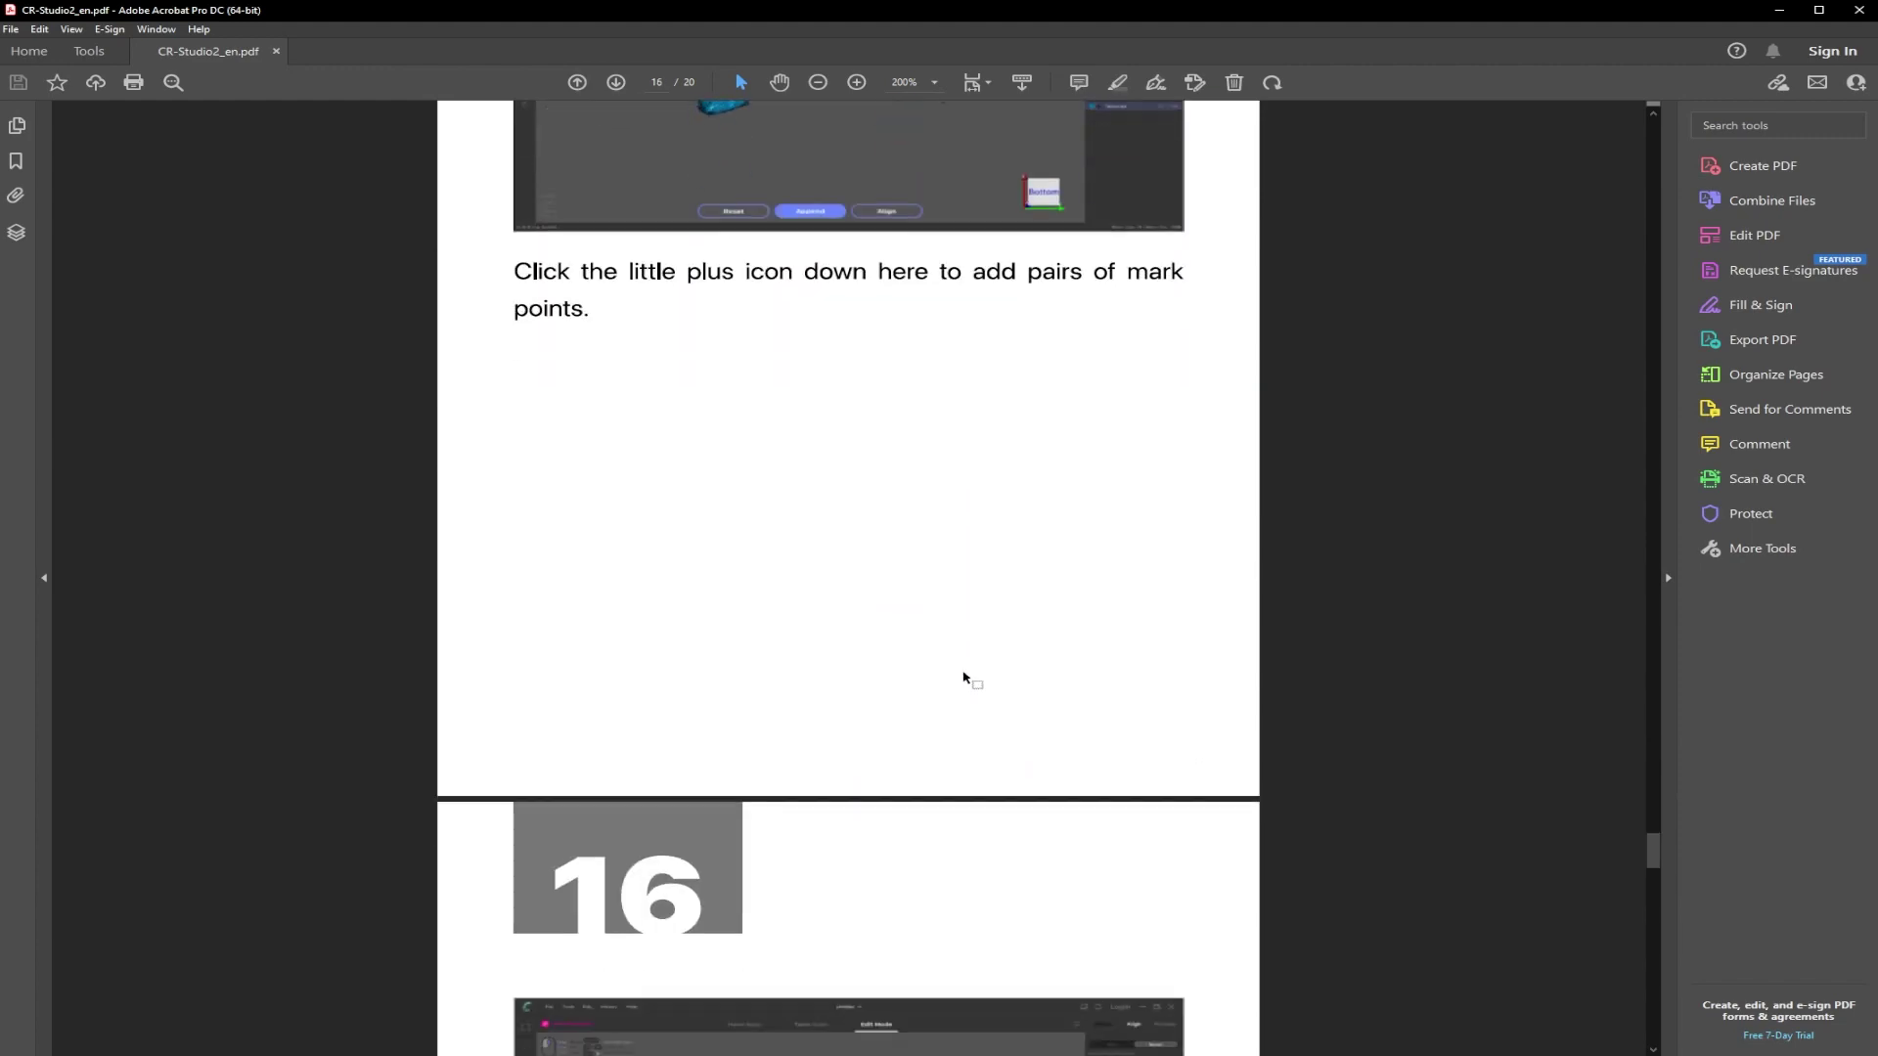
pyautogui.scroll(-2, 964, 682)
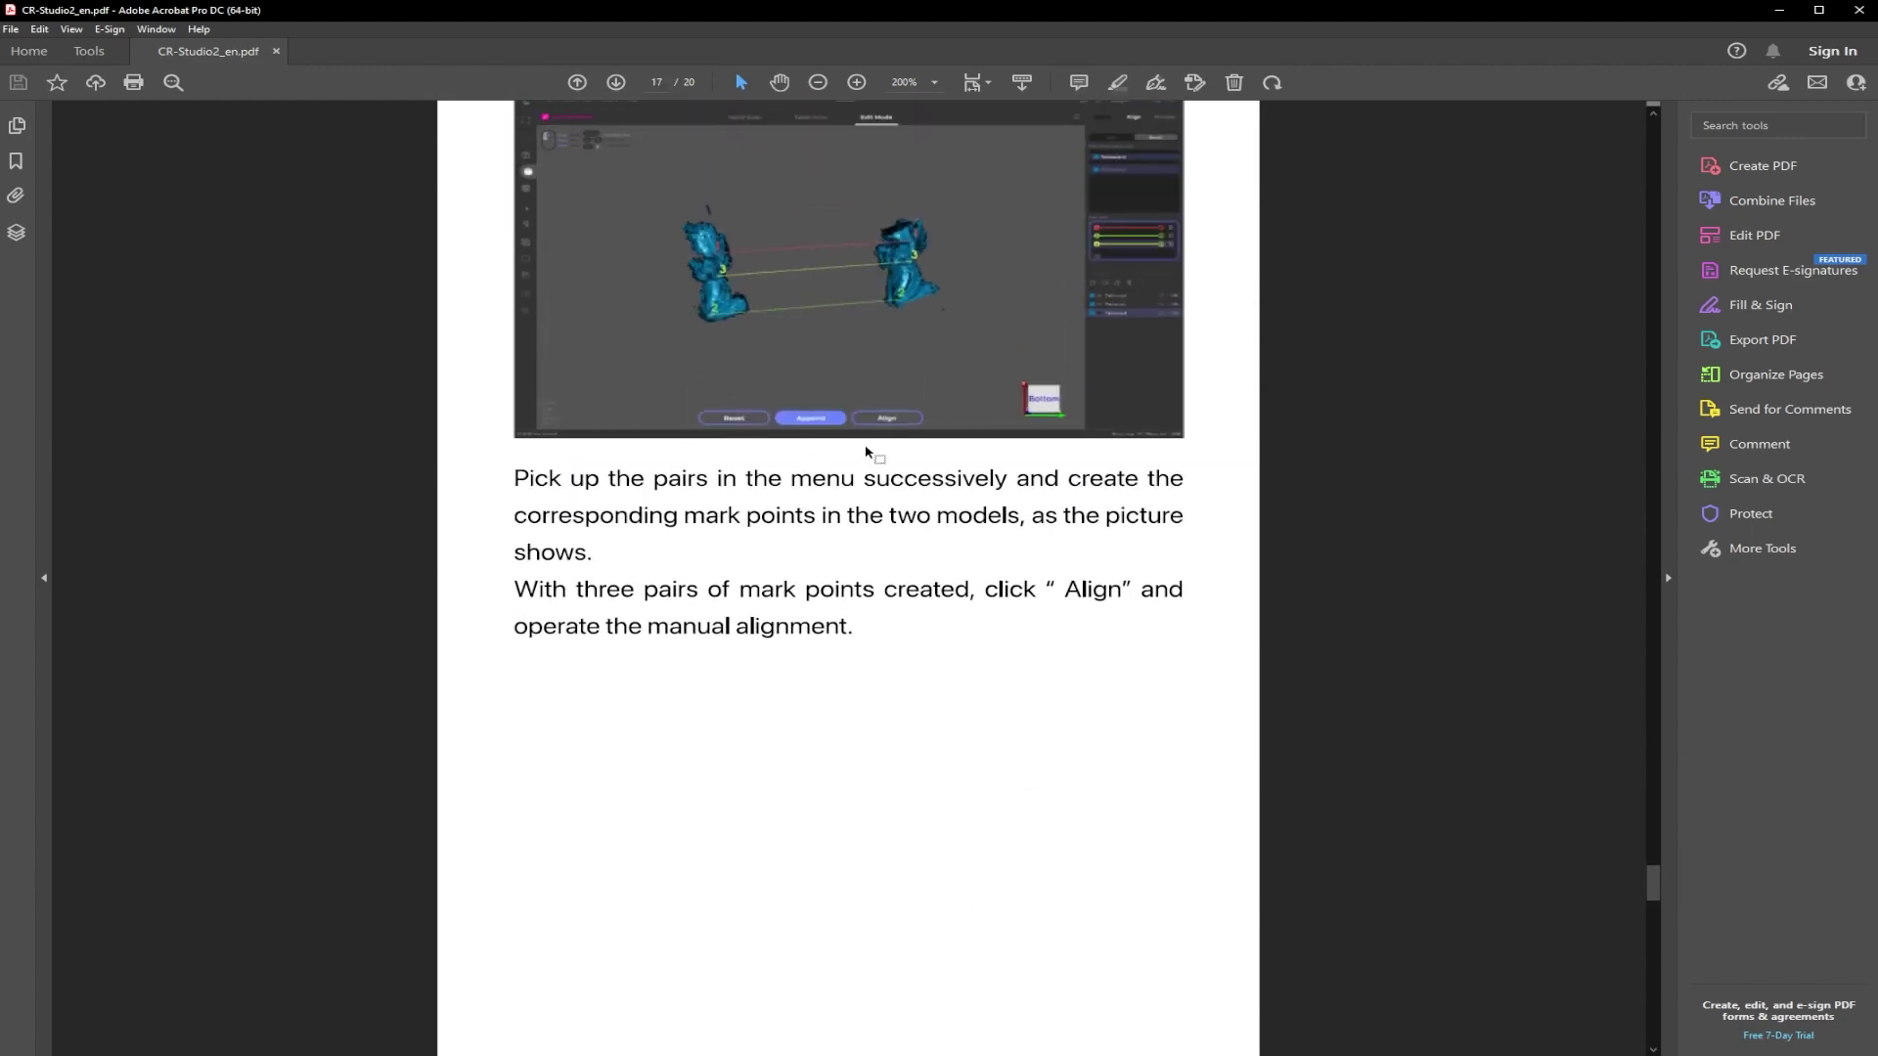
pyautogui.scroll(2, 790, 455)
pyautogui.scroll(-2, 792, 469)
pyautogui.scroll(16, 835, 591)
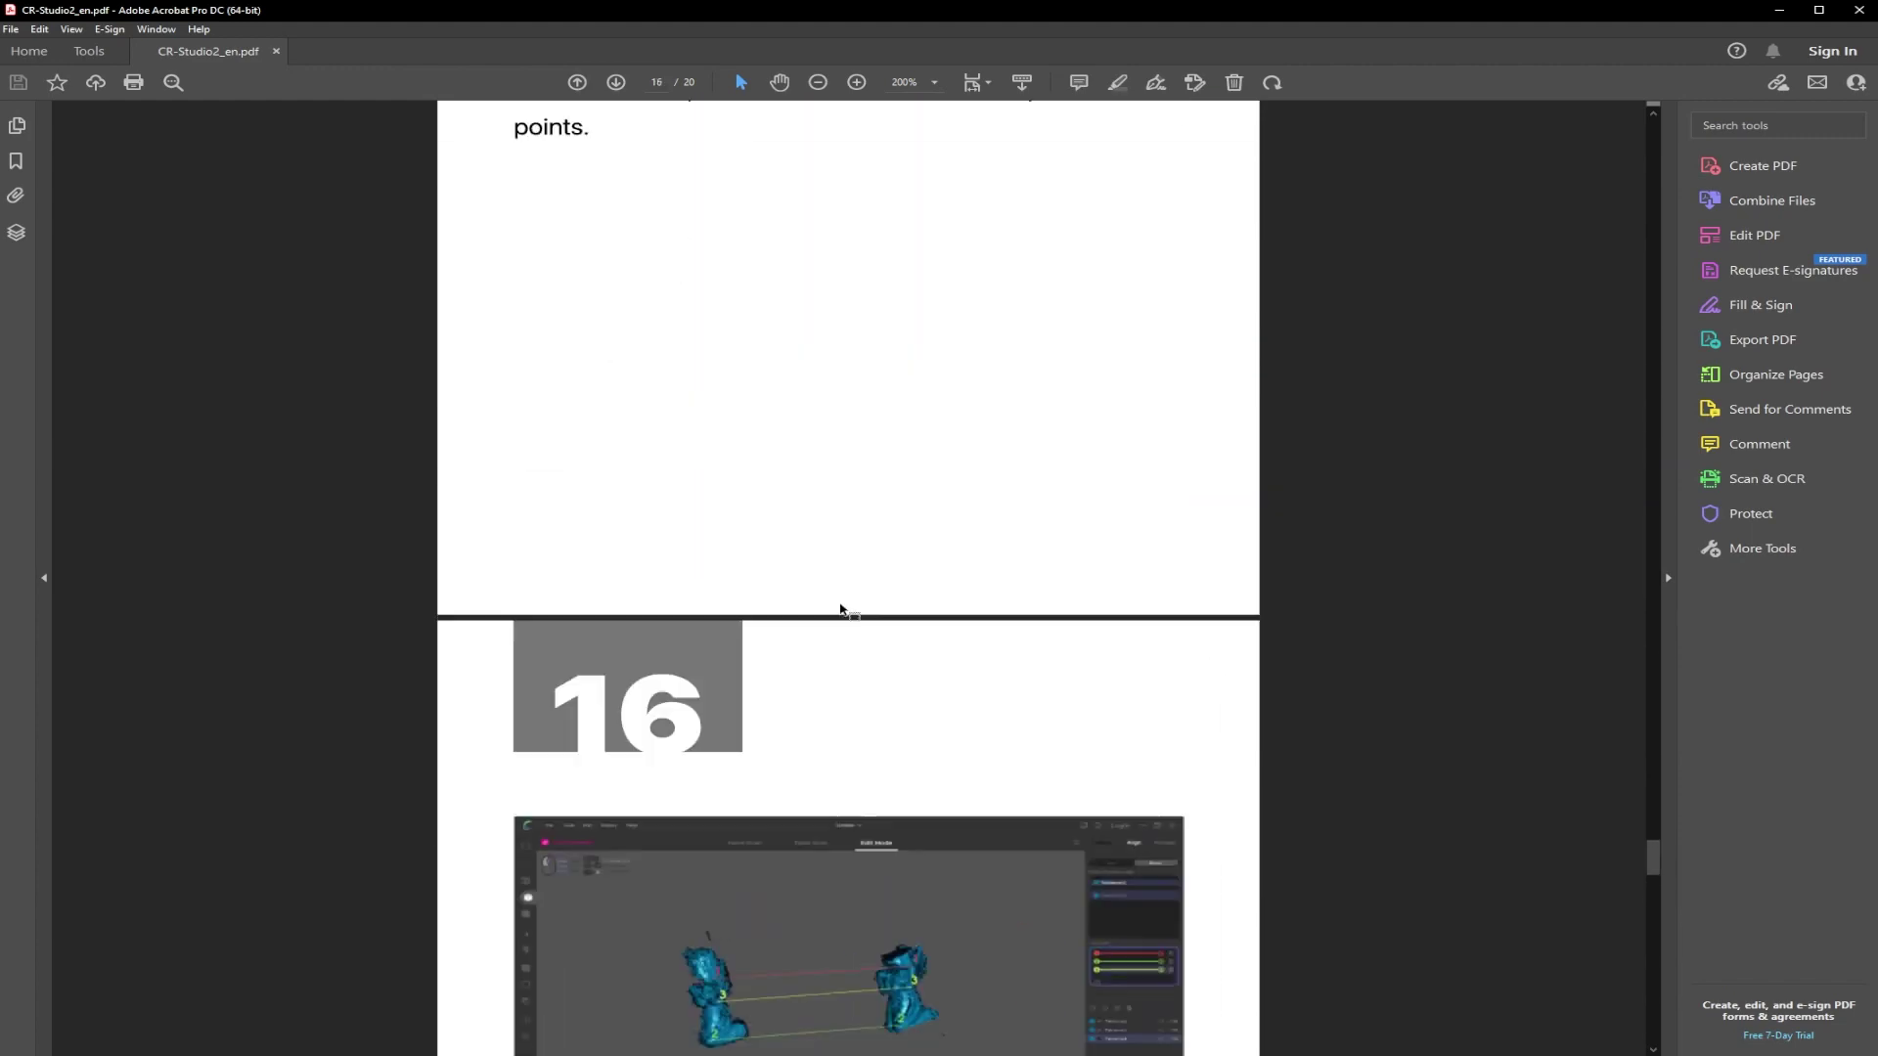
pyautogui.scroll(-20, 833, 613)
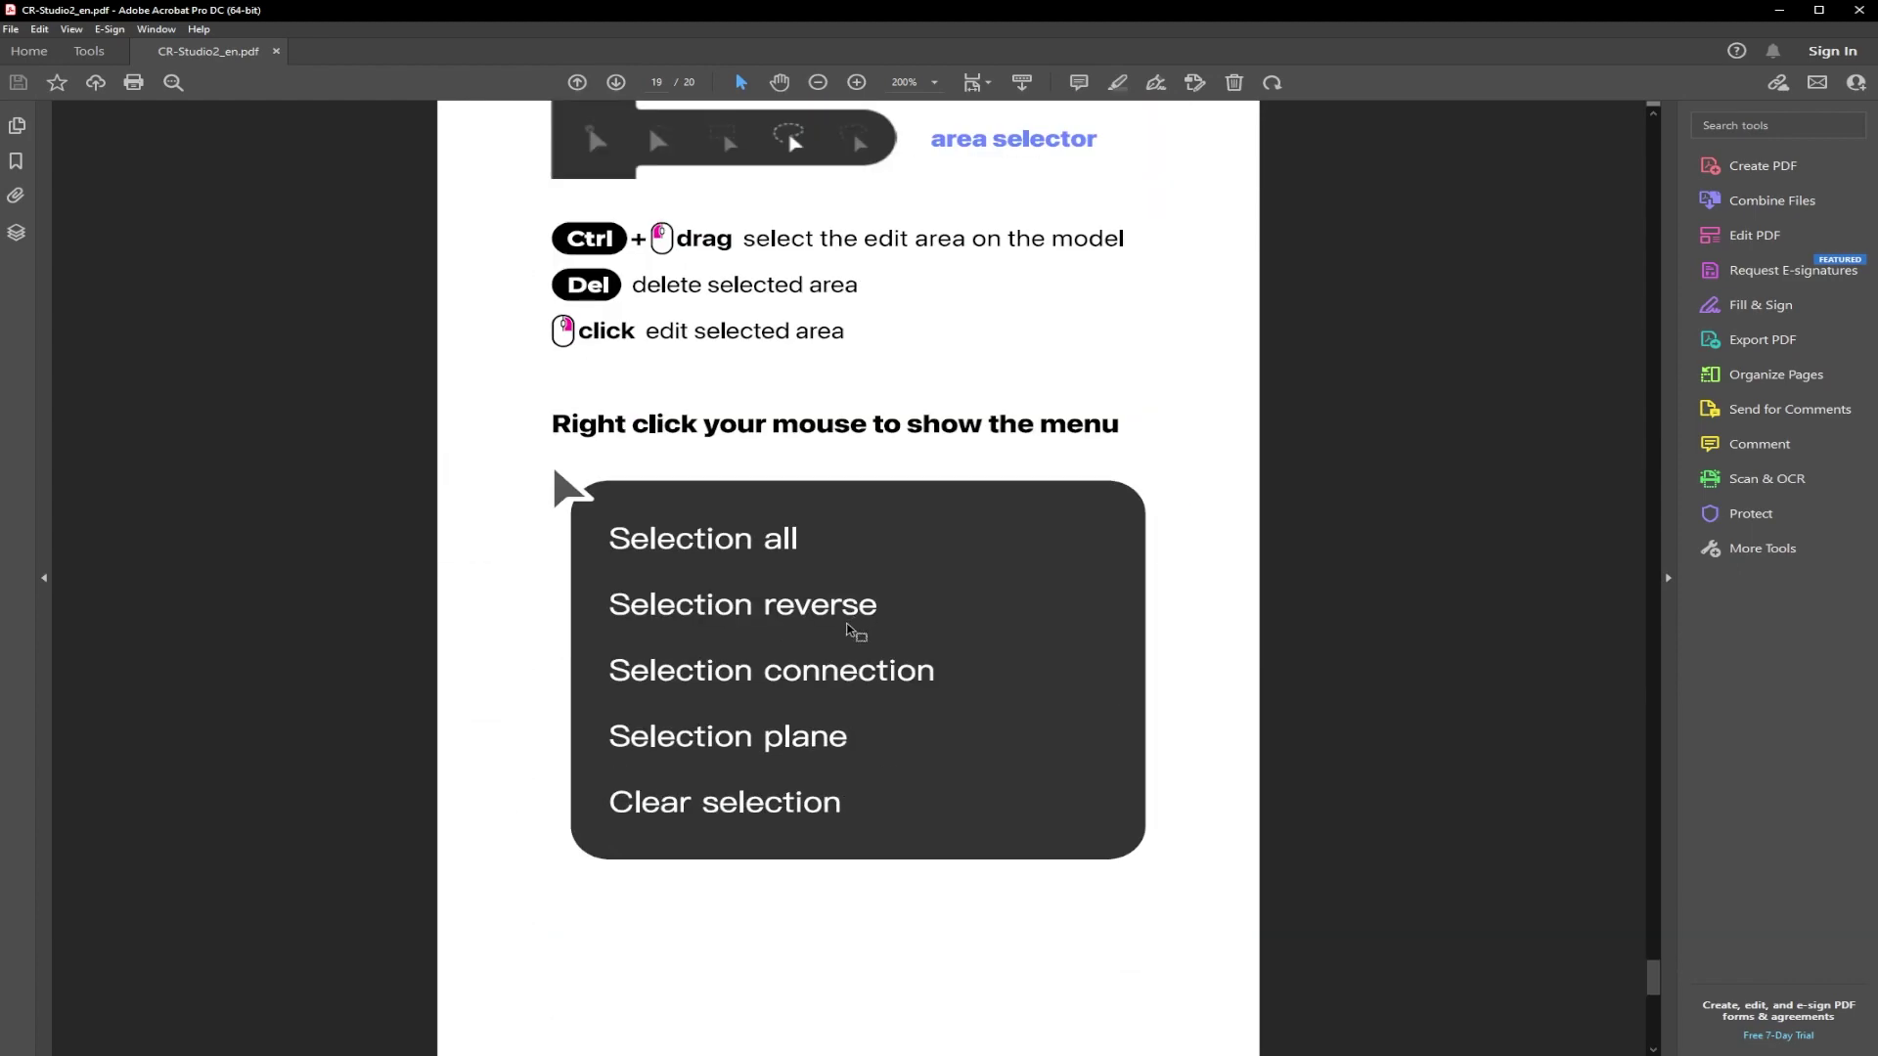
pyautogui.scroll(4, 847, 616)
pyautogui.scroll(6, 844, 623)
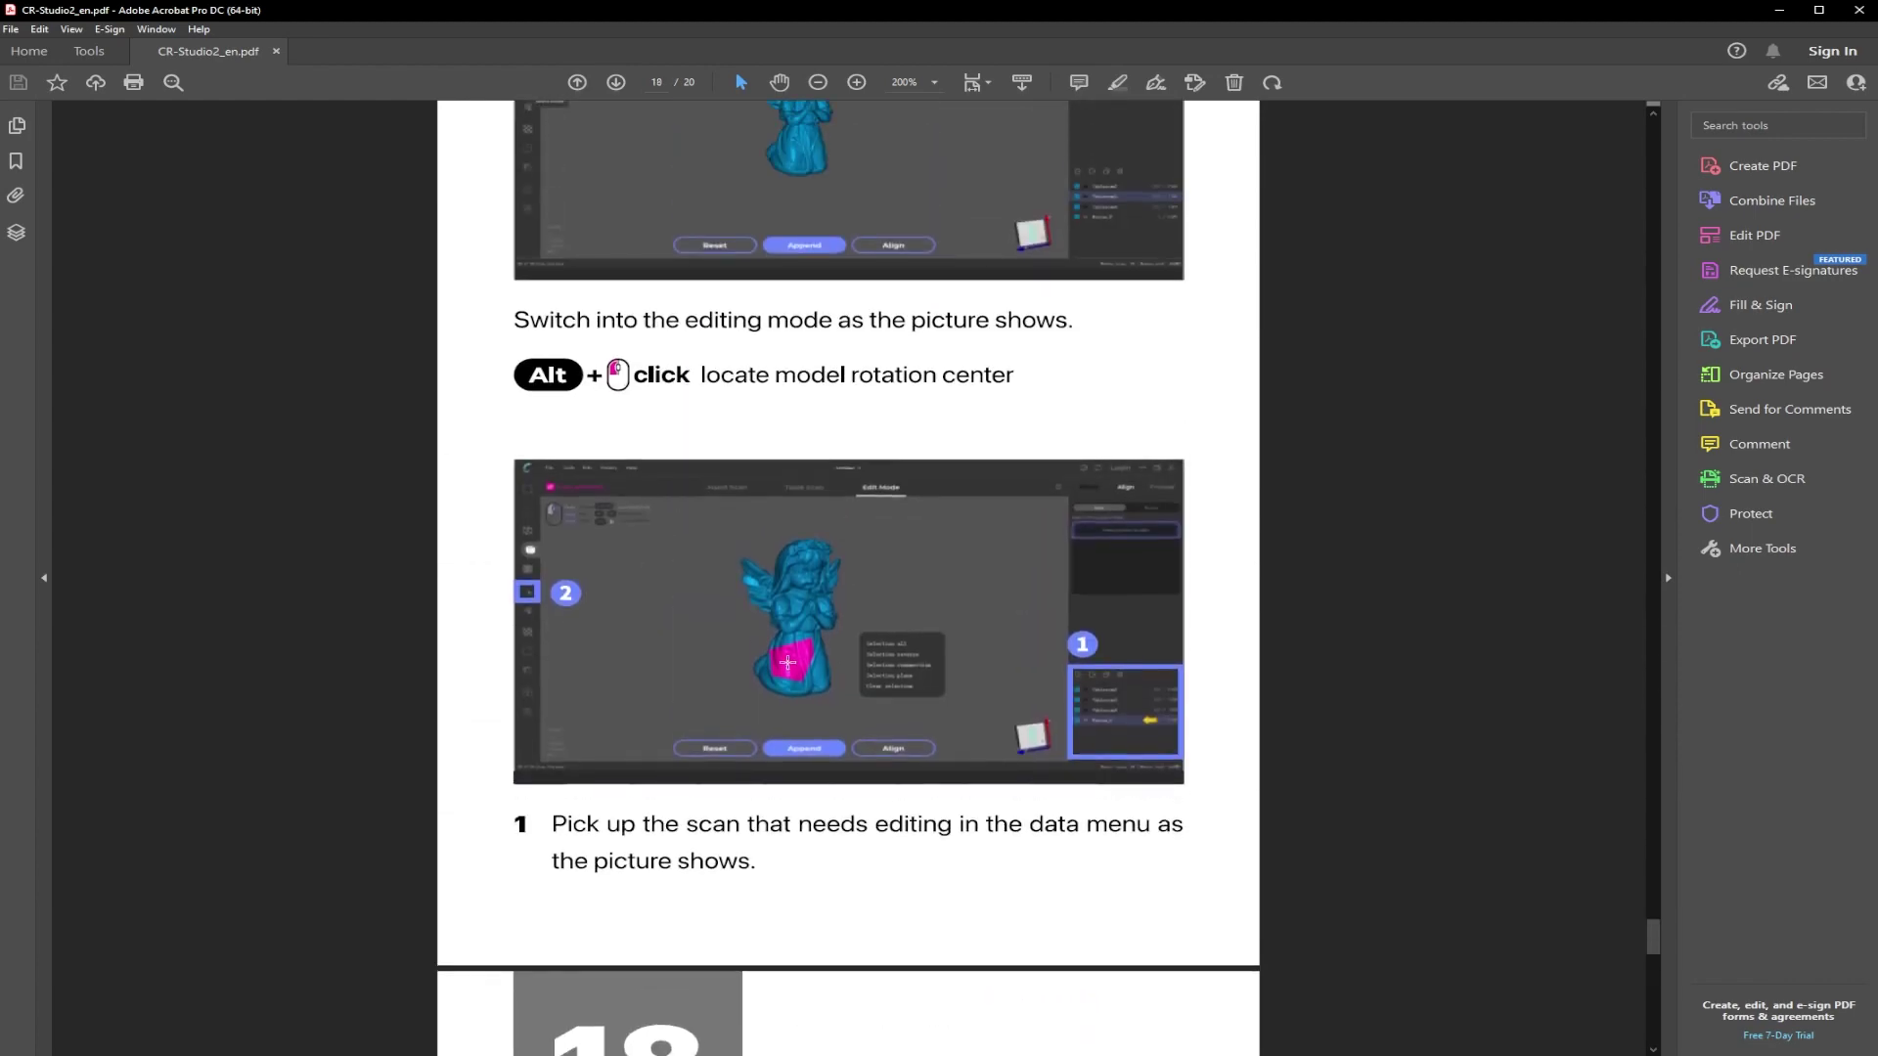
pyautogui.scroll(-1, 849, 543)
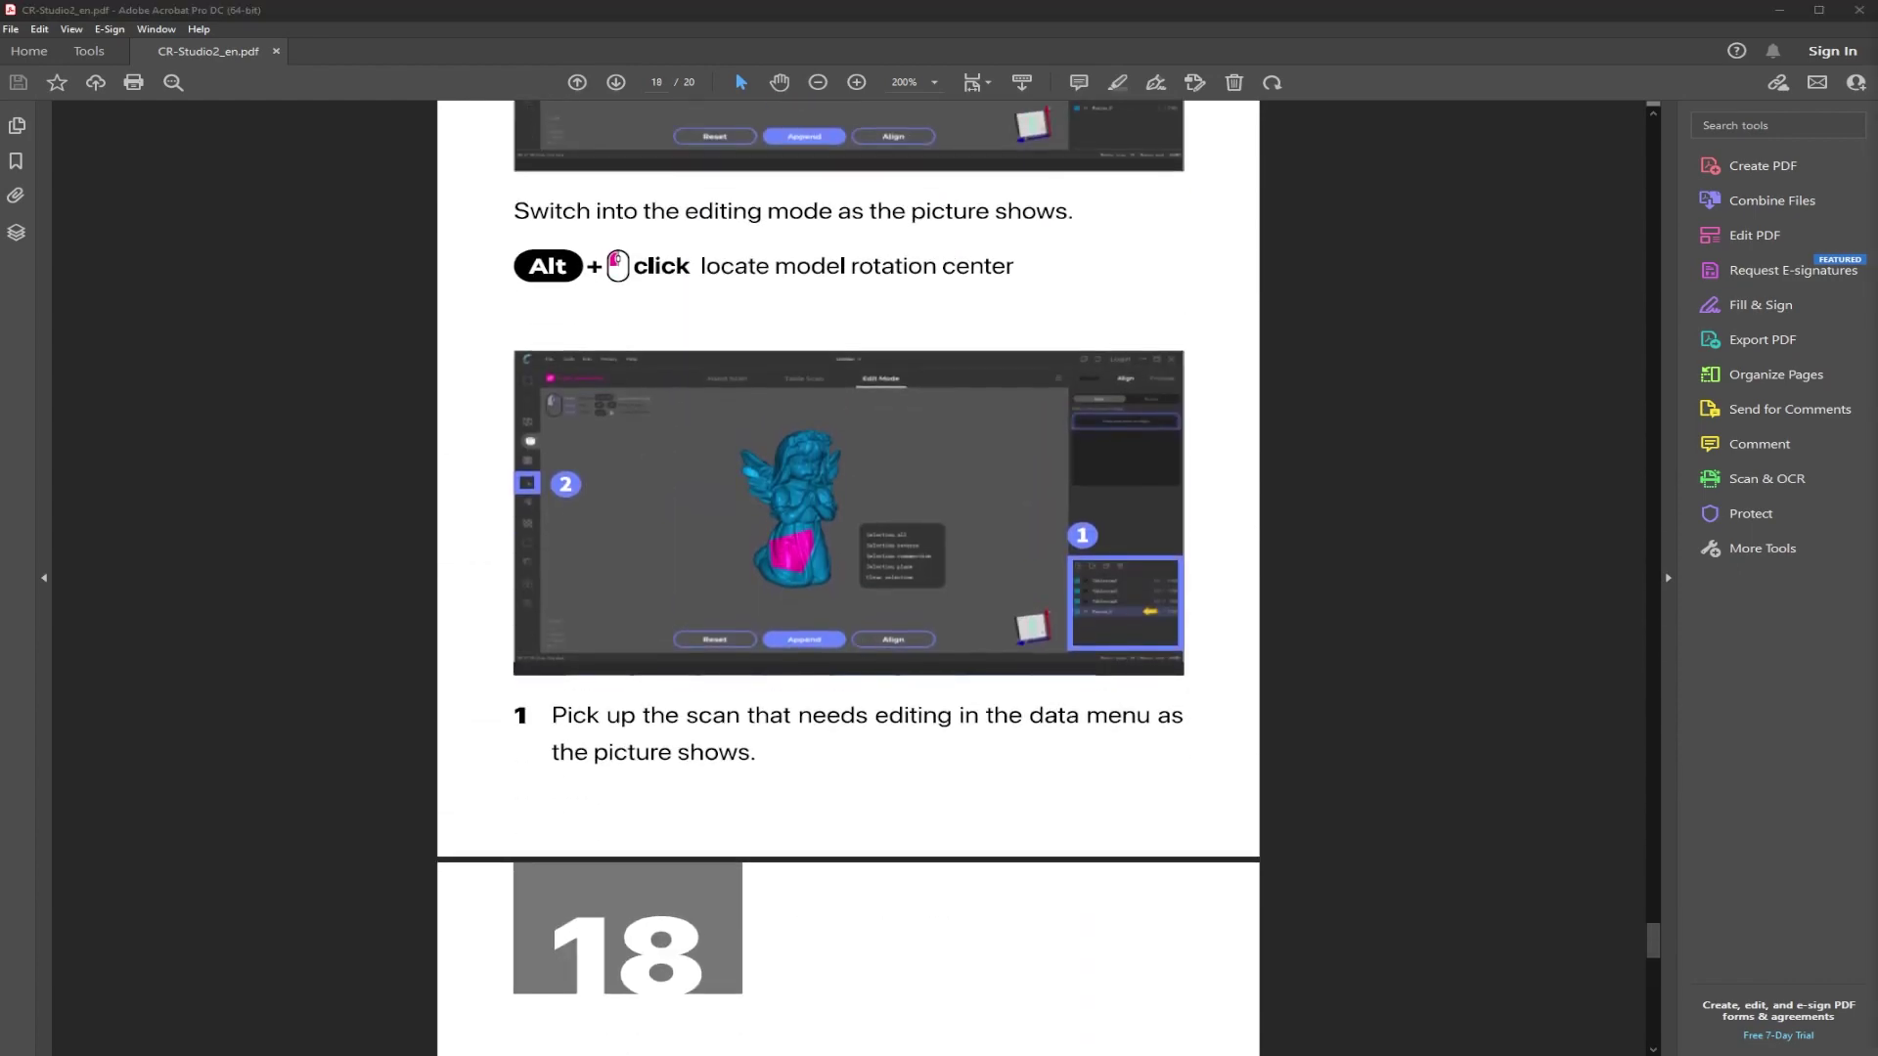